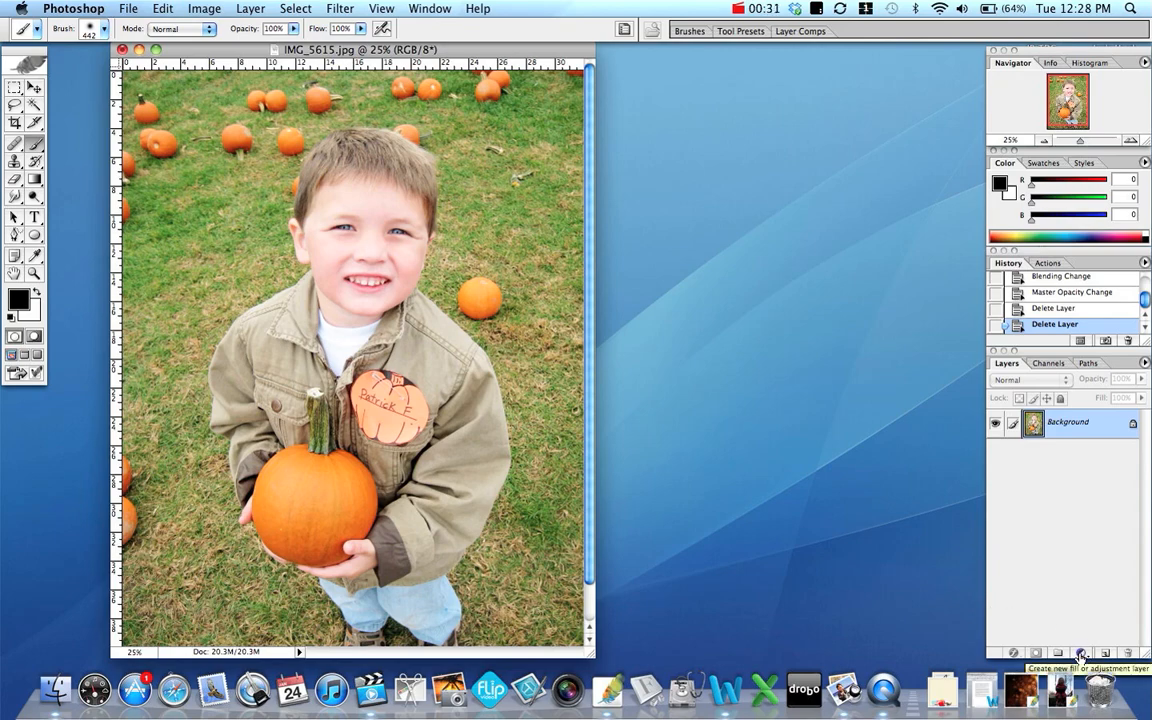
Step: Add a Gradient fill layer above the Background photo
left_click(1081, 655)
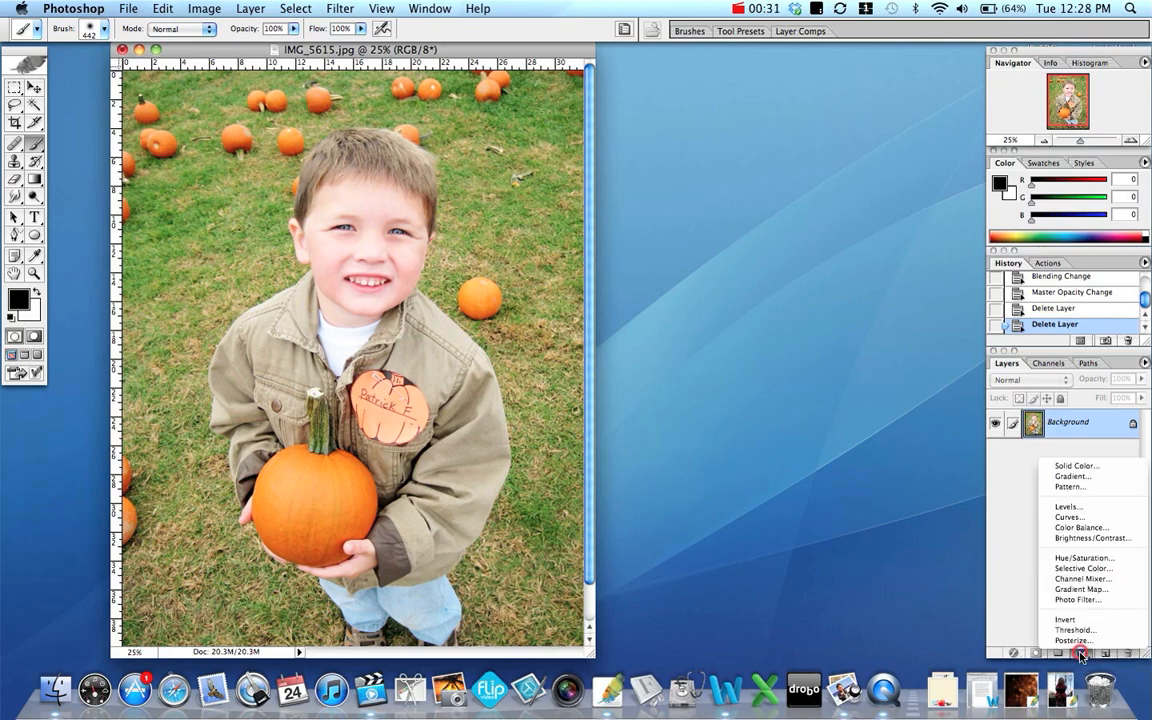
left_click(1069, 478)
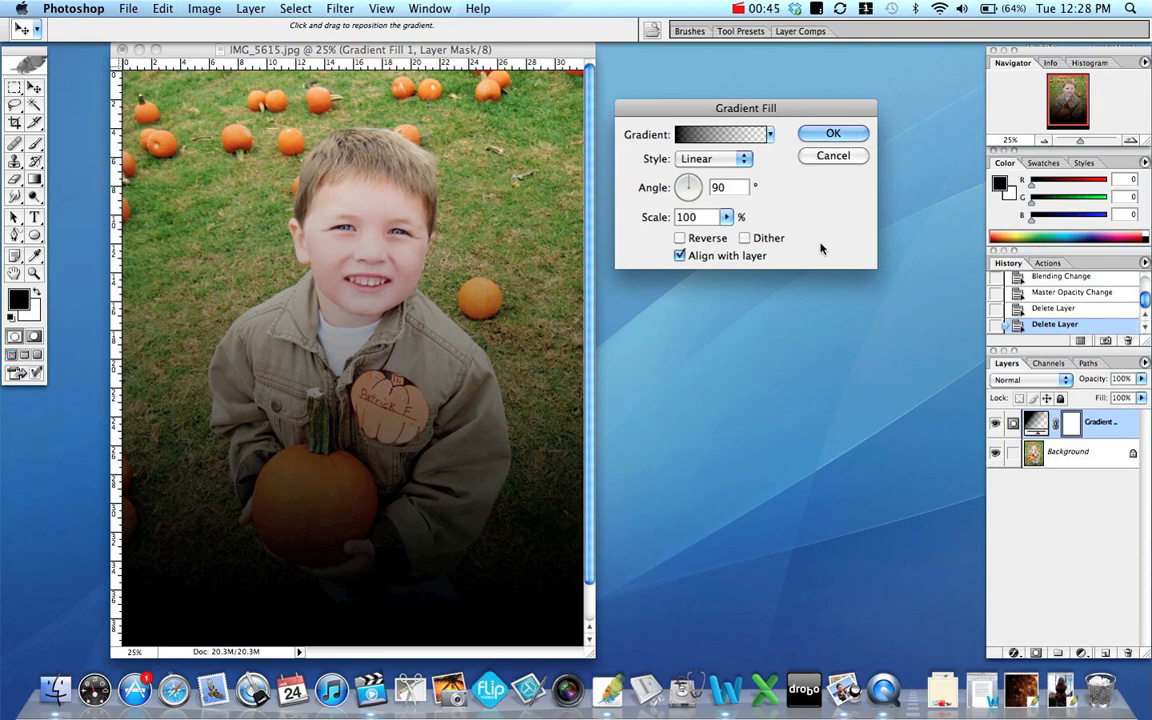
Step: Preview the Radial, Angle, Reflected and Diamond styles on the gradient fill, and return it to Linear
left_click(744, 160)
left_click(690, 173)
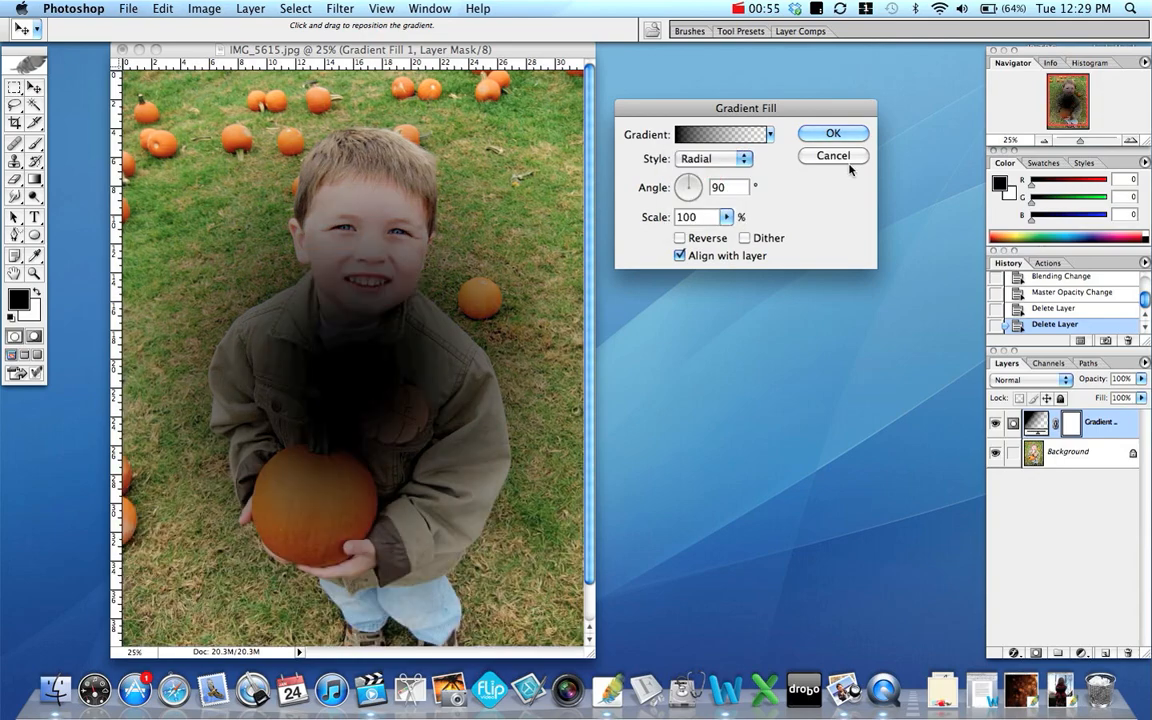
left_click(746, 158)
left_click(714, 177)
left_click(745, 160)
left_click(726, 173)
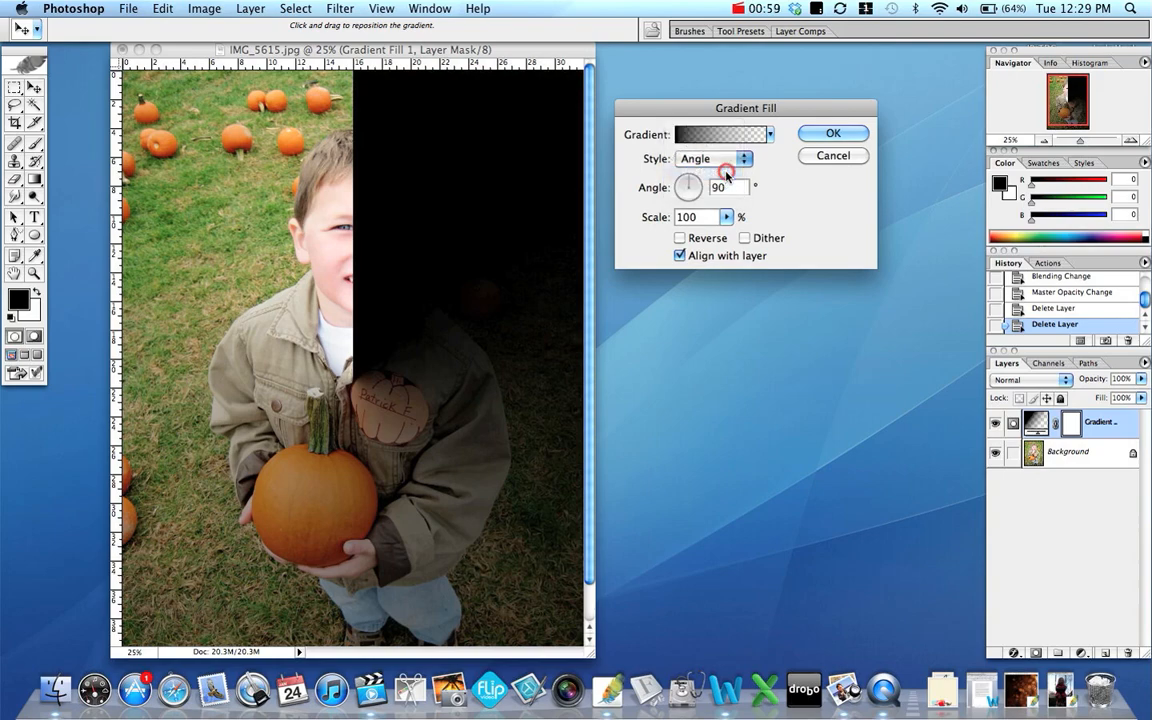
left_click(745, 158)
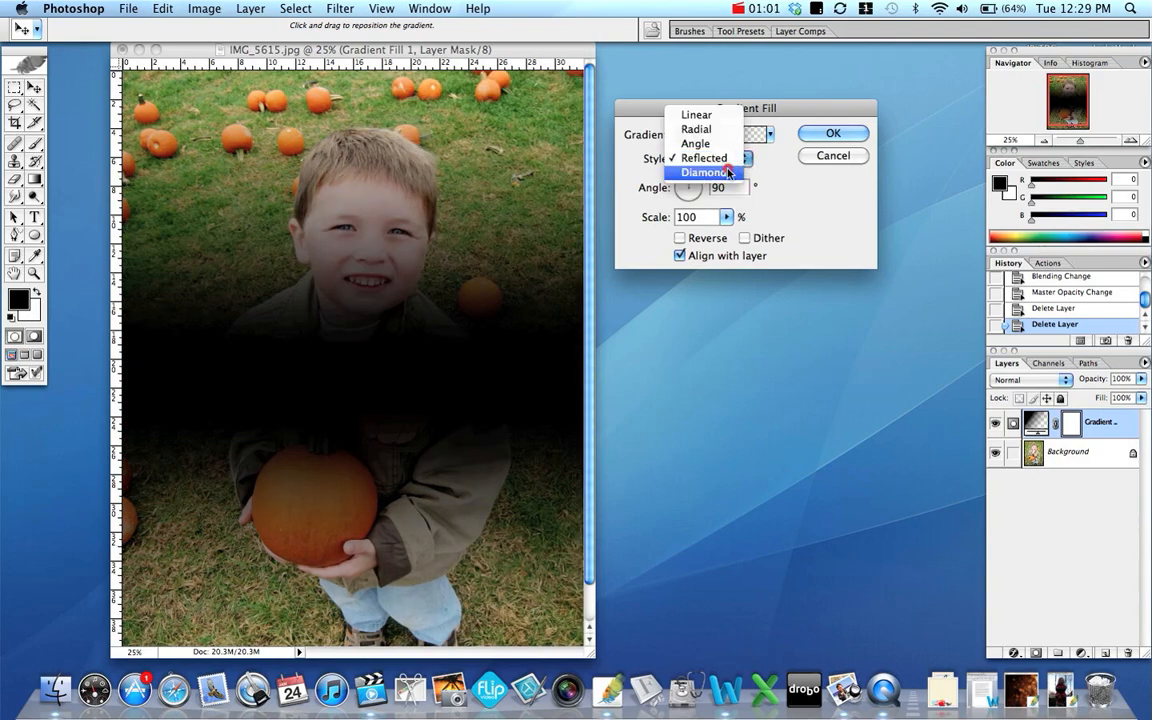
left_click(728, 173)
left_click(743, 159)
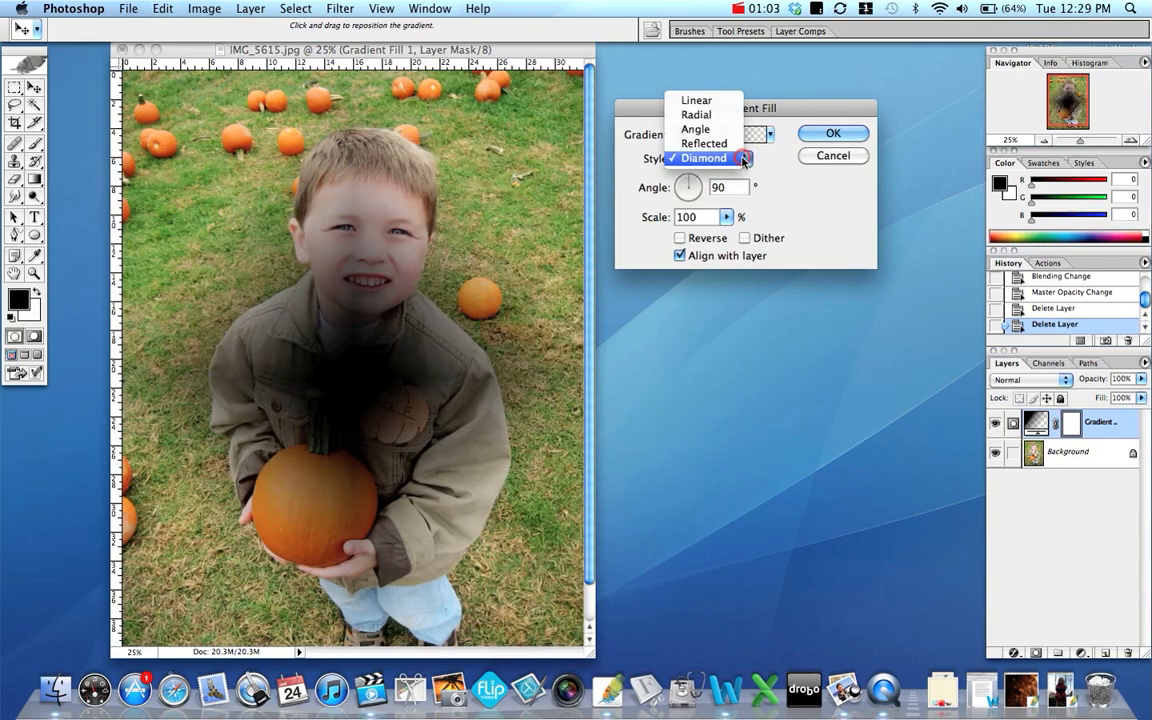
left_click(697, 100)
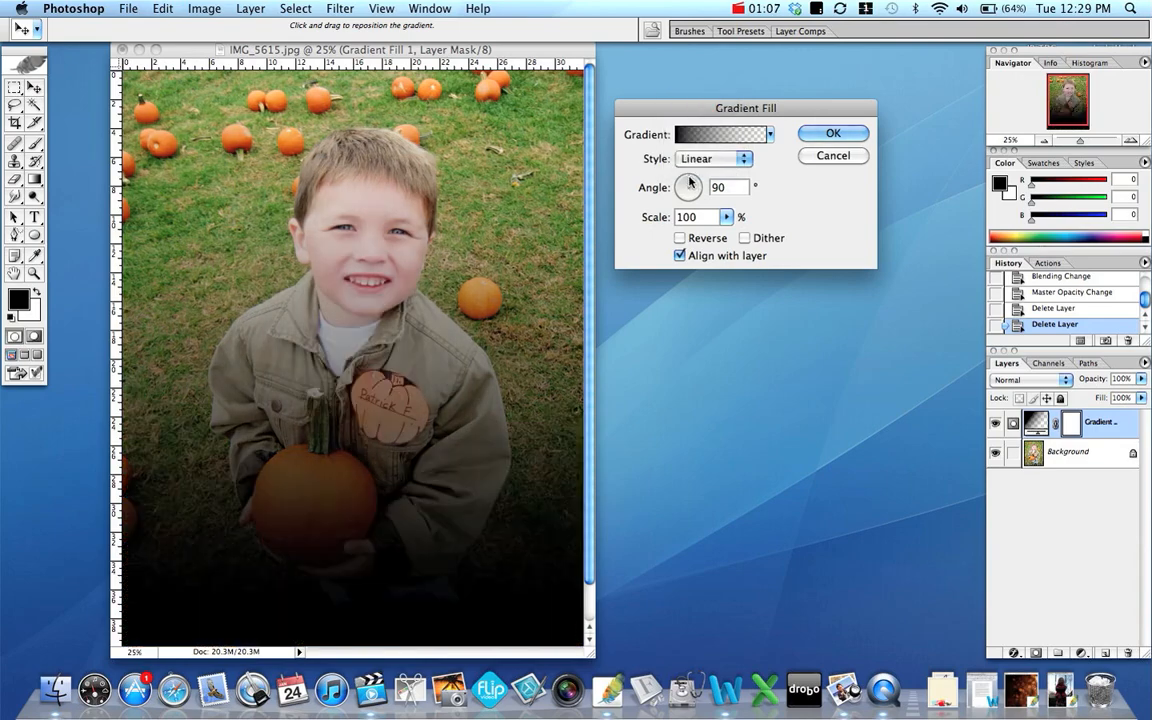
Step: Try rotating the gradient to an angle of 147.53°, and restore the angle to 90°
left_click_drag(689, 182, 680, 194)
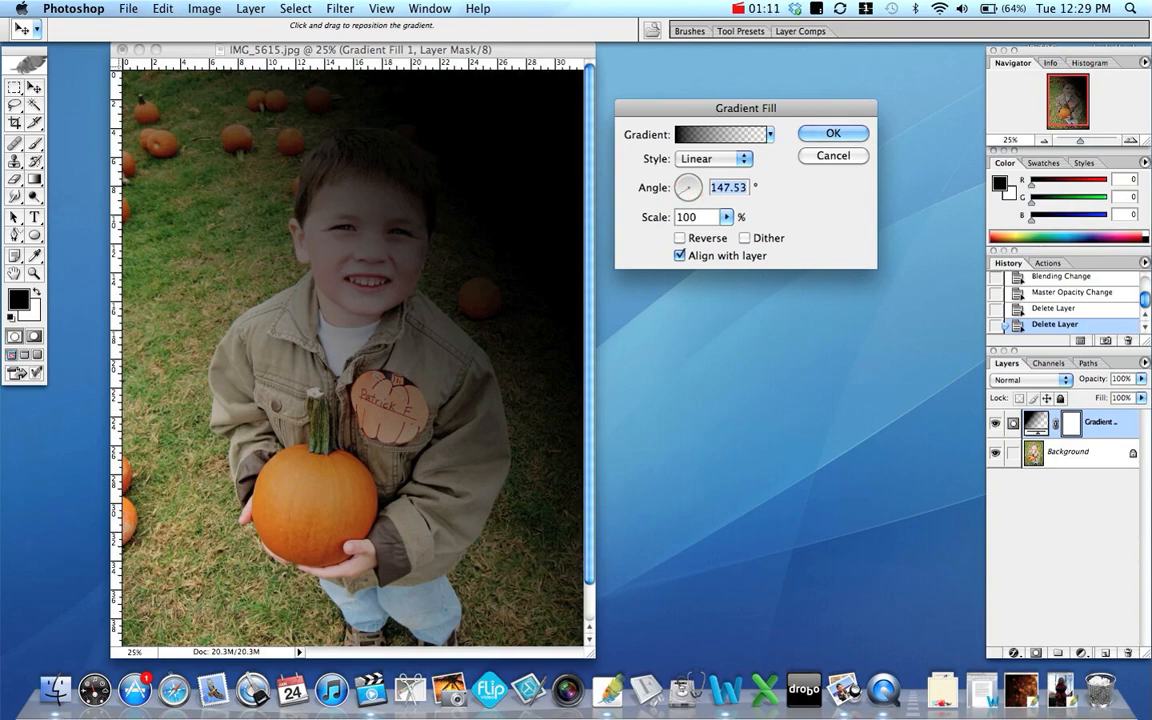
type("90")
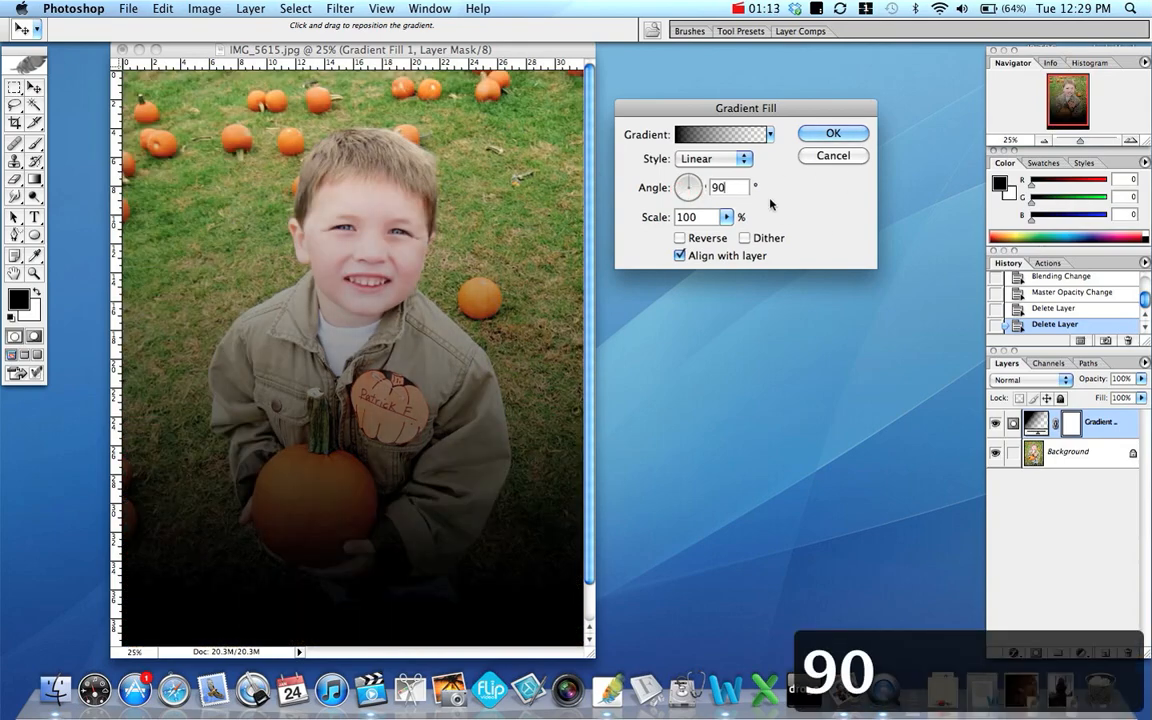
Step: Try the Radial style at 47% scale, and restore the gradient to 100% scale and the Linear style
left_click(720, 160)
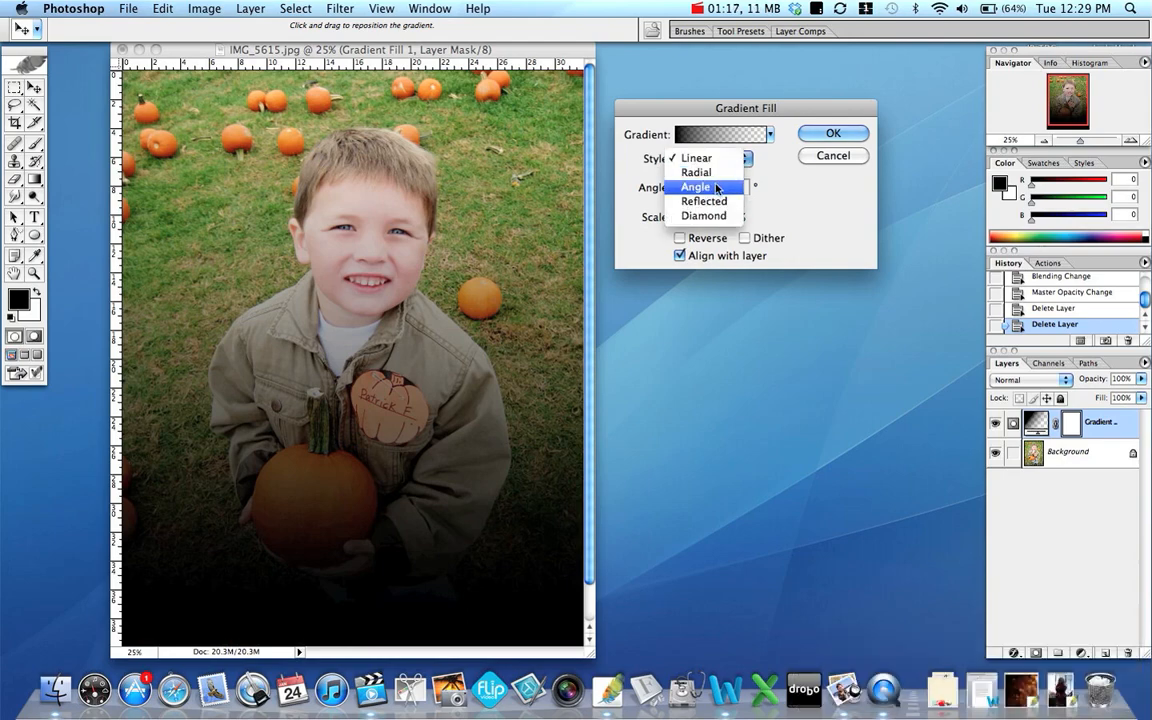
left_click(697, 172)
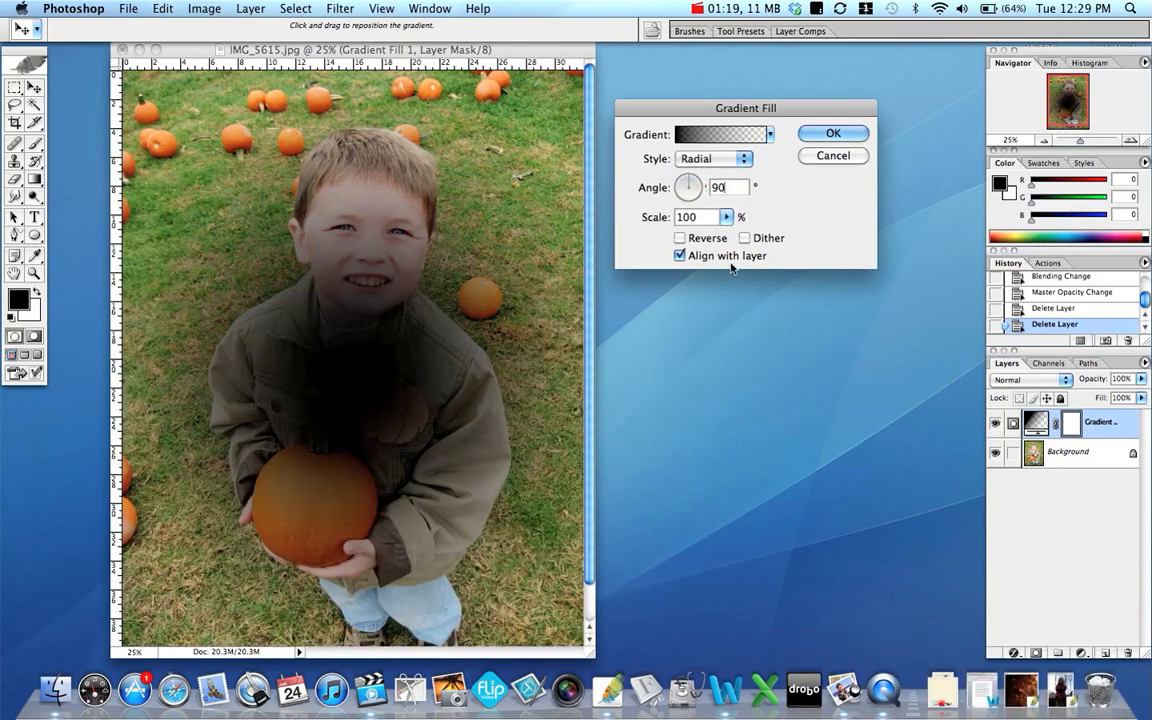
left_click(726, 218)
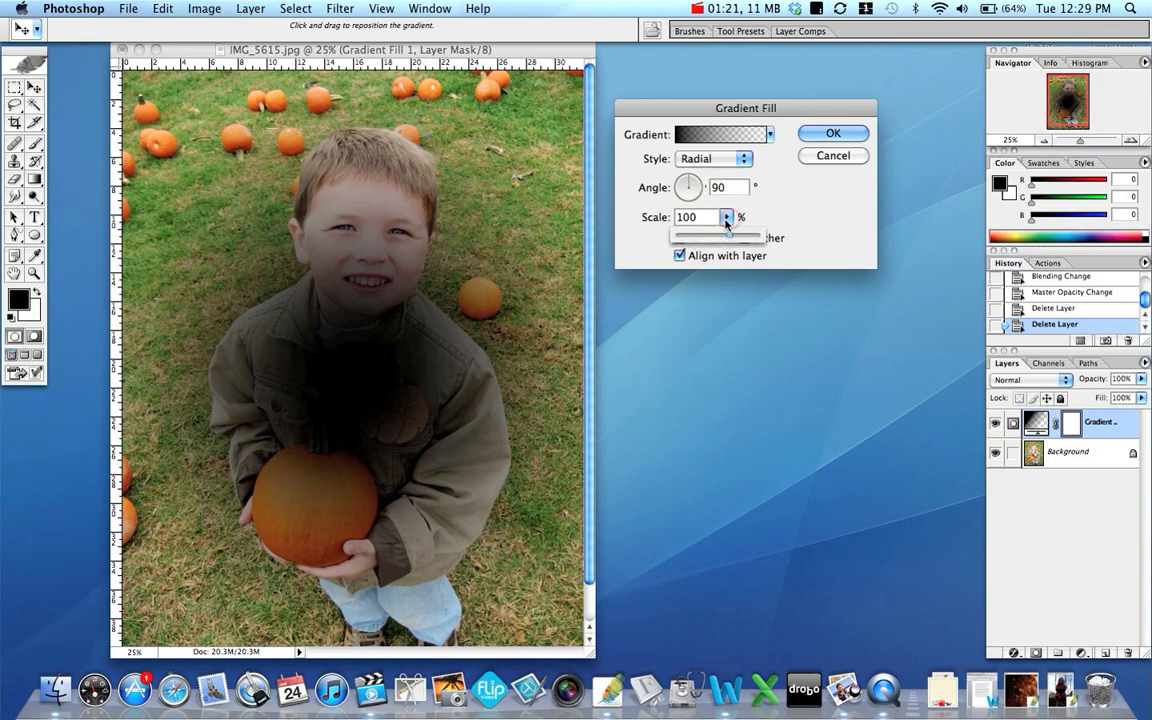
left_click_drag(727, 233, 699, 240)
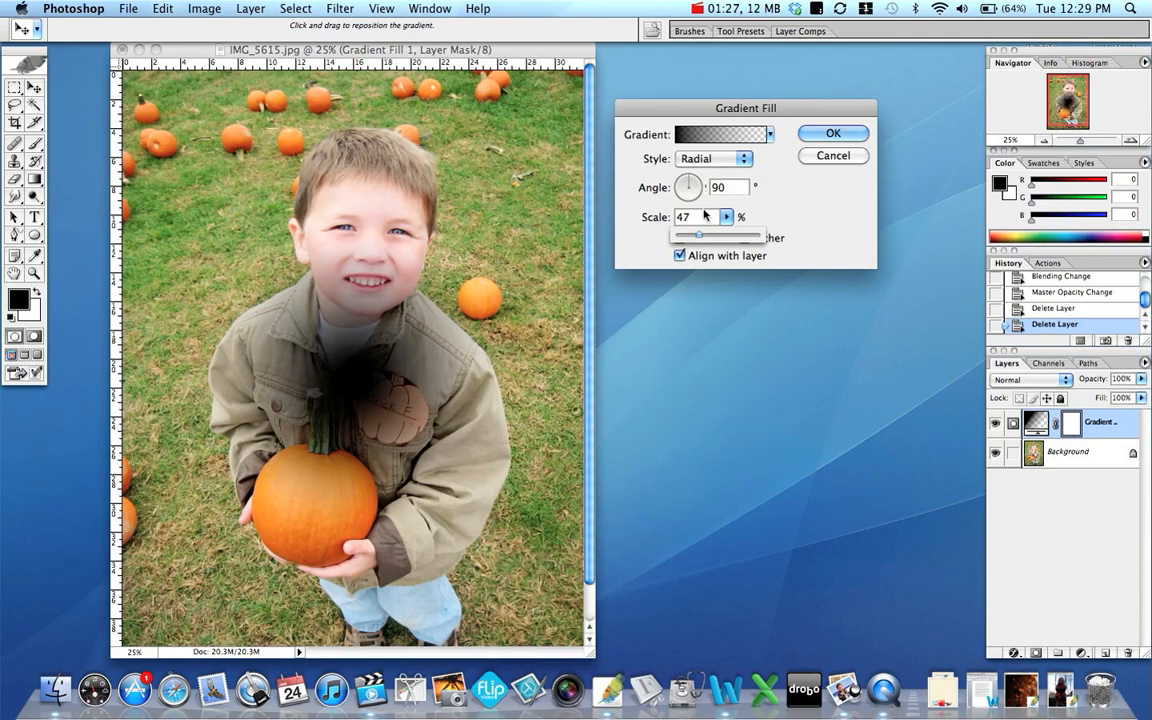
left_click(618, 194)
type("1")
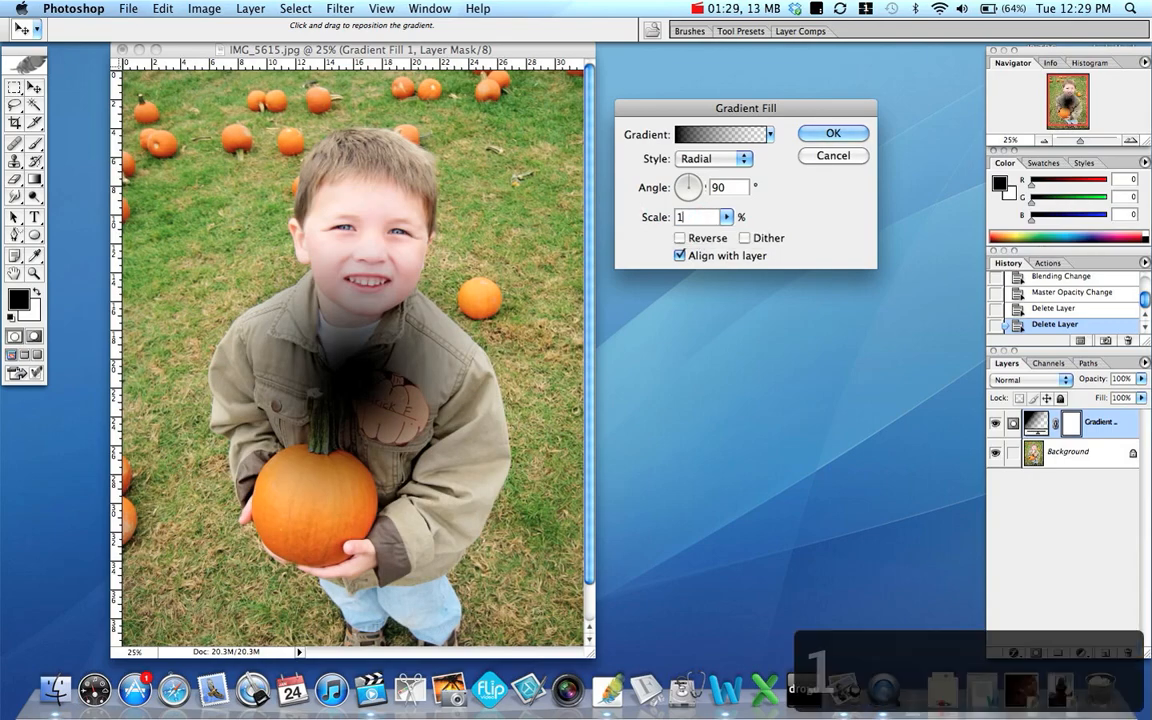
type("00")
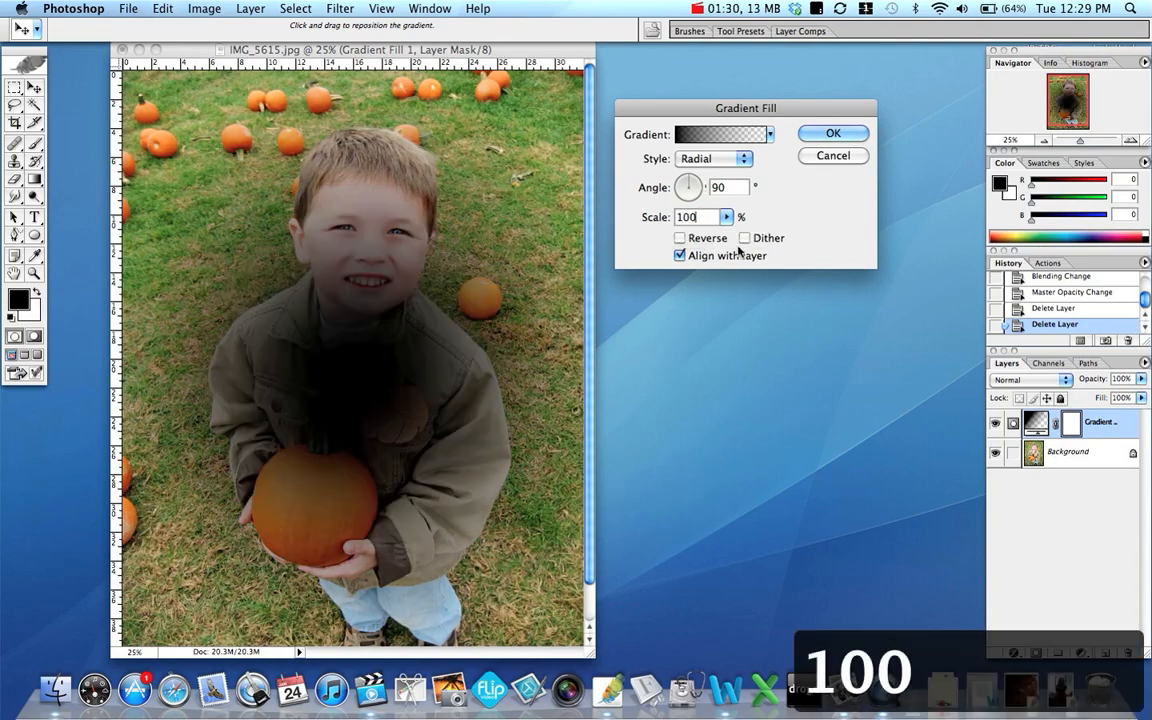
left_click(710, 158)
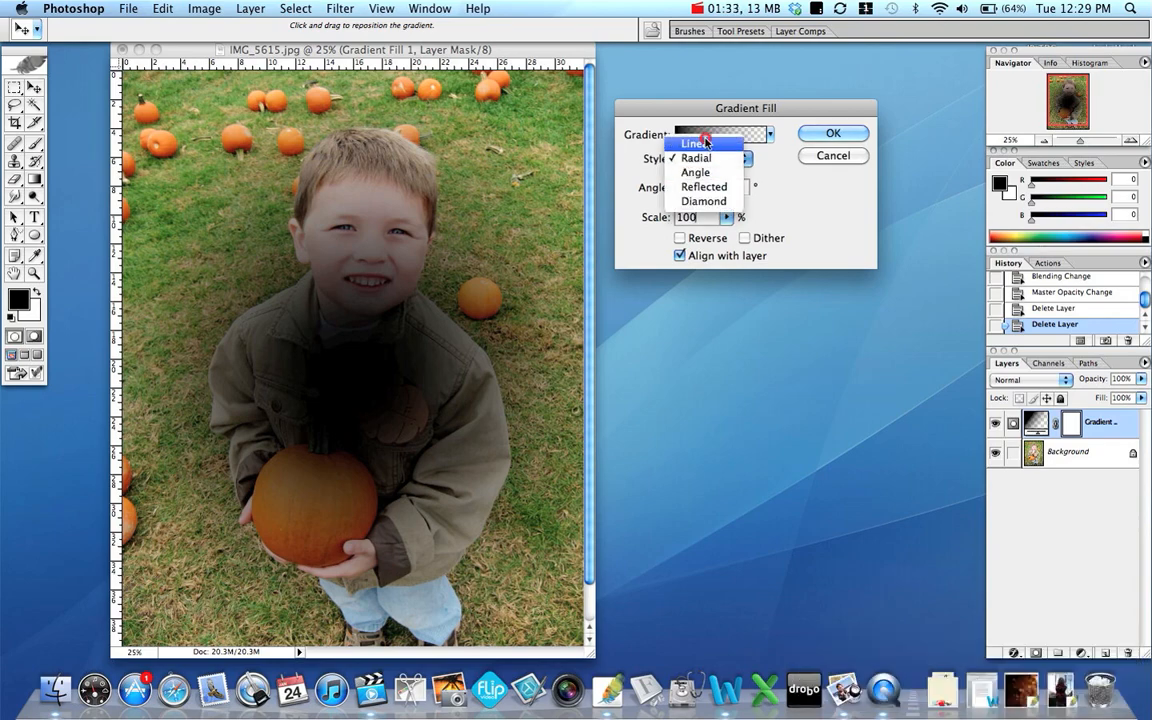
left_click(696, 143)
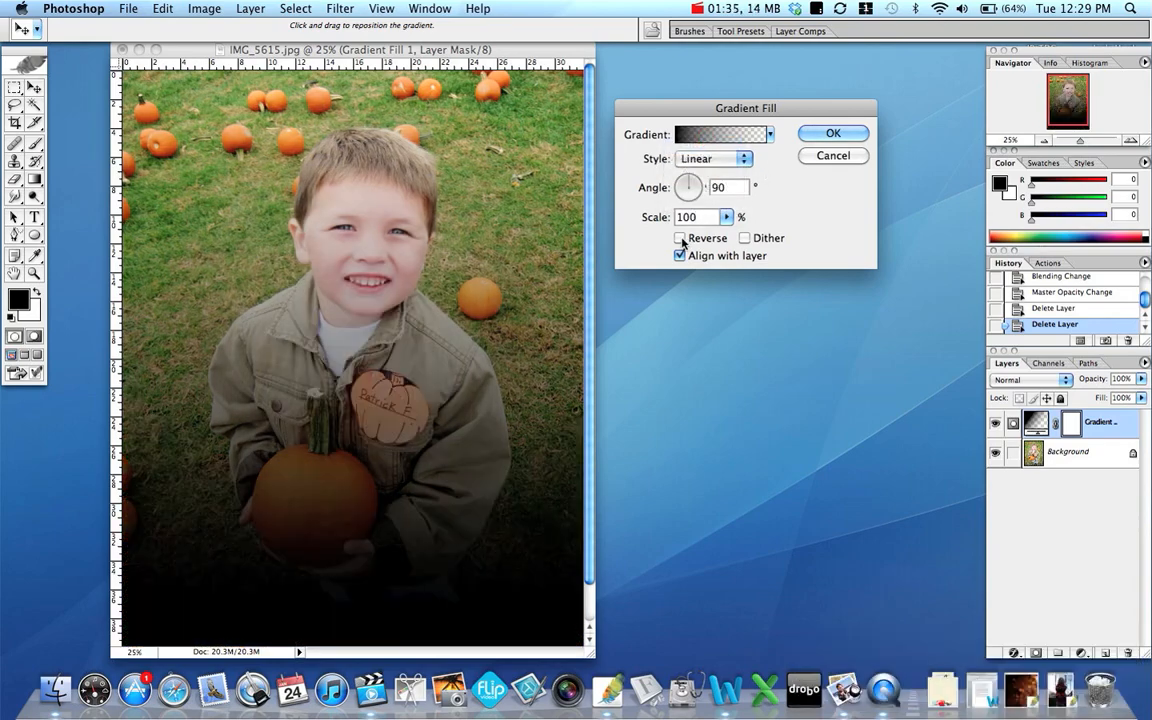
Step: Try the Reverse and Dither options on the gradient fill, leaving both disabled
left_click(681, 238)
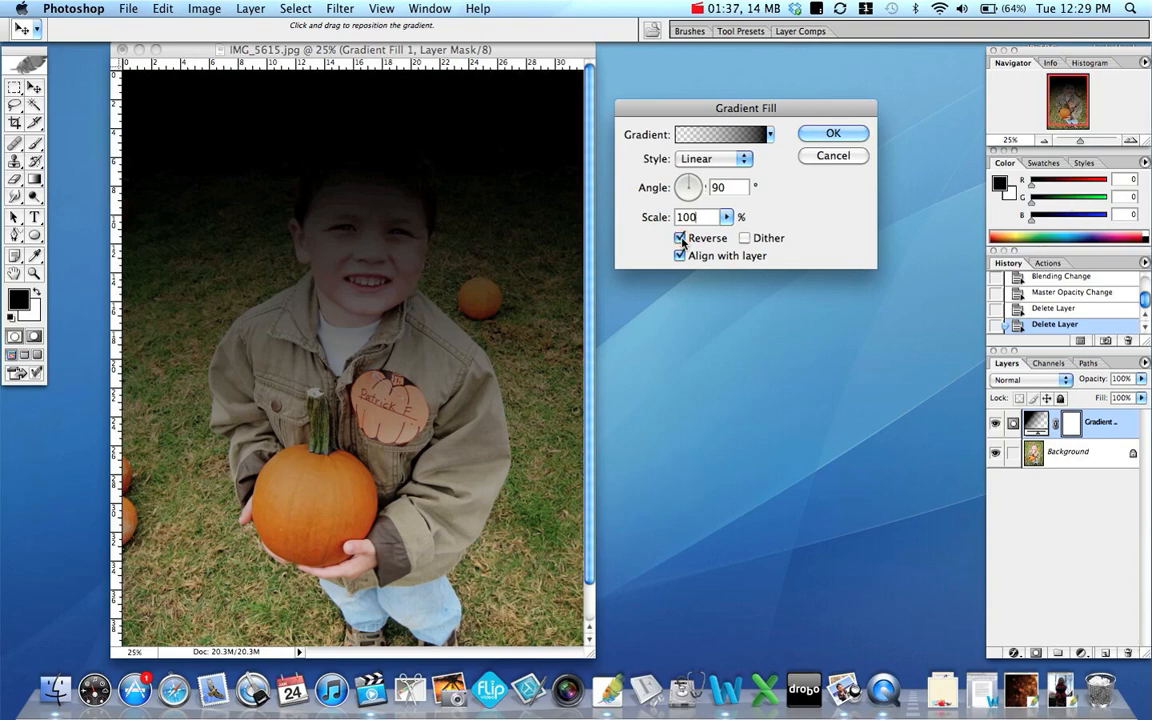
left_click(681, 238)
left_click(745, 238)
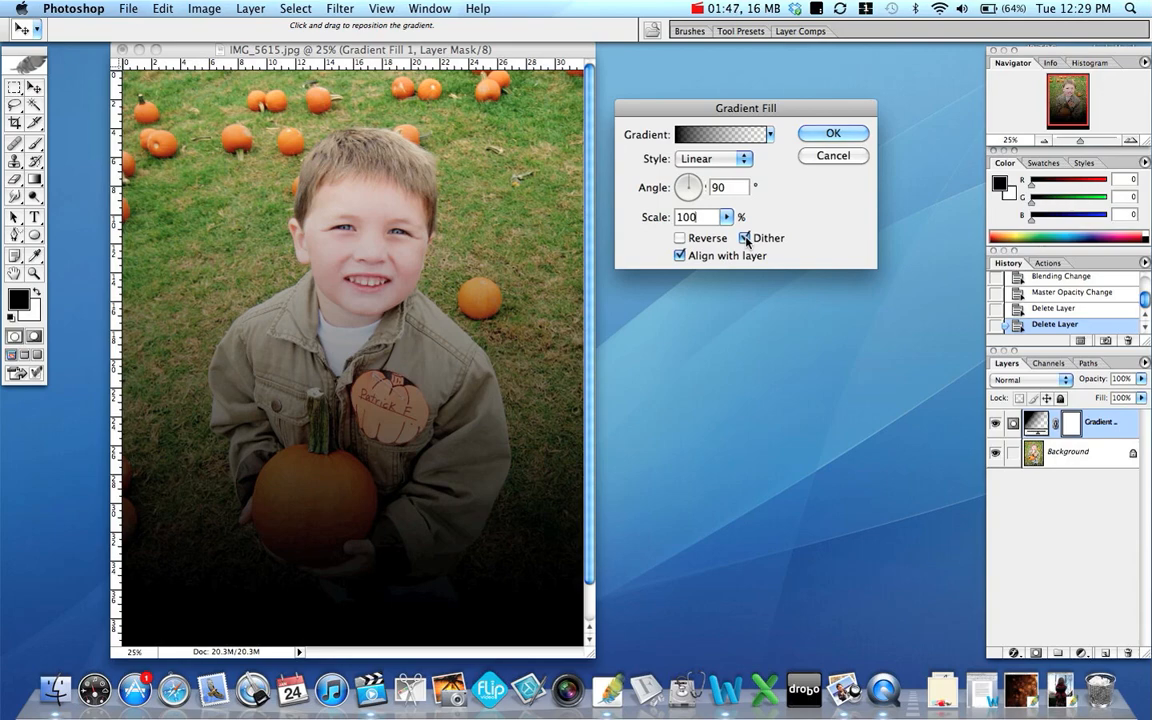
left_click(745, 238)
left_click(679, 238)
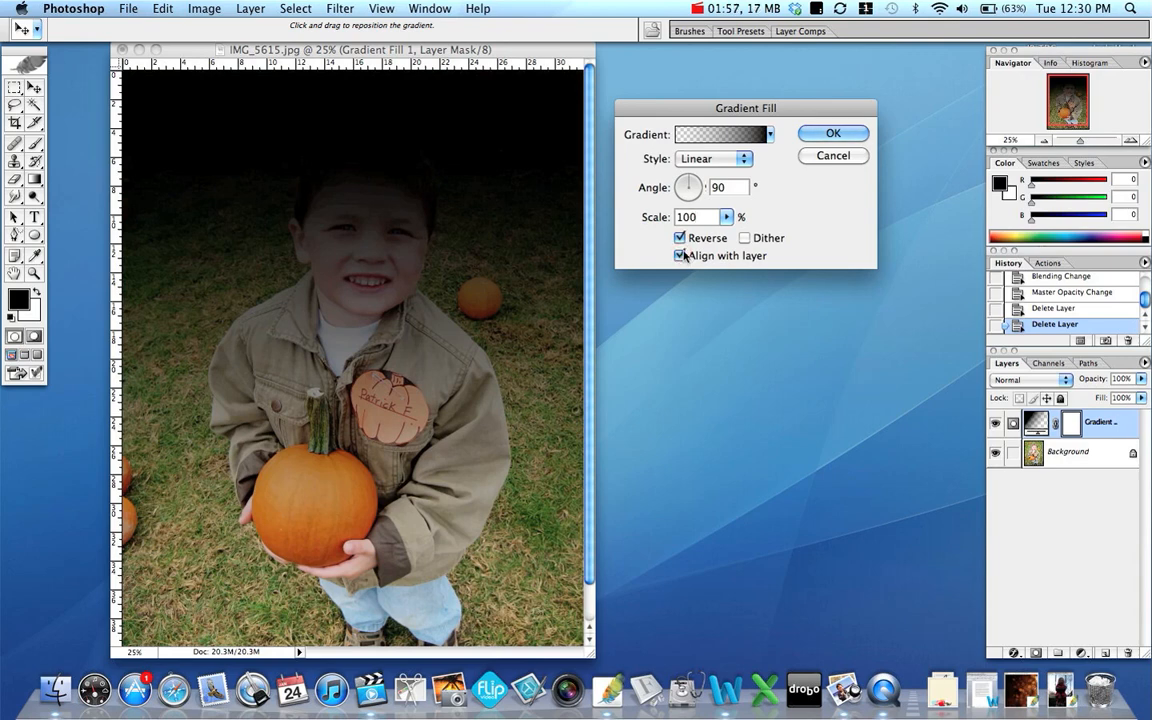
left_click(682, 237)
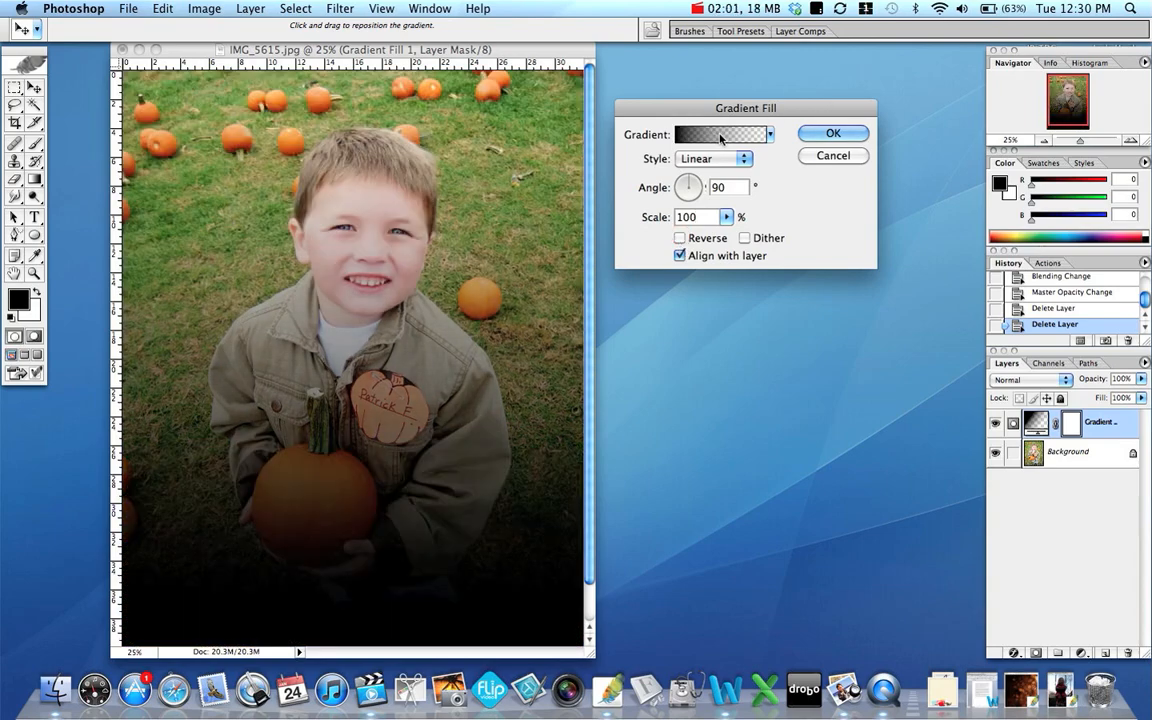
Step: Open the gradient for editing and apply the last preset, which runs from dark red to orange
left_click(720, 137)
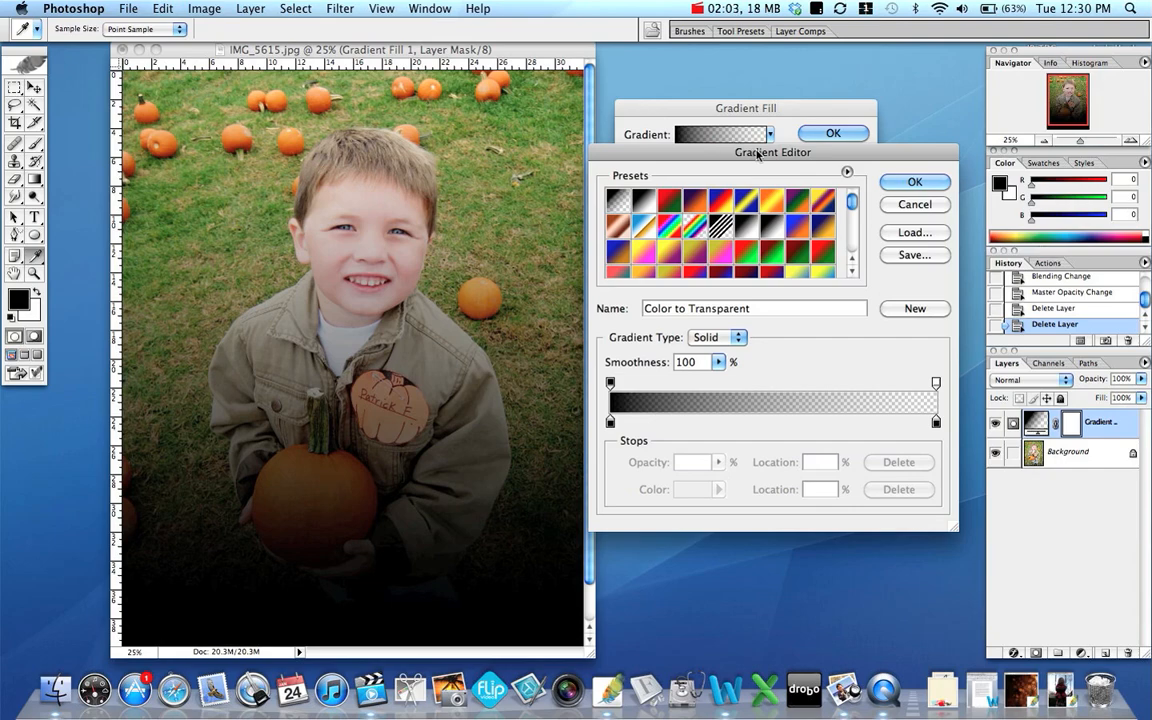
left_click_drag(753, 155, 730, 127)
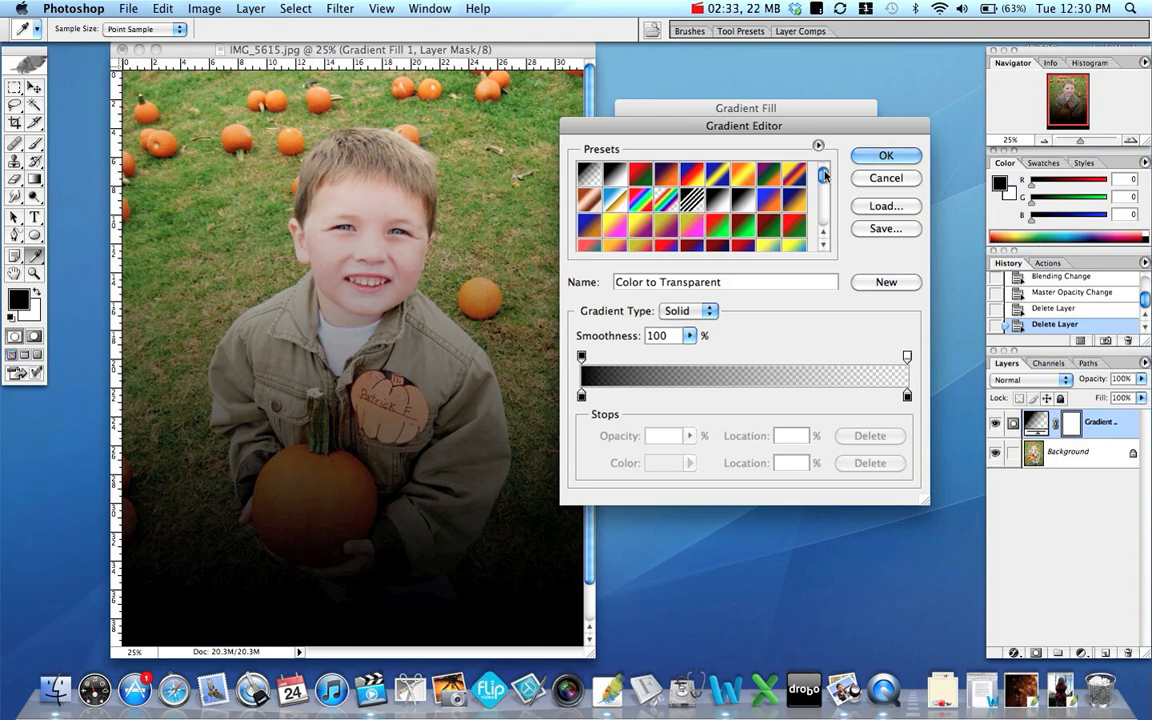
left_click_drag(824, 175, 828, 217)
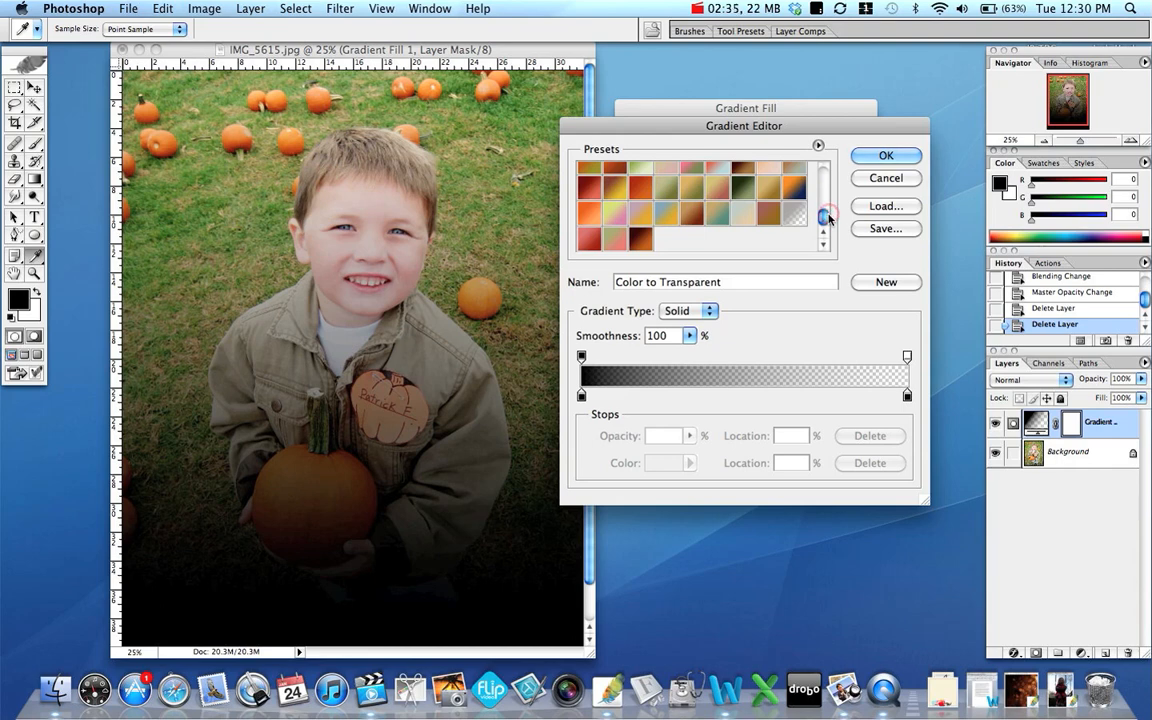
left_click(636, 239)
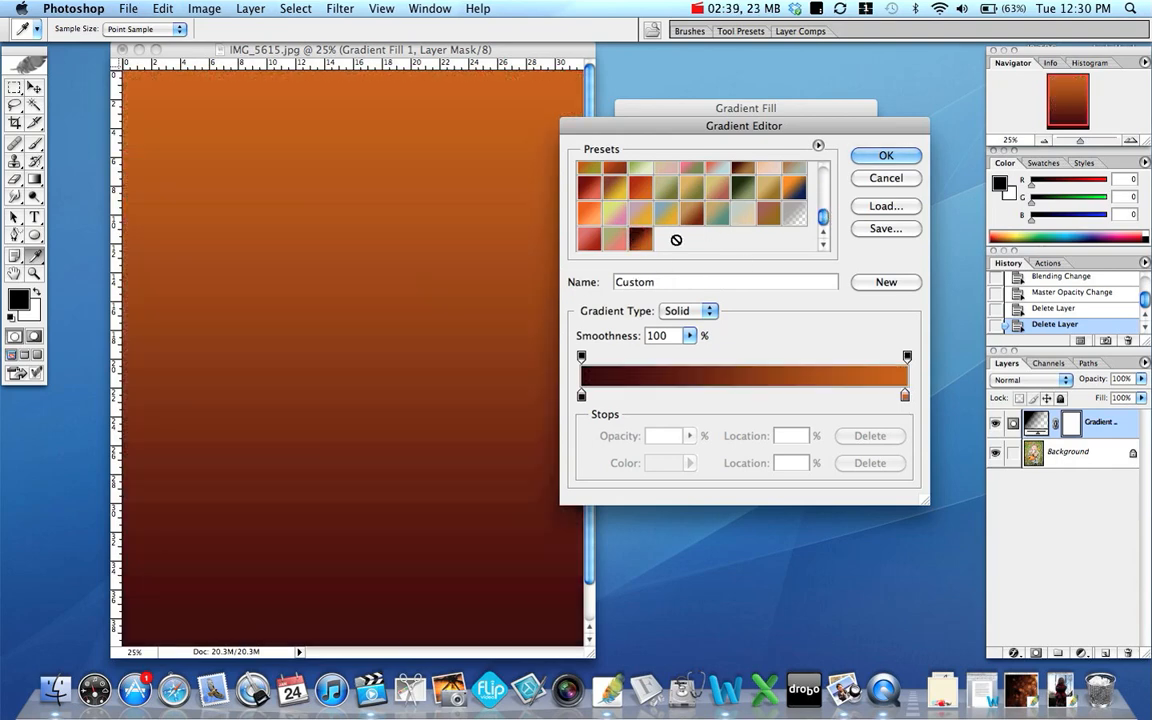
Step: Try the Noise gradient type with roughness 45%, and switch the gradient back to Solid
left_click(707, 310)
left_click(698, 325)
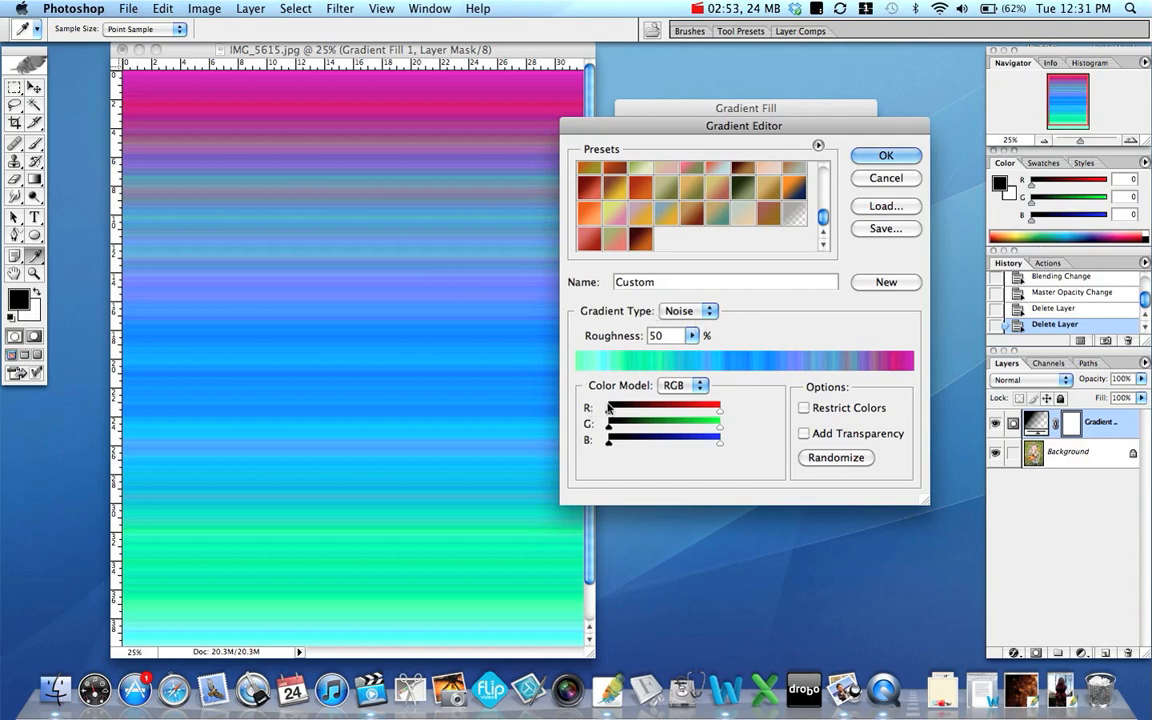
mouse_move(610, 413)
left_mouse_down()
mouse_move(686, 413)
mouse_move(598, 414)
left_mouse_up()
left_click(691, 337)
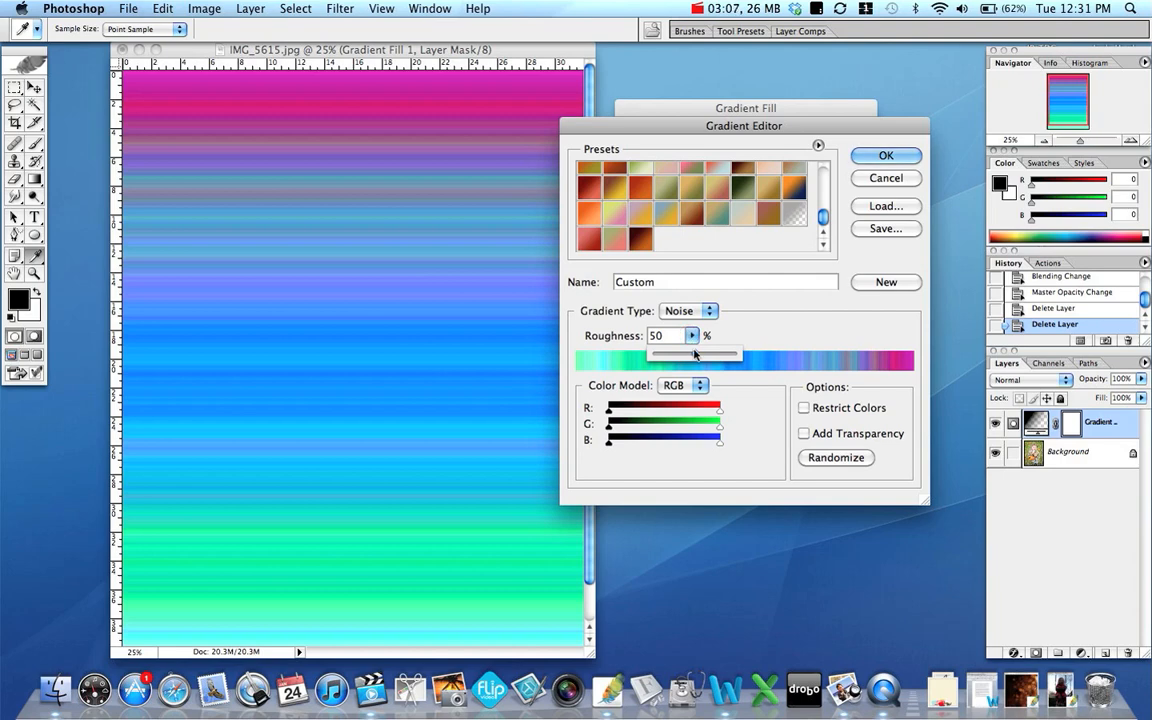
mouse_move(697, 358)
left_mouse_down()
mouse_move(662, 361)
mouse_move(722, 360)
mouse_move(691, 360)
left_mouse_up()
left_click(709, 311)
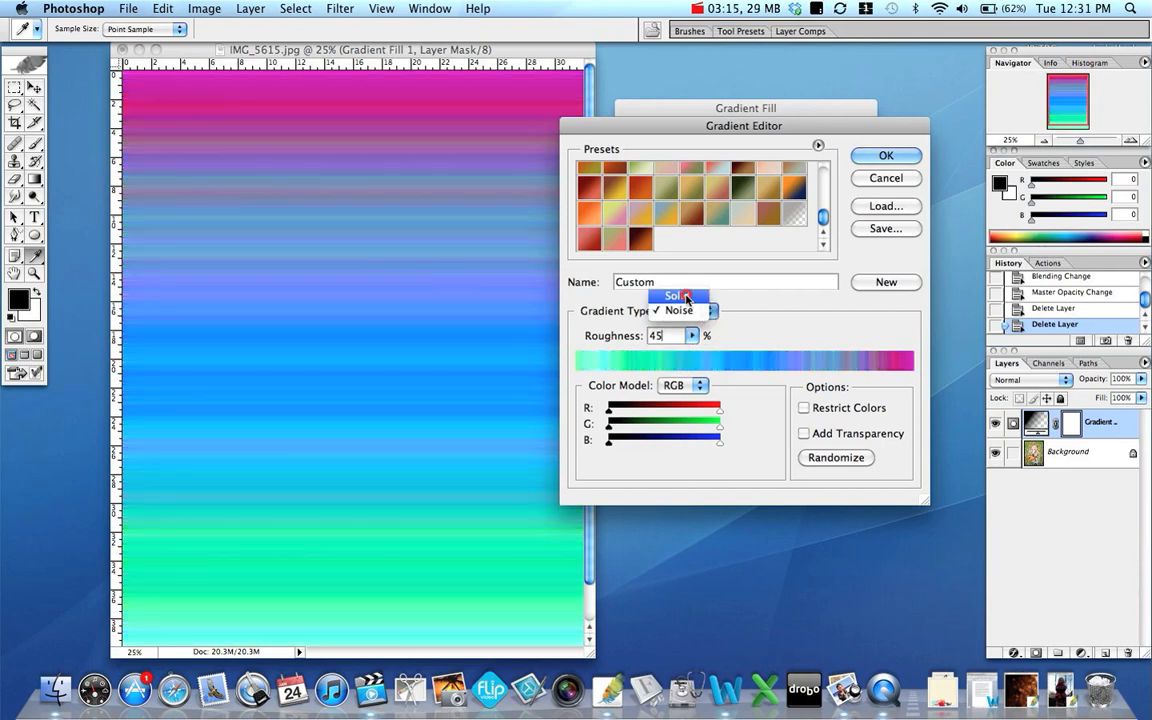
left_click(688, 298)
Step: Try adjusting the solid gradient's smoothness, leaving it at 100%
left_click(689, 335)
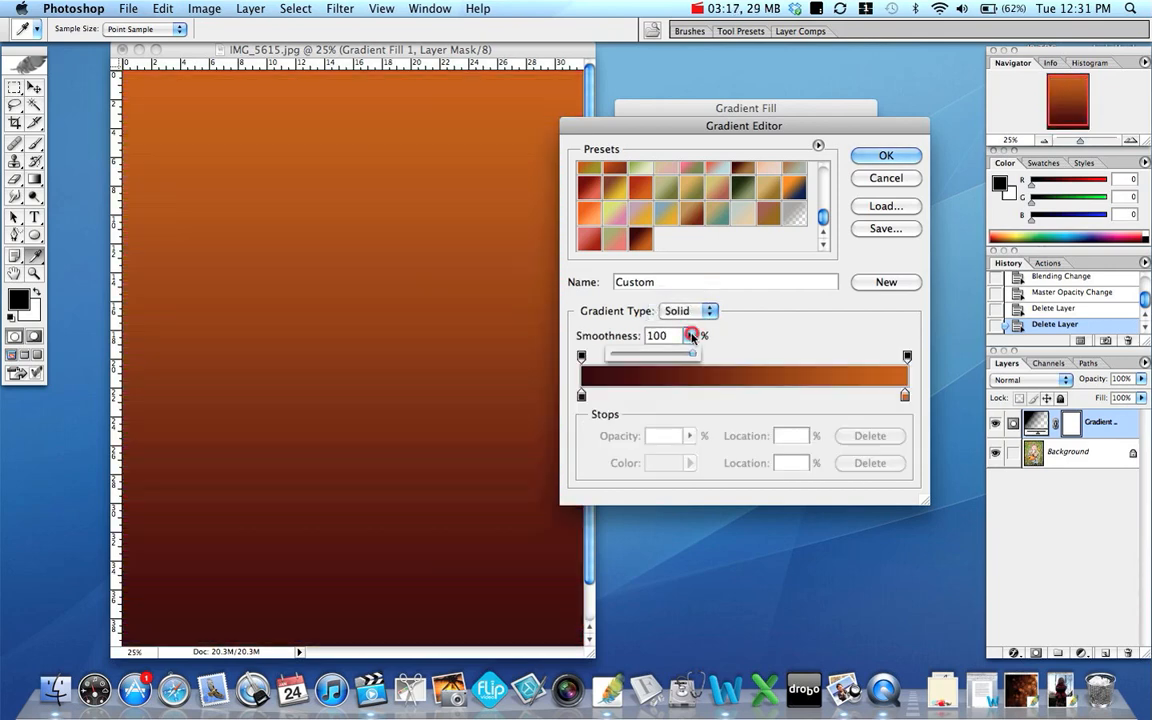
mouse_move(694, 358)
left_mouse_down()
mouse_move(628, 359)
mouse_move(694, 360)
left_mouse_up()
left_click_drag(694, 360, 728, 355)
Step: Add an opacity stop just past the gradient's middle, and add and remove another one at 70%
left_click(757, 357)
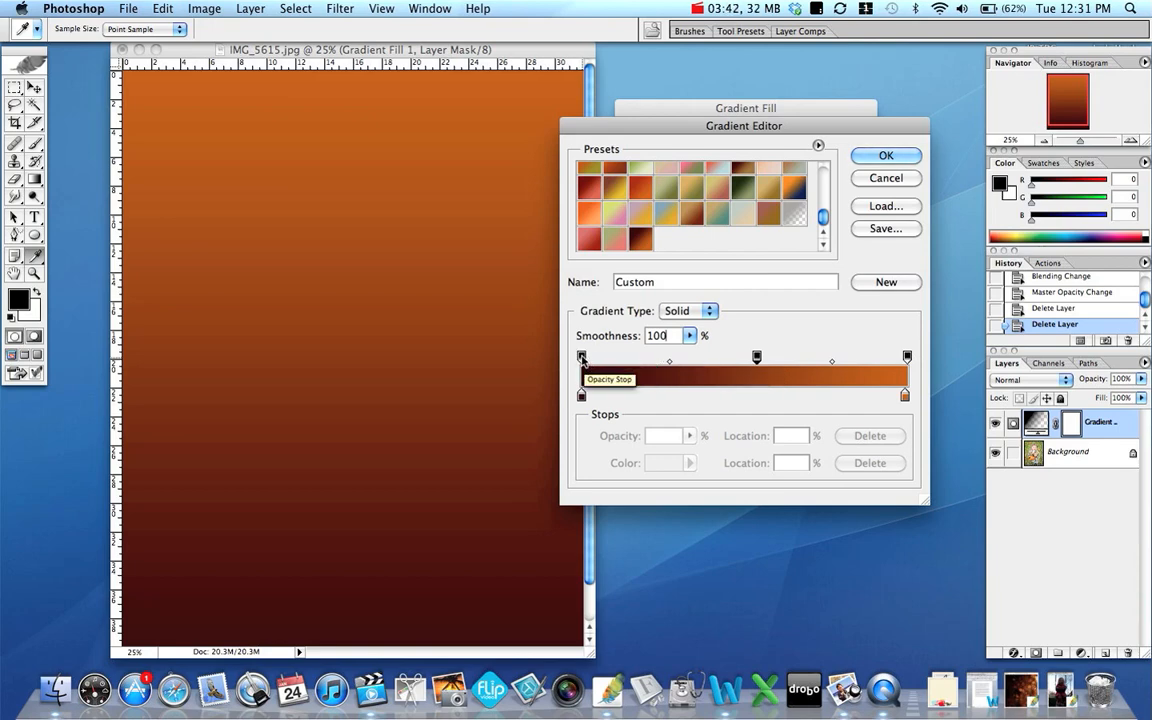
left_click(582, 356)
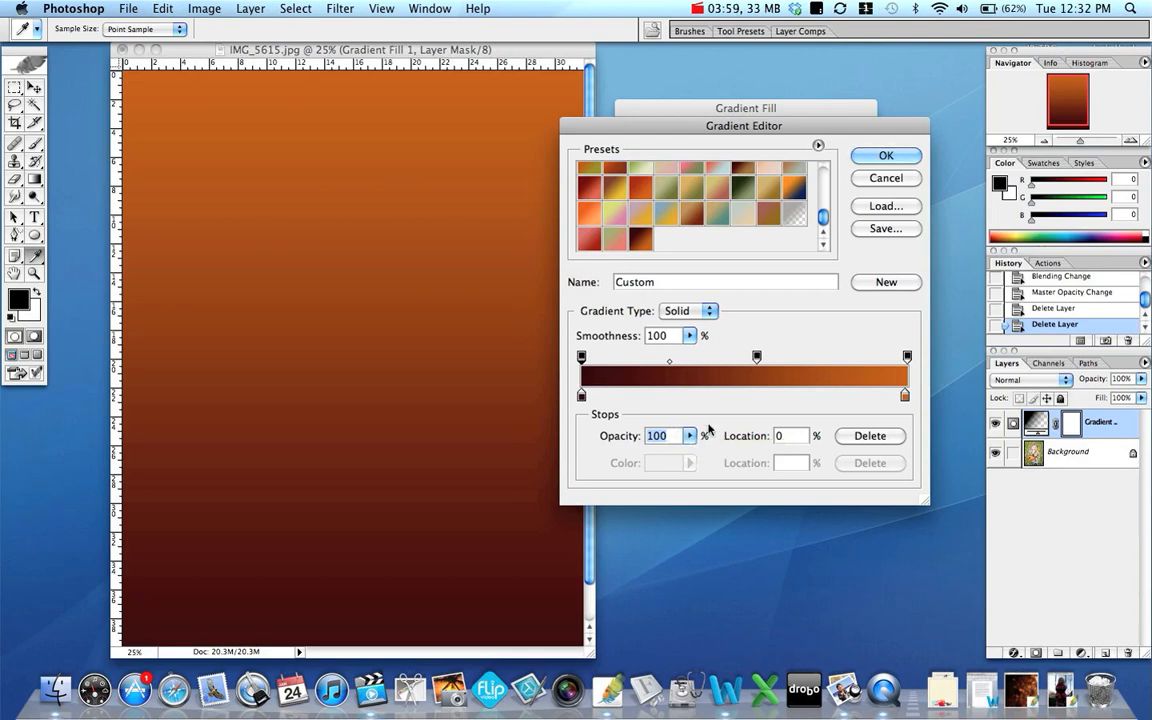
left_click(811, 362)
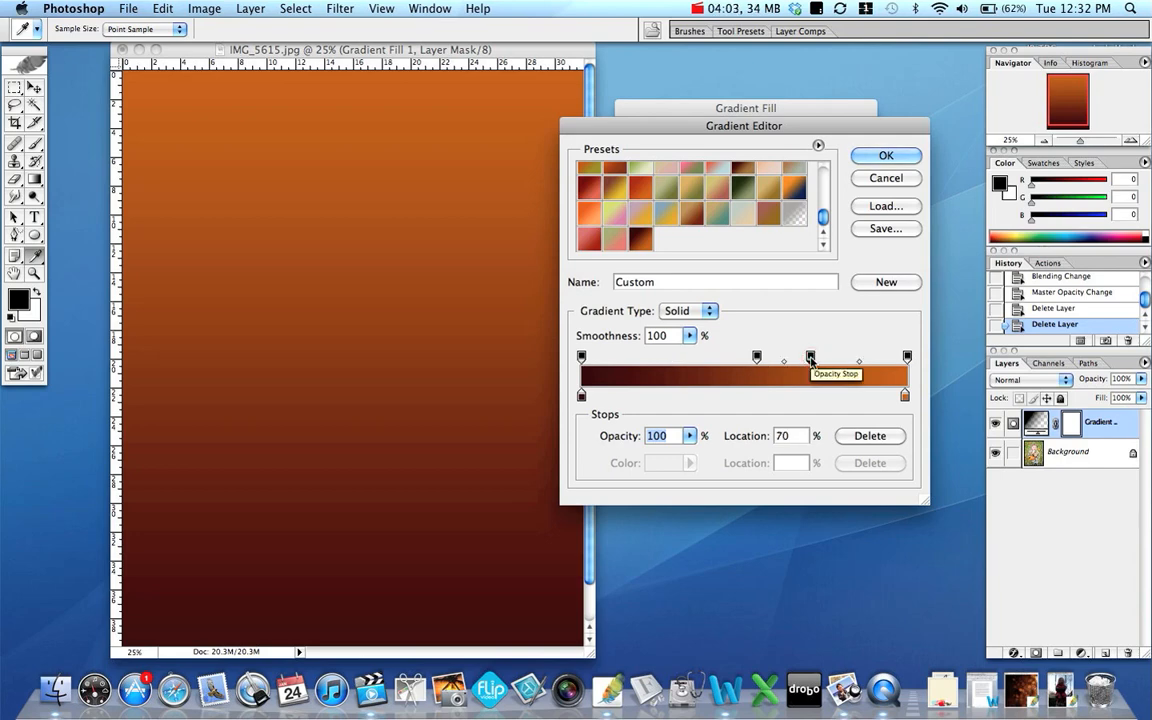
left_click_drag(811, 358, 805, 103)
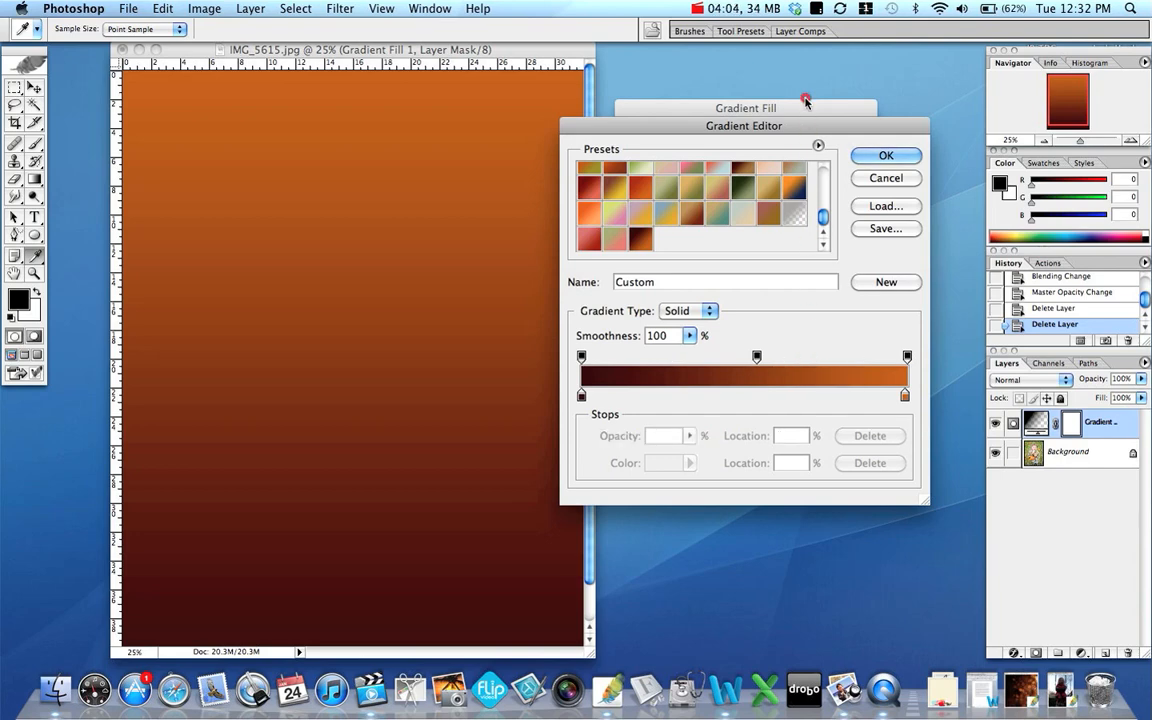
Step: Add a color stop at 42% using the dark red of the gradient's starting stop
left_click(581, 396)
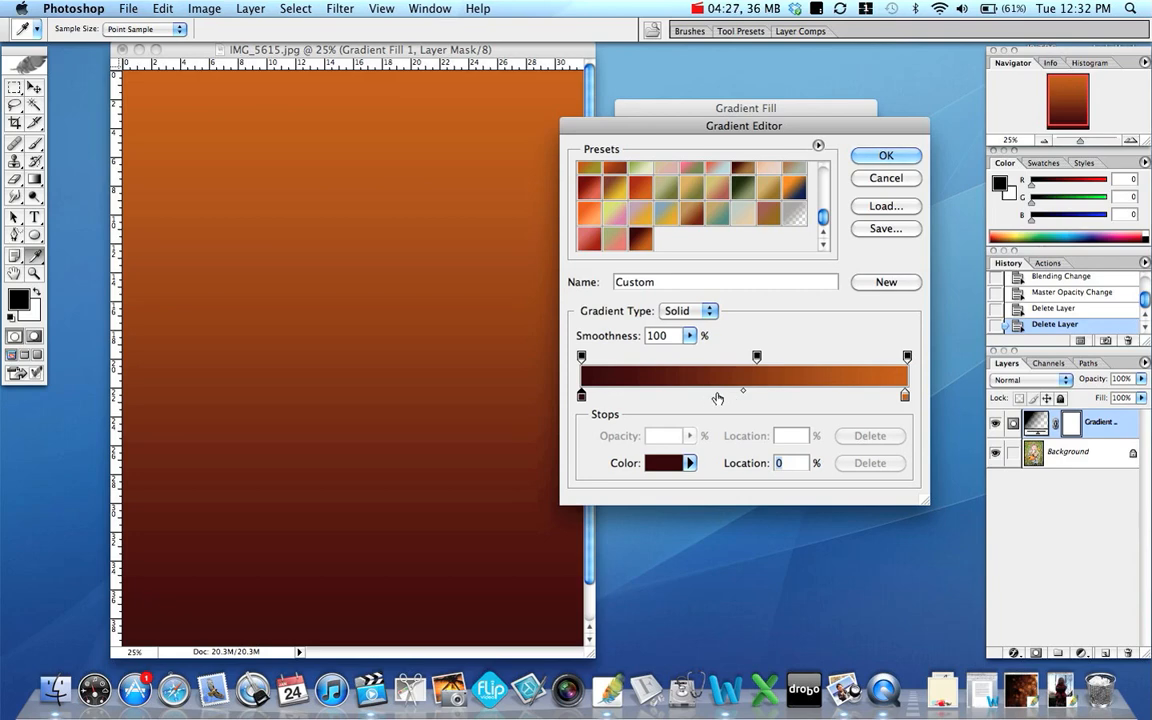
left_click(717, 394)
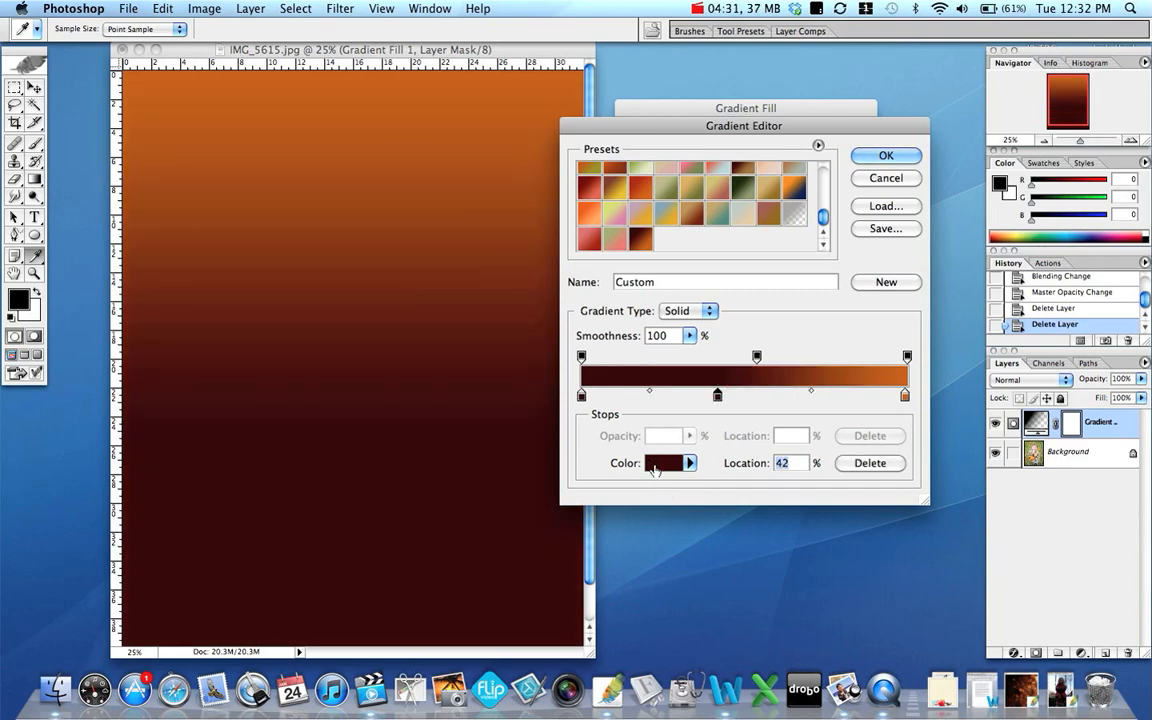
left_click(655, 465)
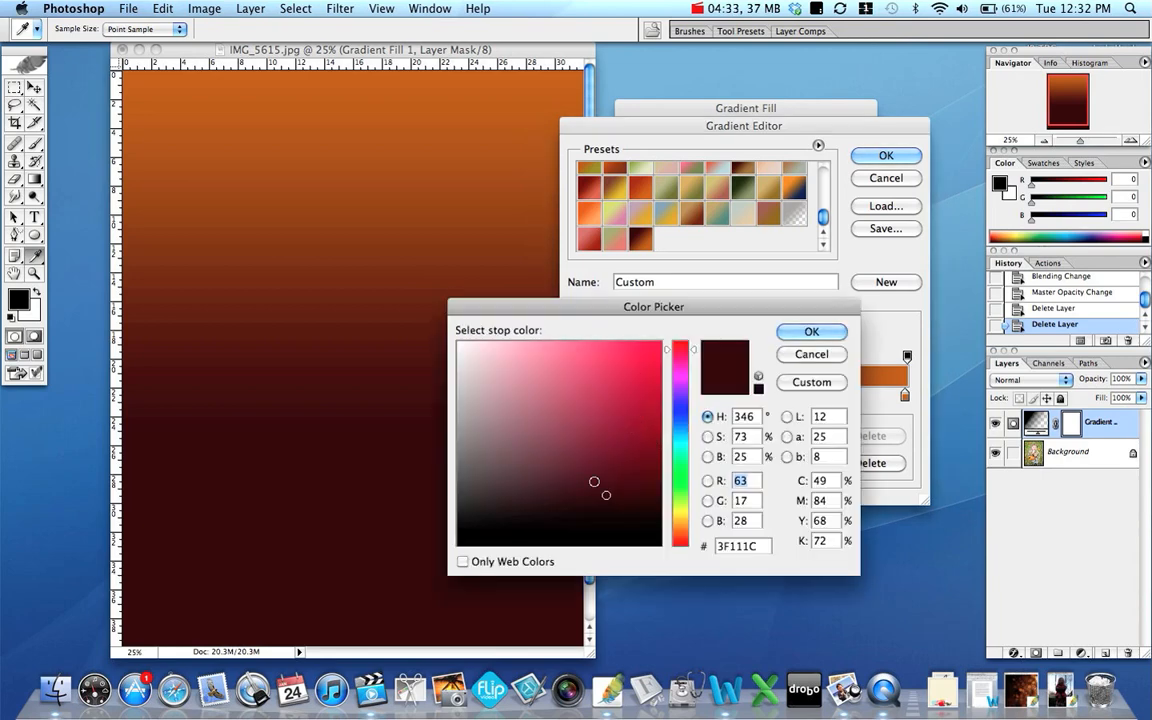
left_click(604, 412)
left_click(810, 354)
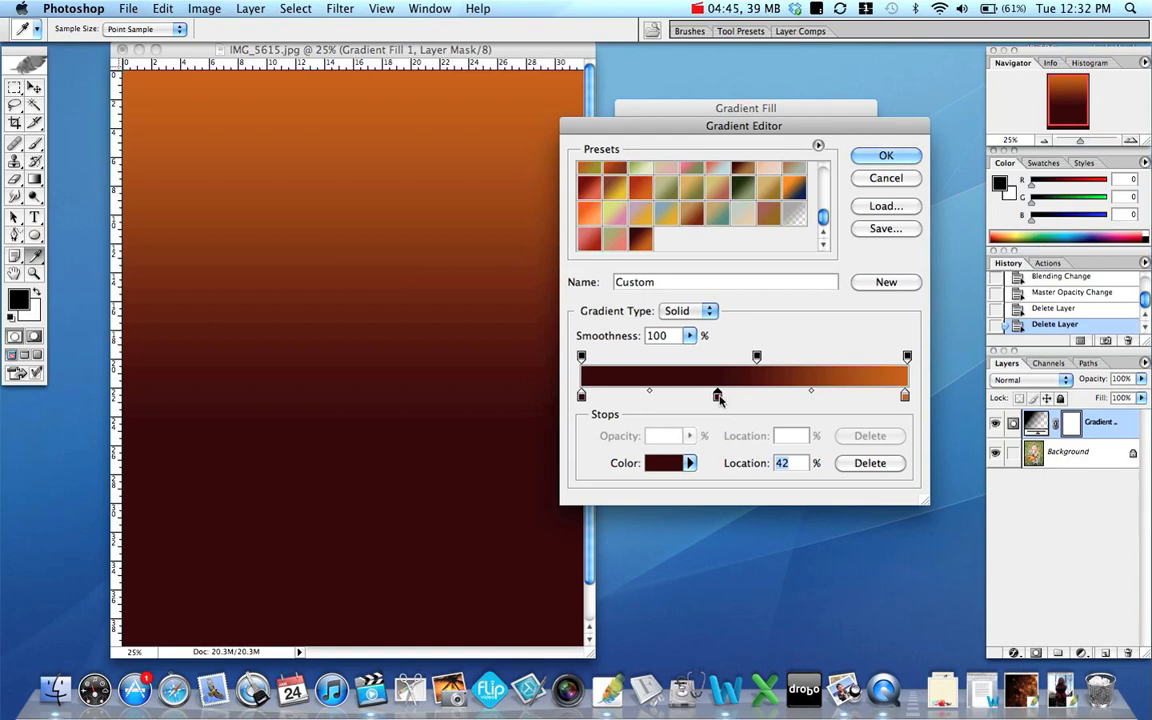
Step: Remove the 42% color stop and the middle opacity stop, and create the fill layer with the dark red-to-orange gradient preset
left_click_drag(719, 397, 733, 548)
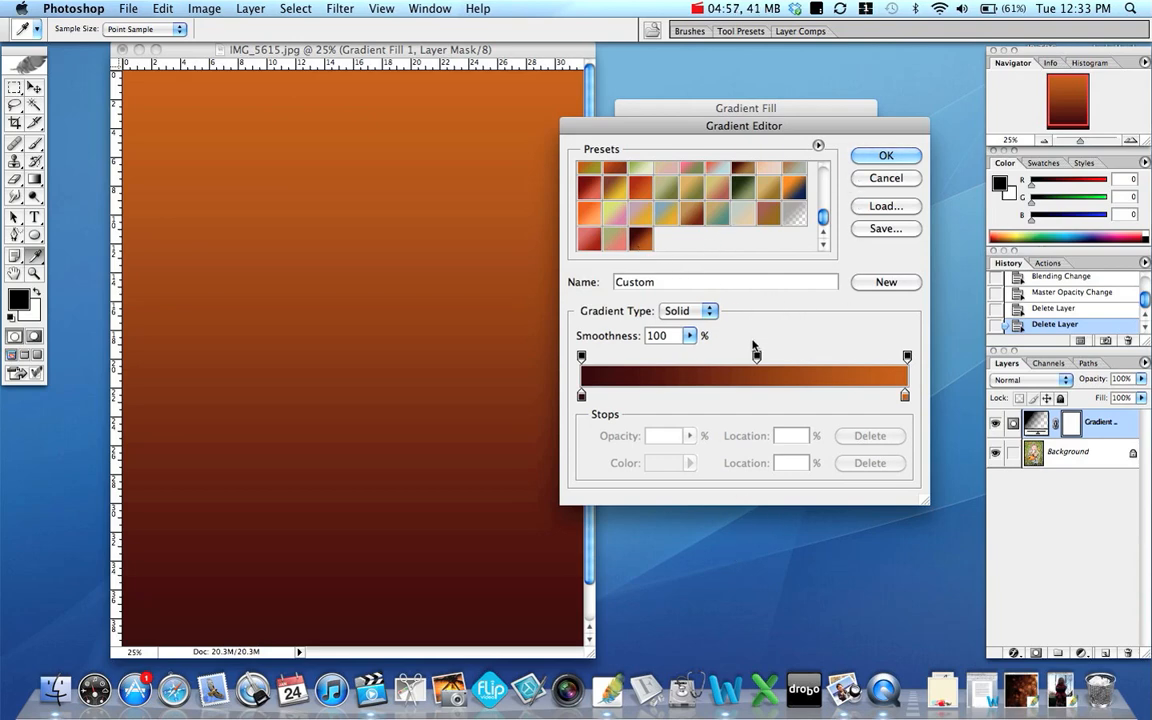
left_click_drag(757, 356, 735, 150)
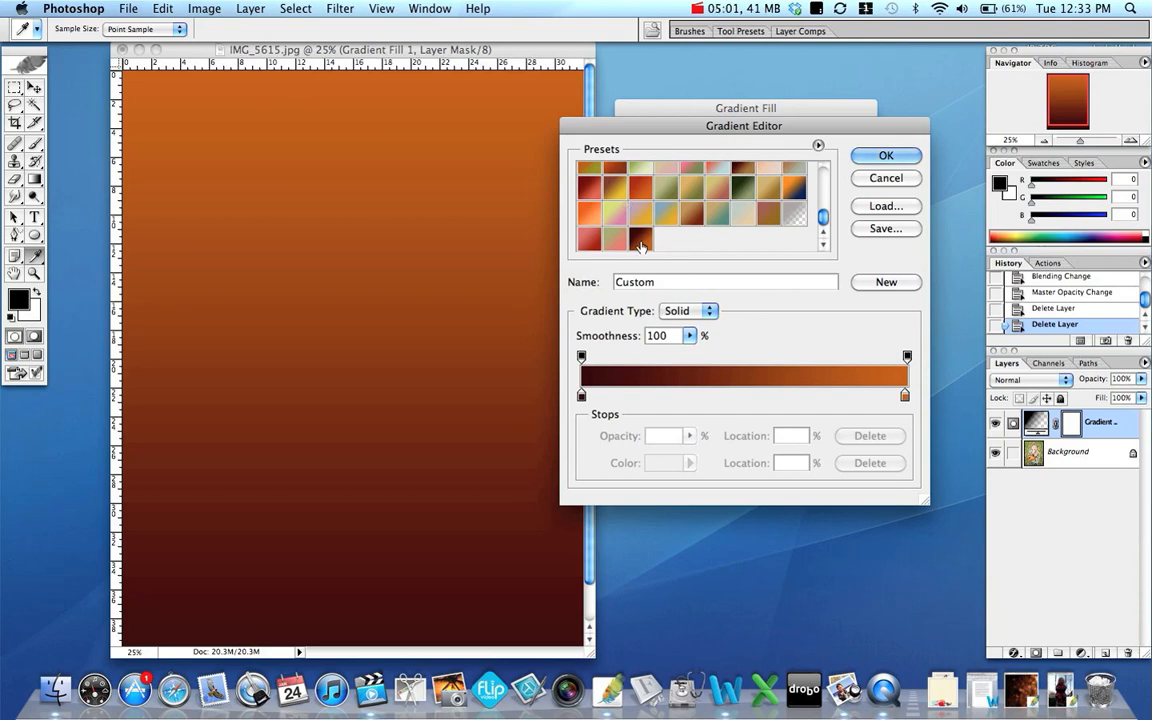
left_click(643, 241)
left_click(884, 156)
left_click(847, 135)
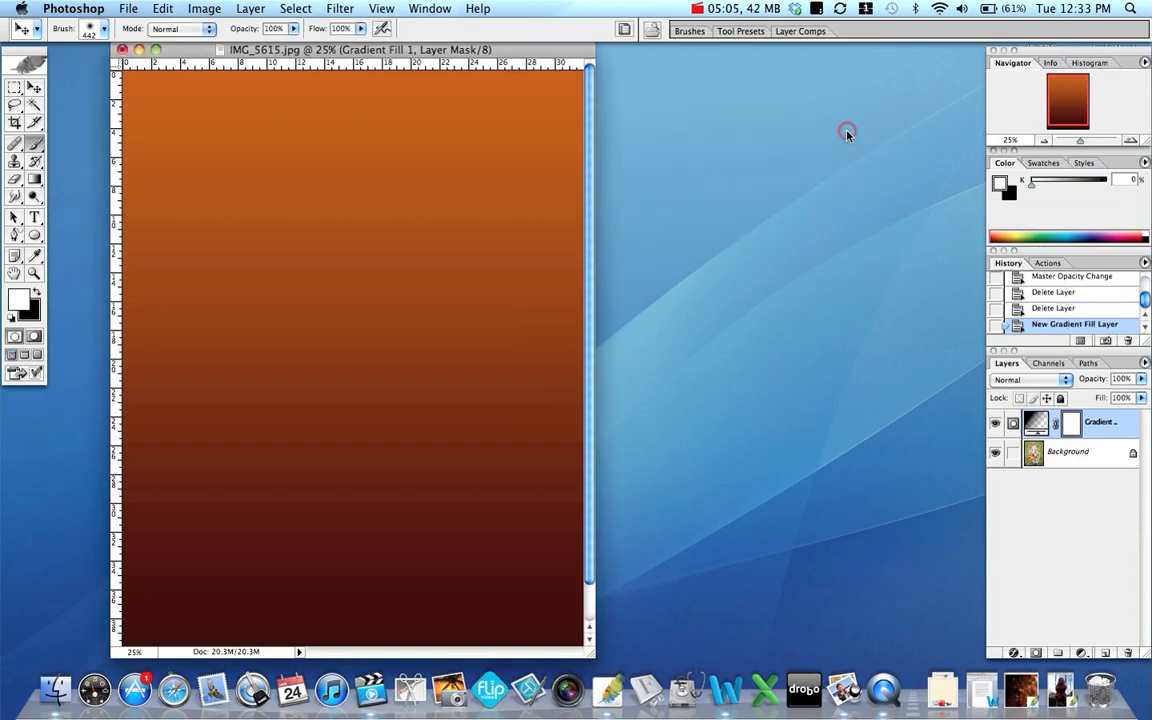
Step: Try the Darken blend mode at 27% opacity on the gradient fill layer
left_click(1066, 381)
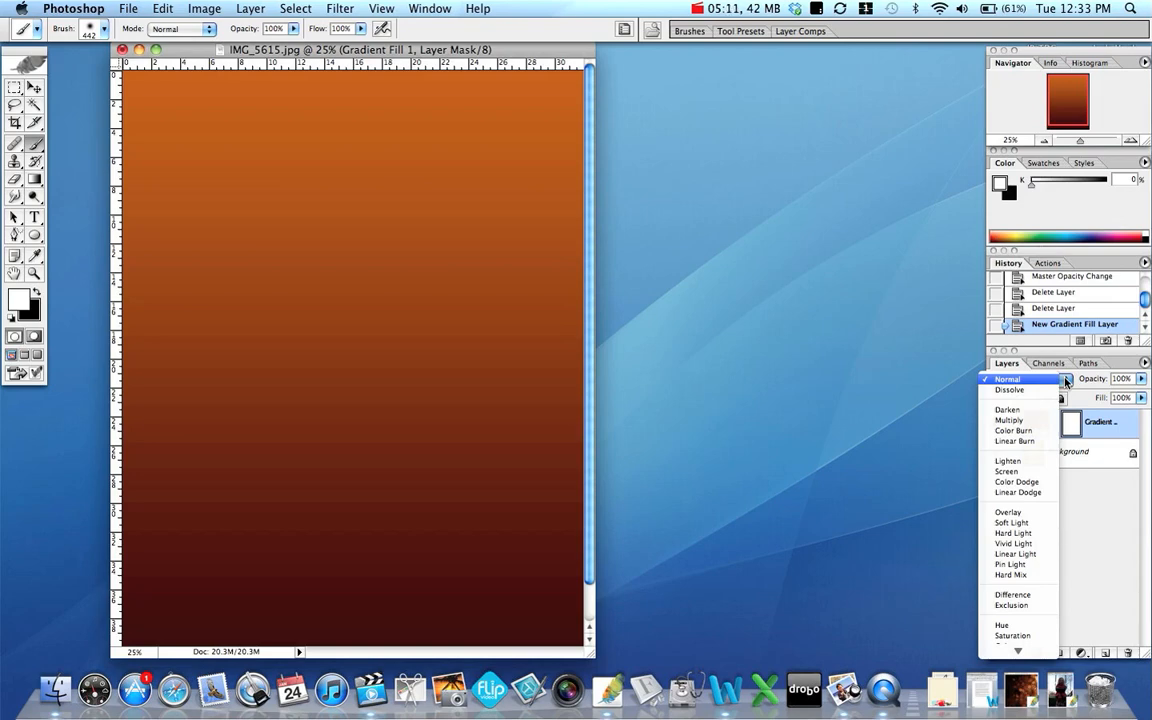
left_click(1010, 410)
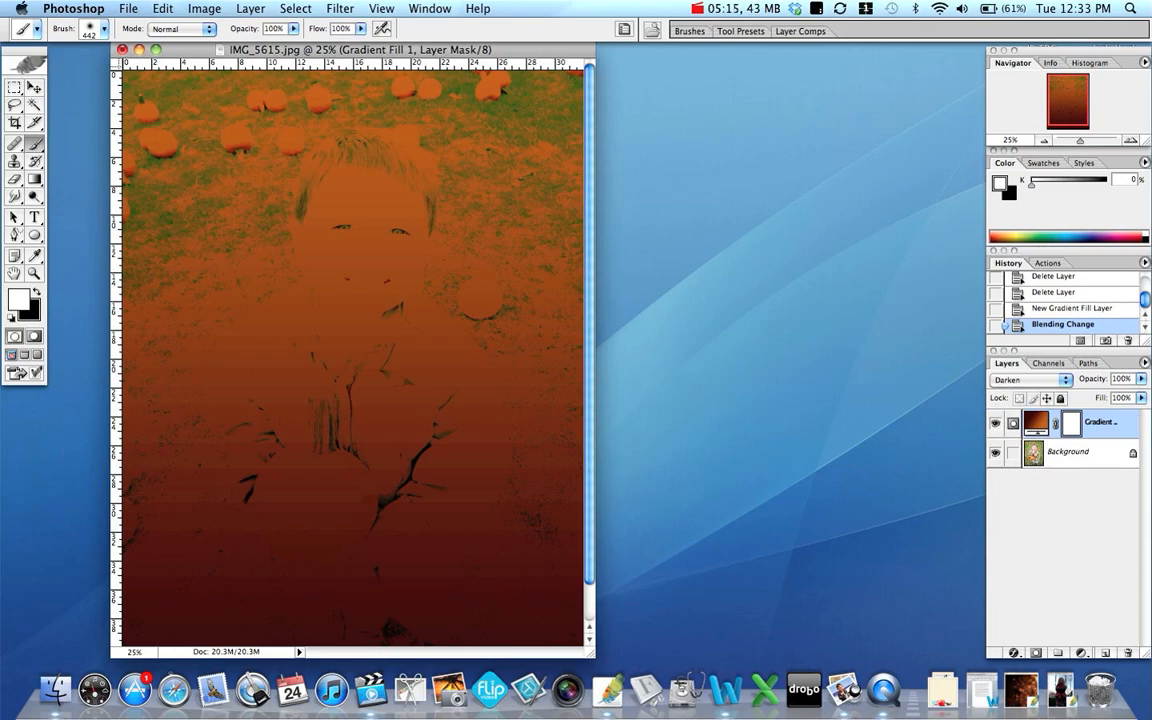
left_click(1140, 384)
left_click_drag(1138, 398, 1080, 399)
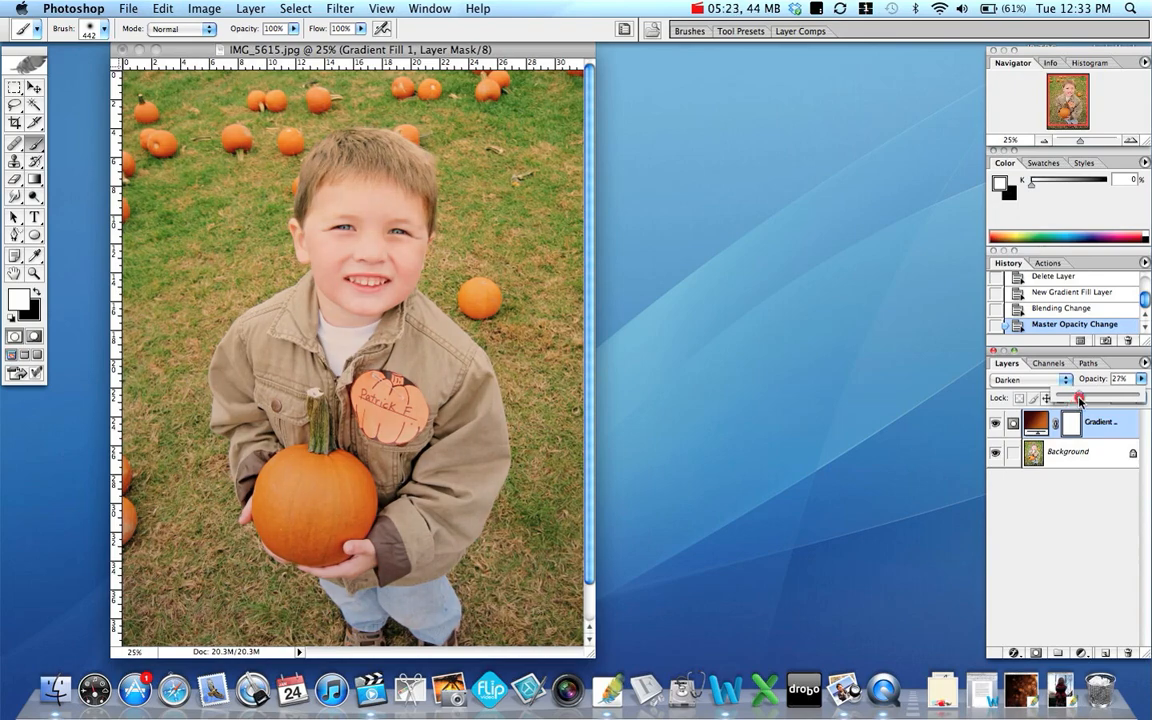
Step: Try the Multiply, Color Burn and Linear Burn blend modes on the gradient fill layer
left_click(1050, 380)
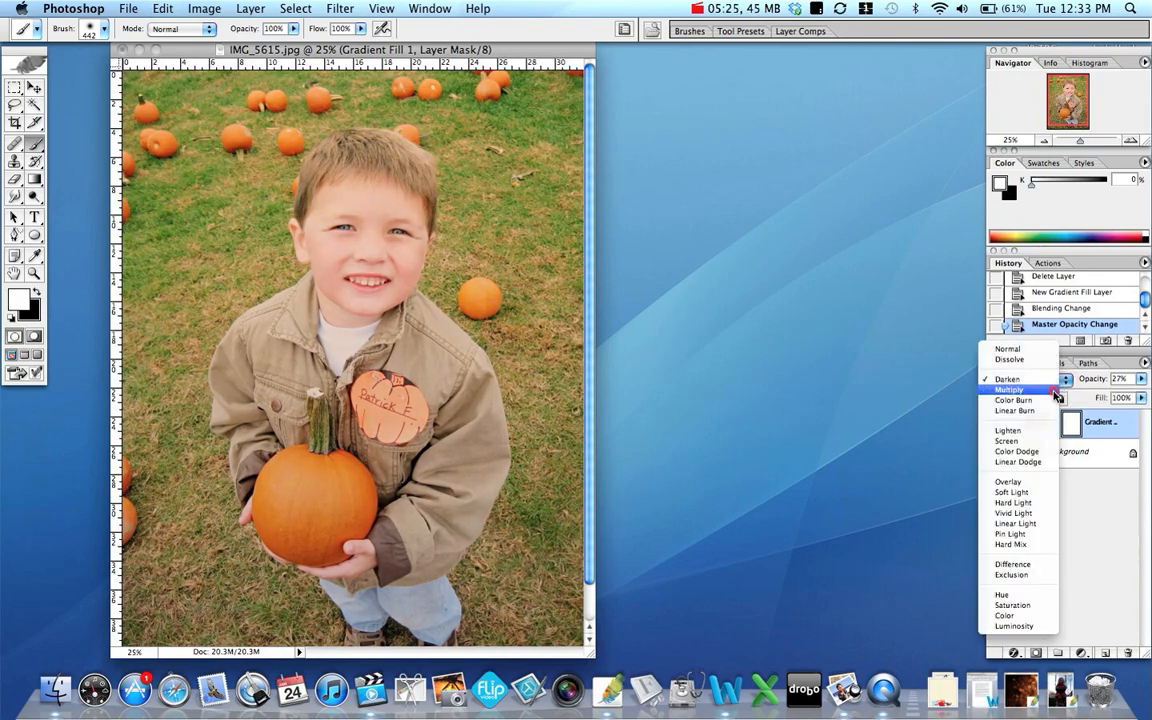
left_click(1040, 390)
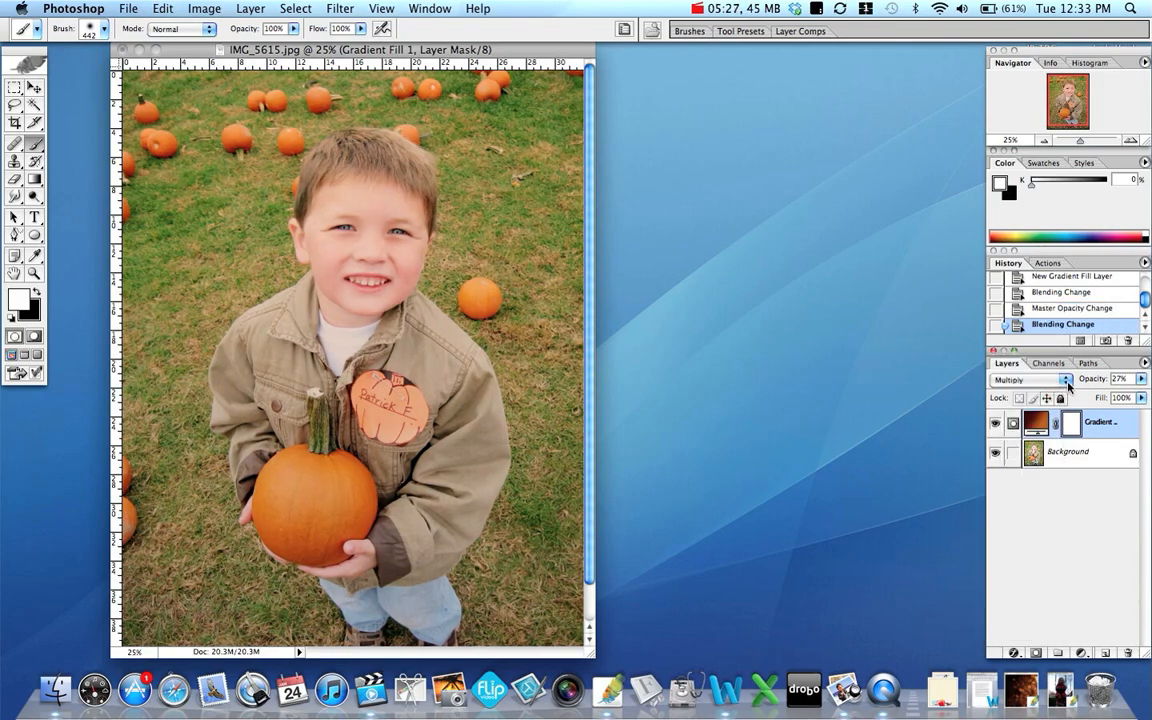
left_click(1064, 386)
left_click(1053, 389)
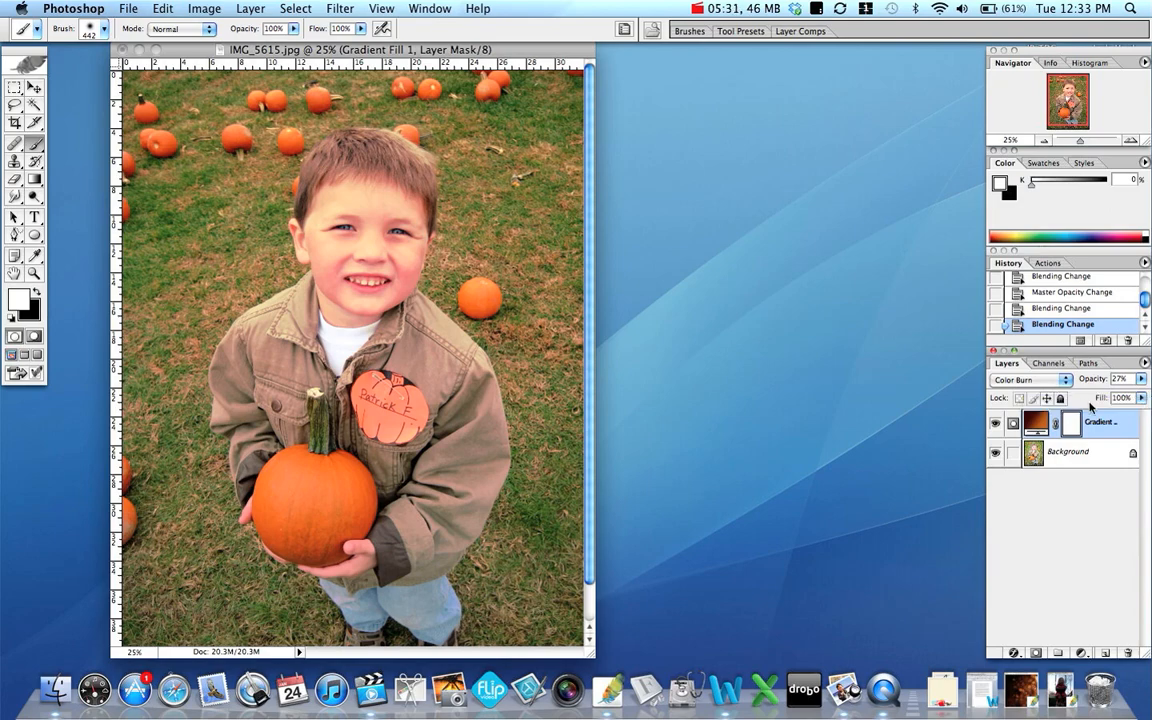
left_click(1062, 382)
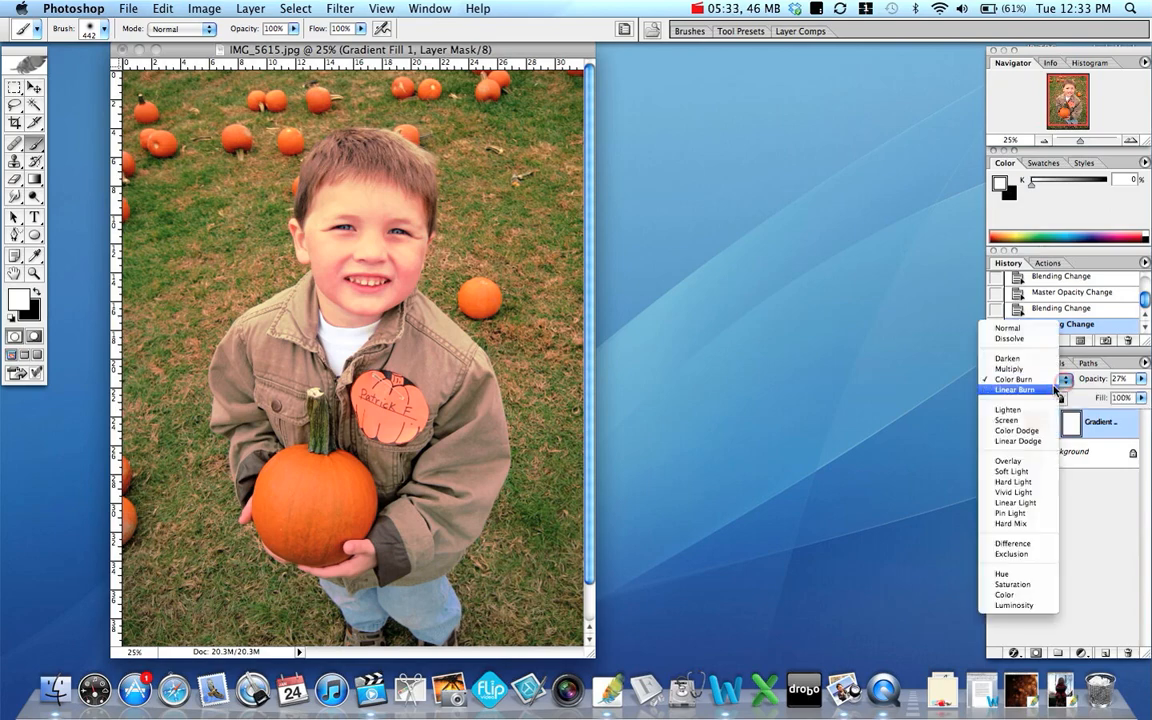
left_click(1050, 390)
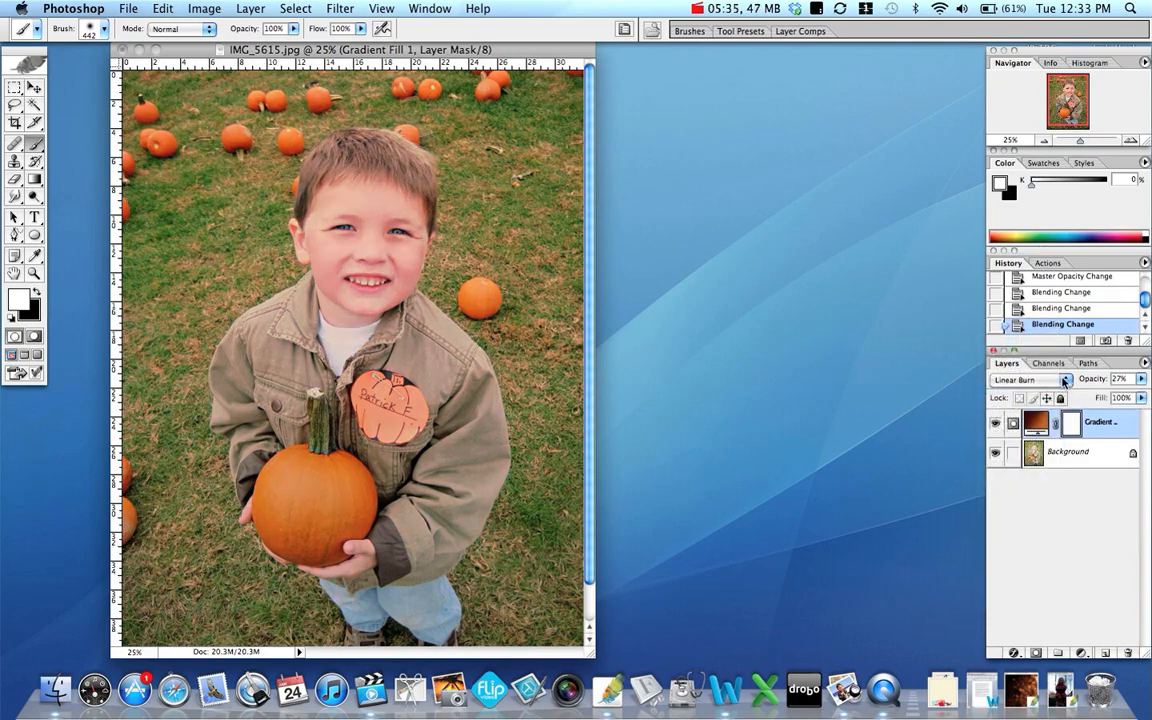
Step: Try the Lighten, Screen, Color Dodge and Linear Dodge blend modes on the gradient fill layer
left_click(1066, 380)
left_click(1048, 399)
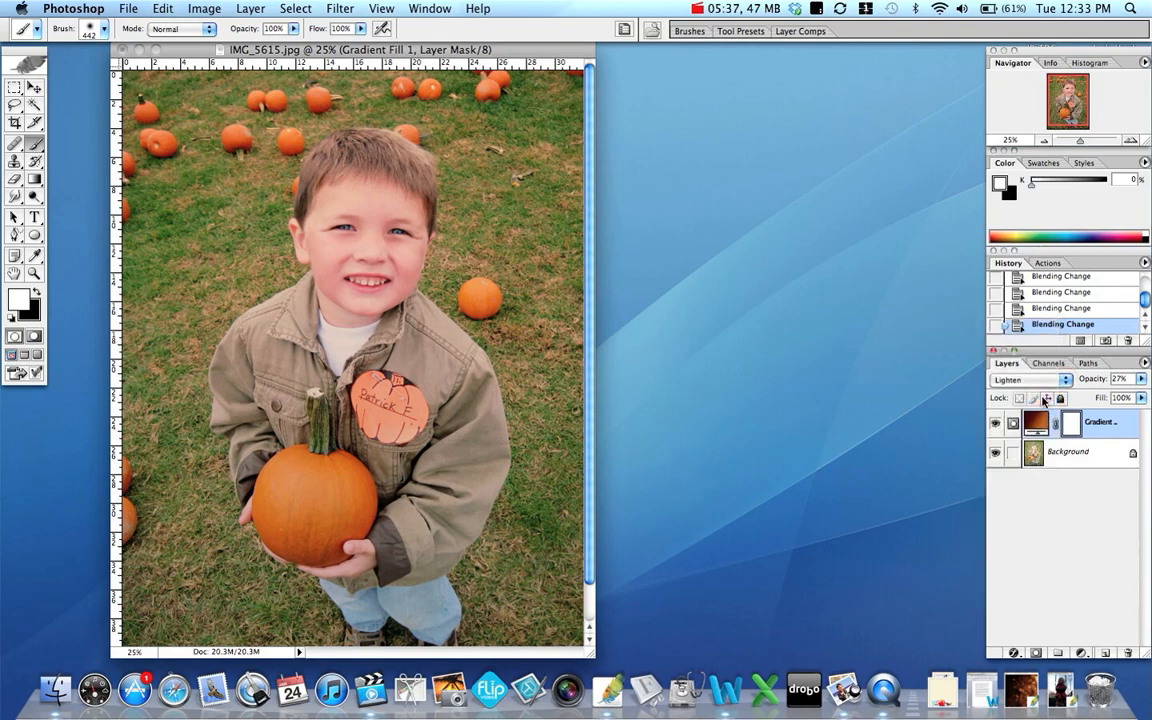
left_click(1066, 384)
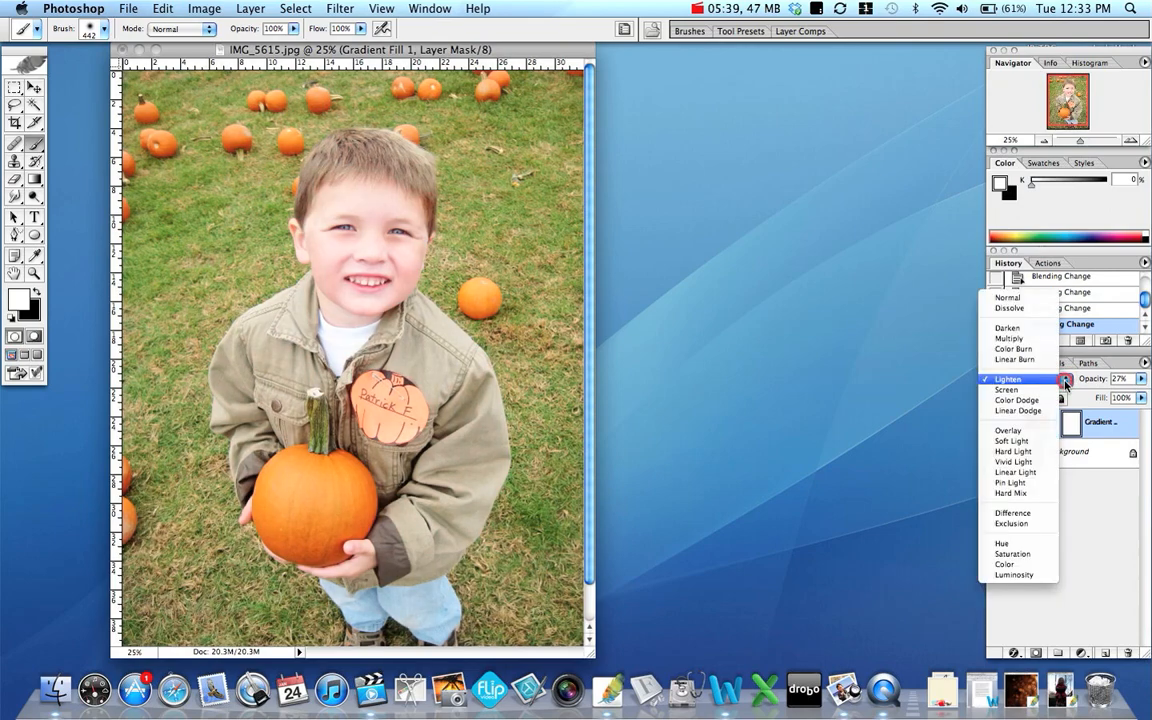
left_click(1047, 396)
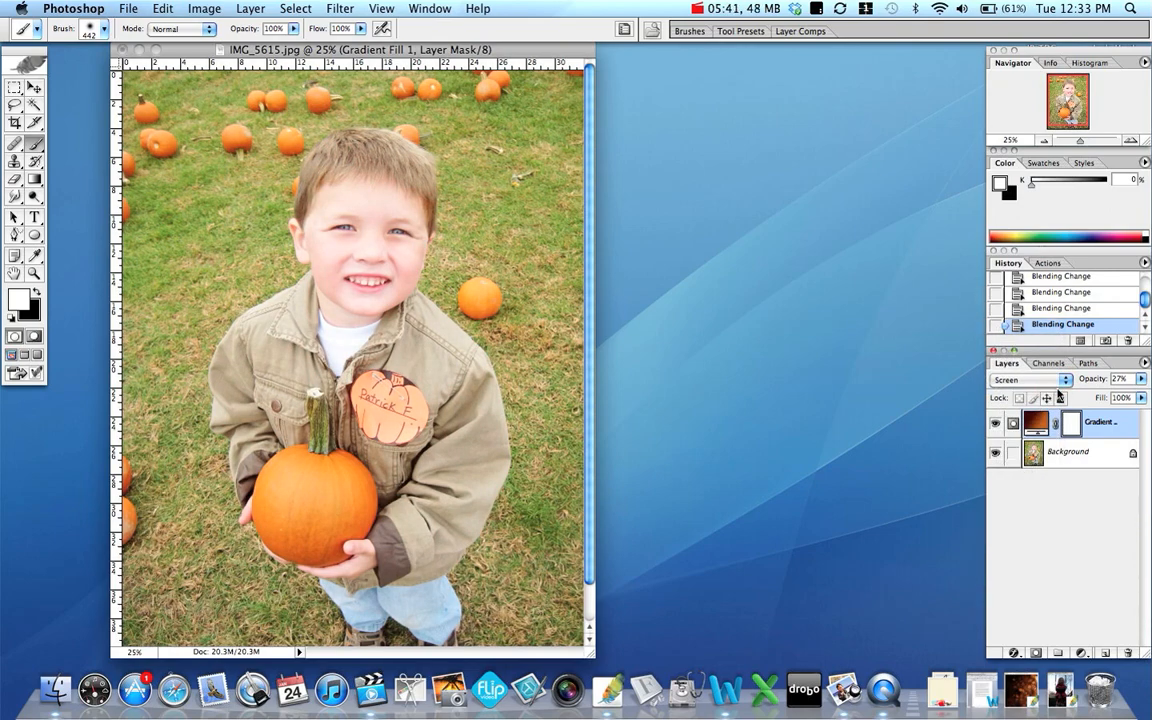
left_click(1066, 384)
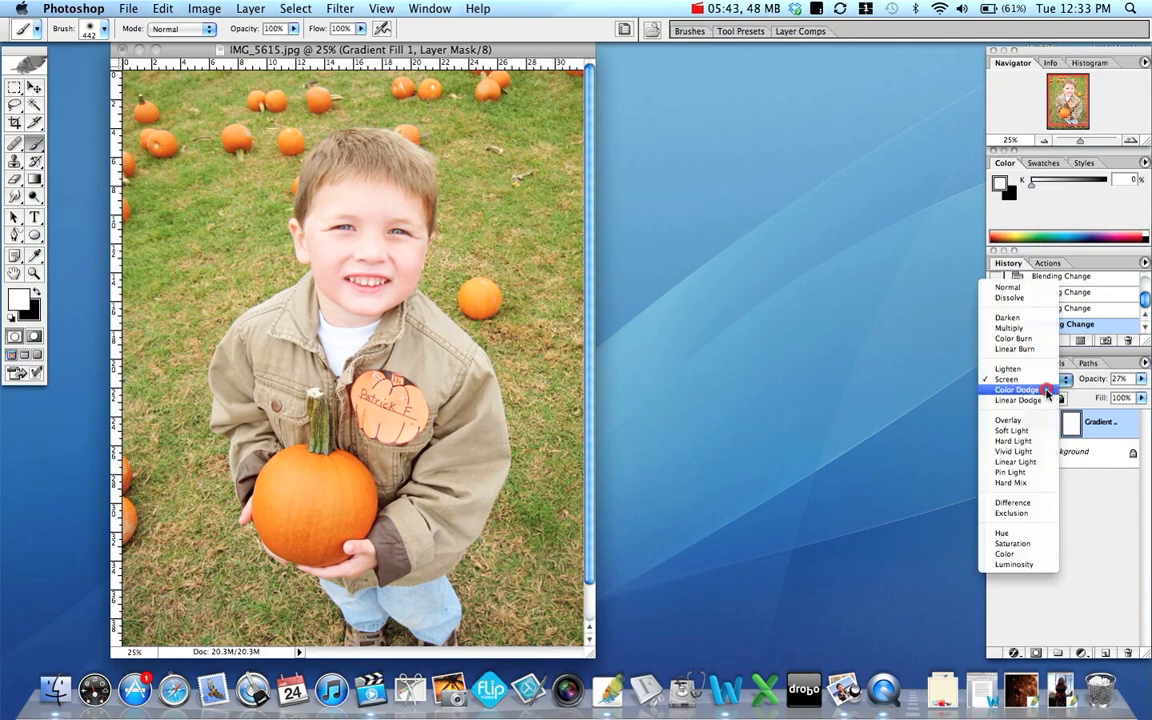
left_click(1047, 390)
left_click(1066, 386)
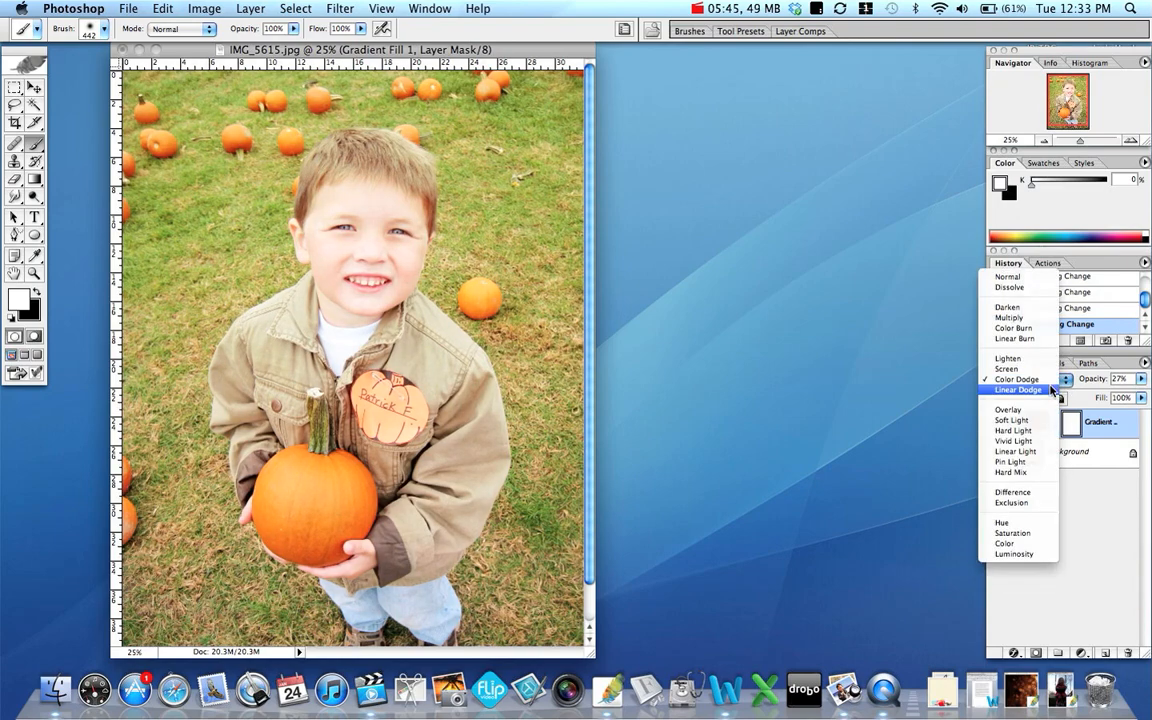
left_click(1055, 391)
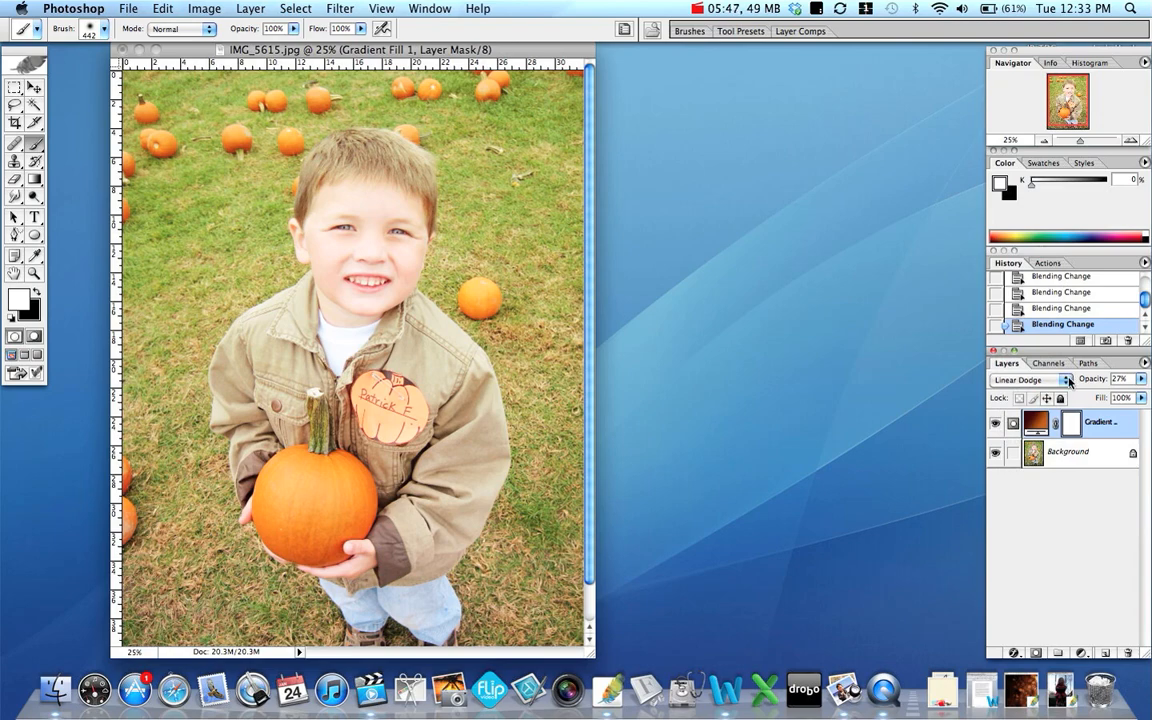
Step: Try the Overlay, Soft Light and Hard Light blend modes on the gradient fill layer
left_click(1060, 385)
left_click(1046, 400)
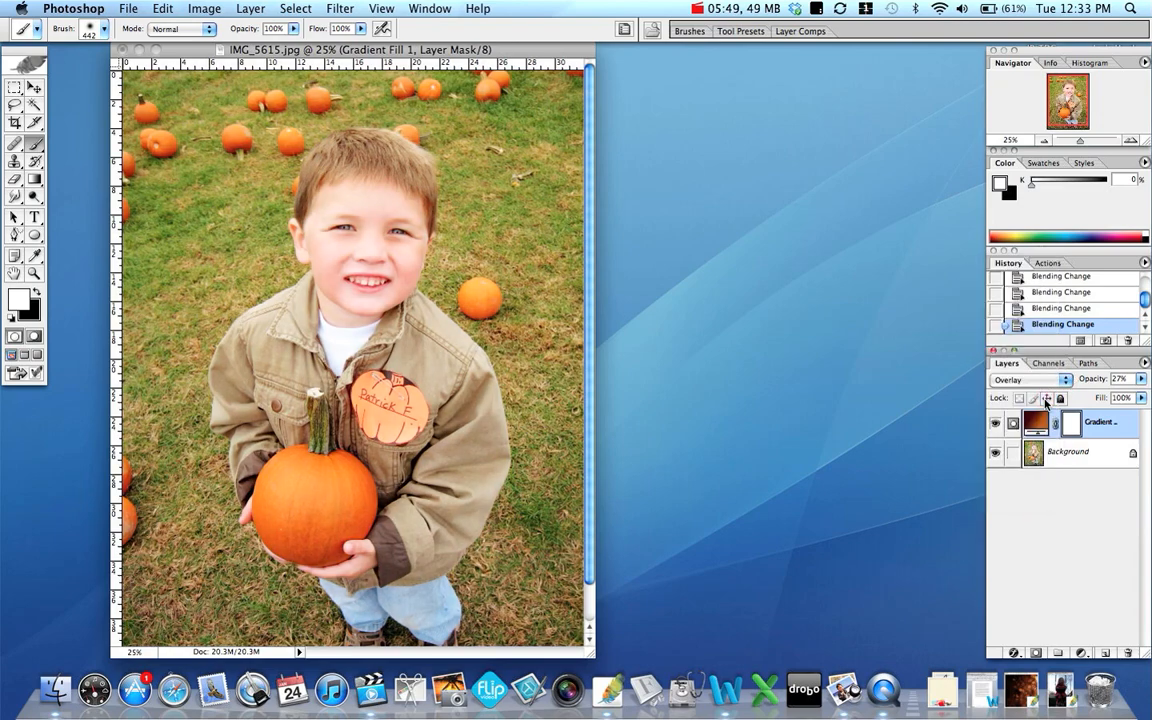
left_click(1047, 385)
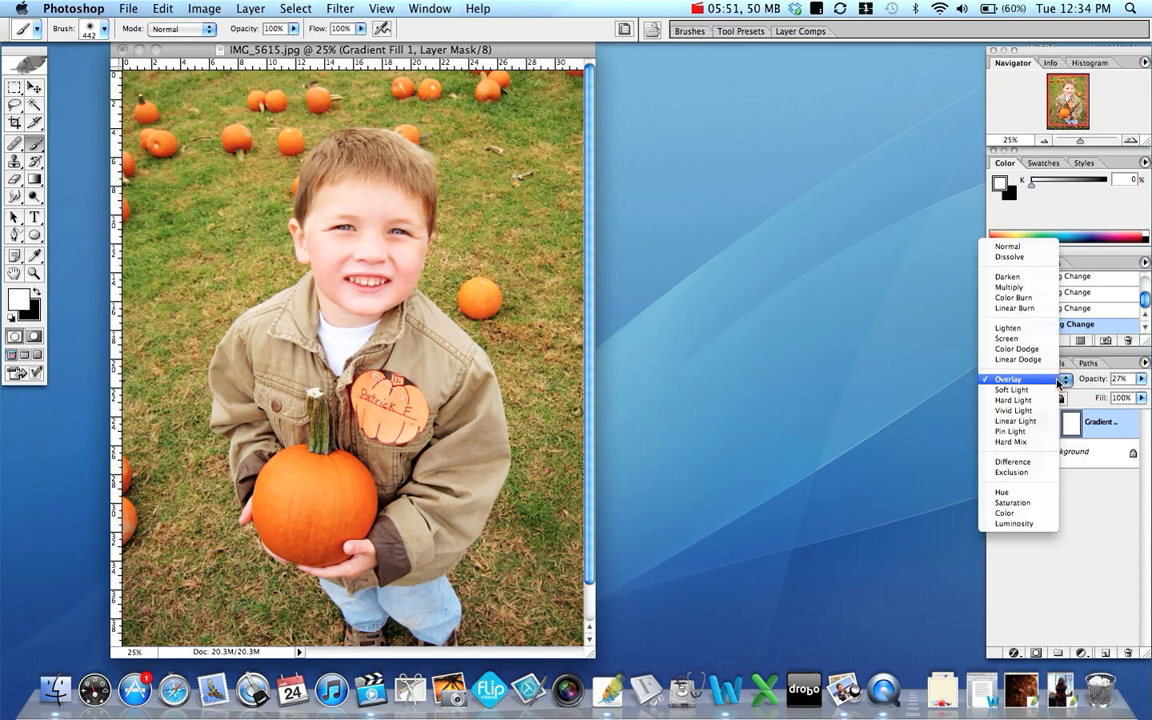
left_click(1047, 390)
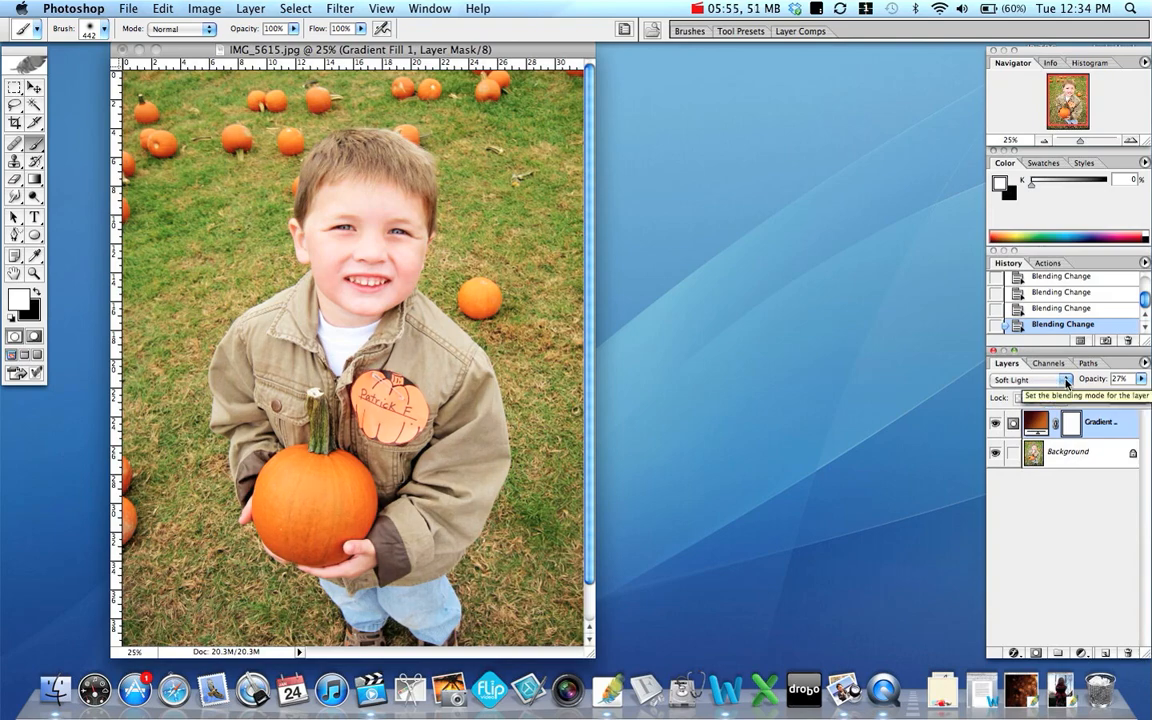
left_click(1067, 384)
left_click(1048, 398)
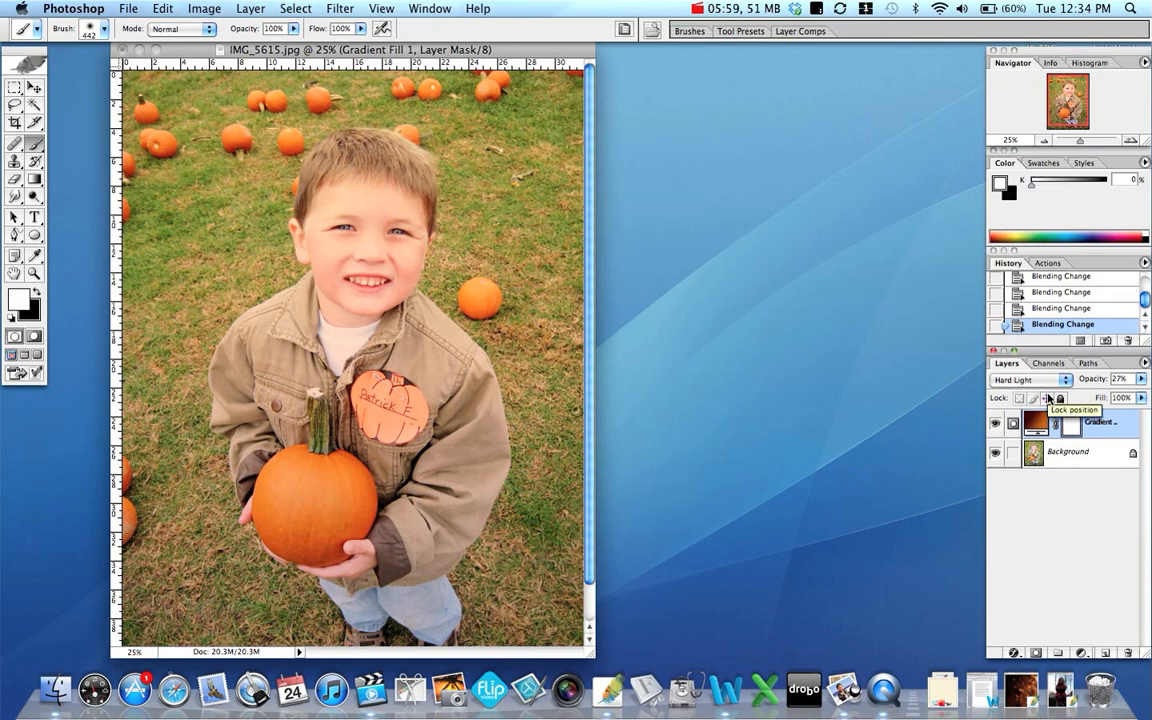
Step: Set the gradient fill layer's blend mode to Overlay and its opacity to 33%
left_click(1028, 380)
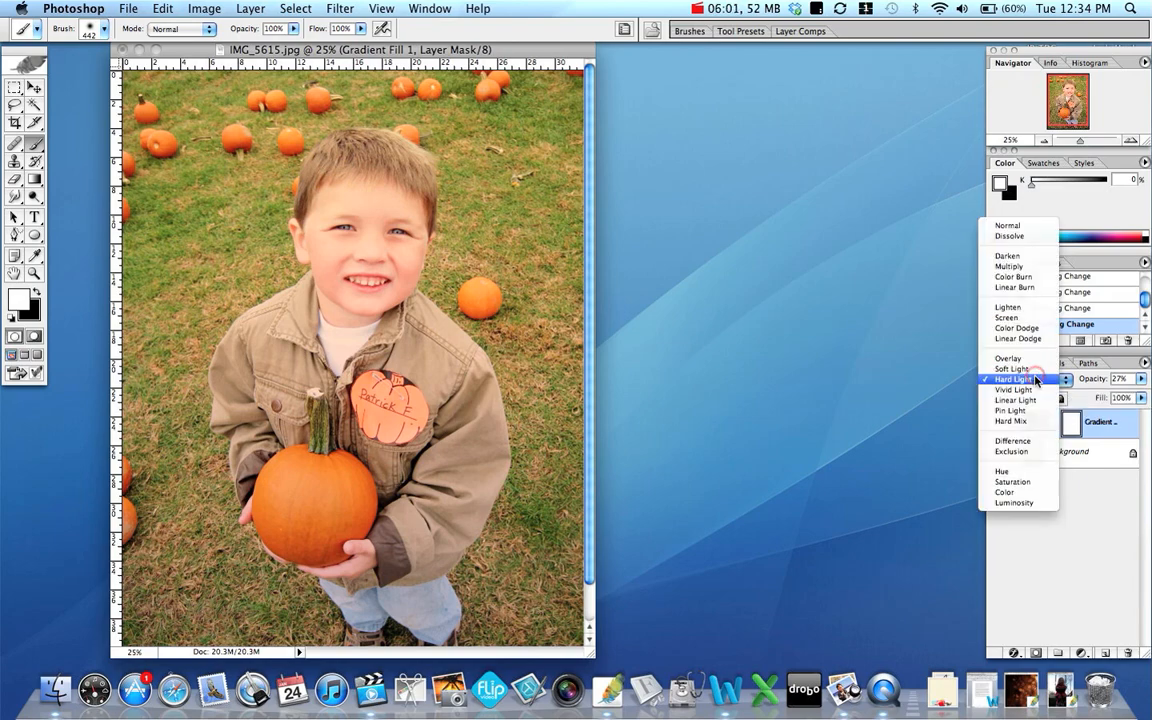
left_click(1028, 360)
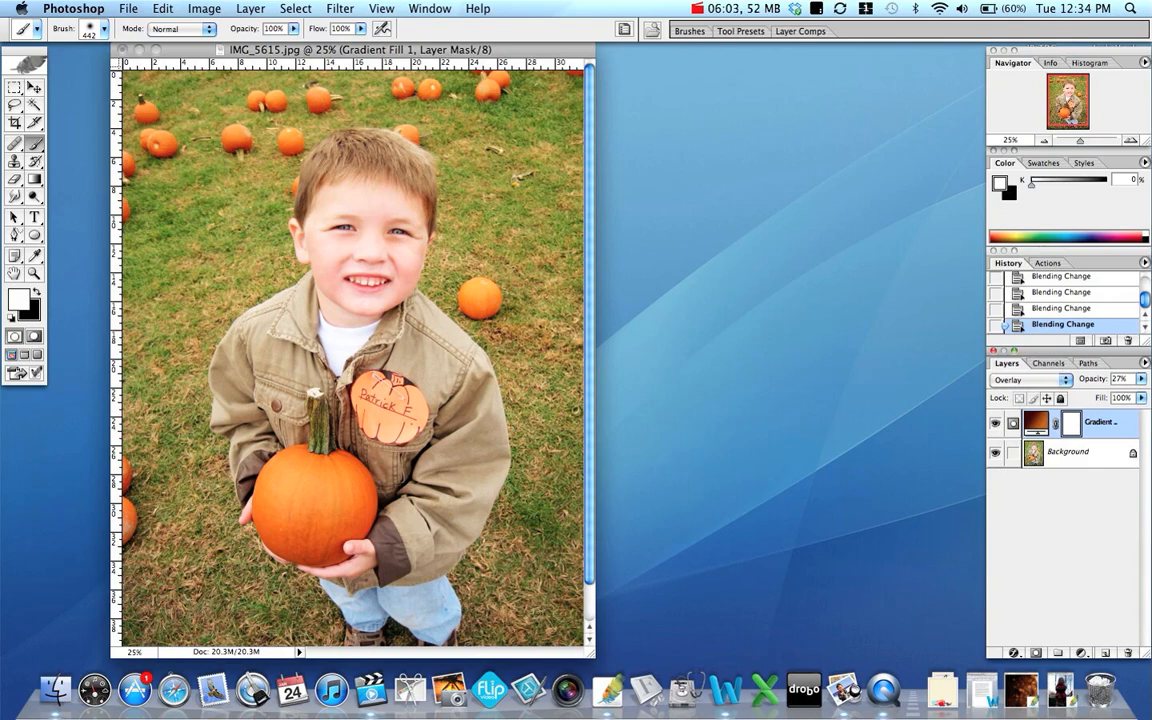
left_click_drag(1140, 381, 1085, 397)
Step: Compare the photo with the gradient fill layer hidden and shown, and open the layer's name for editing without changing it
left_click(996, 424)
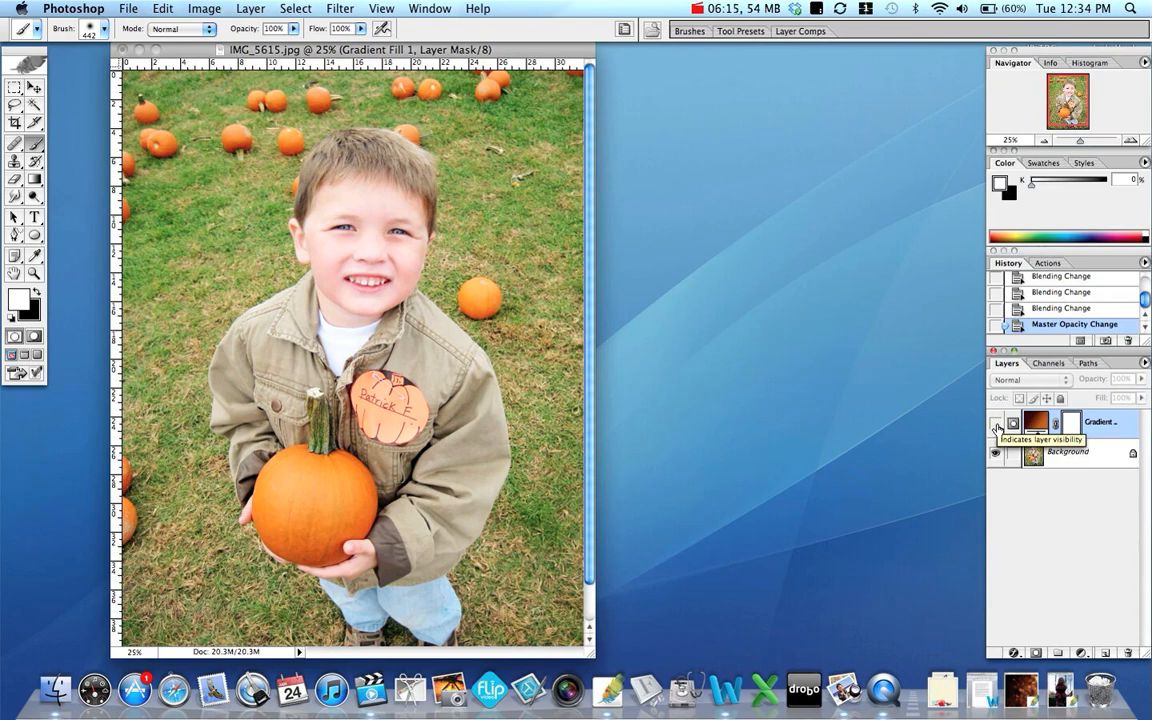
left_click(996, 425)
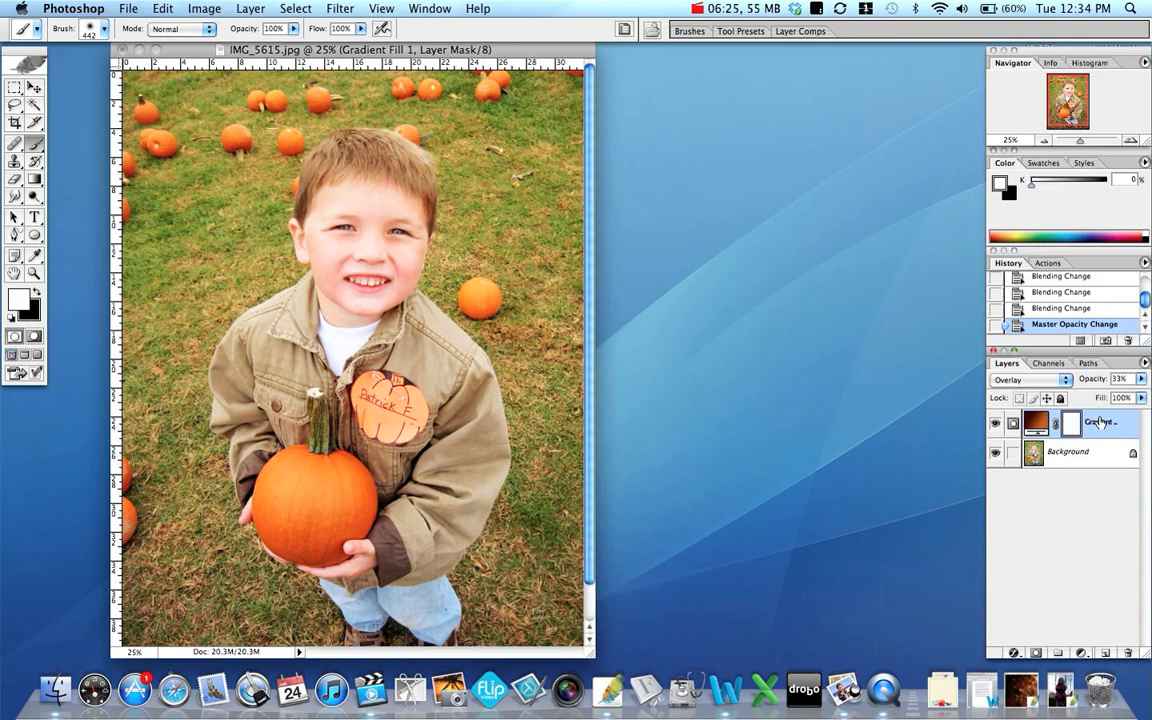
double_click(1097, 424)
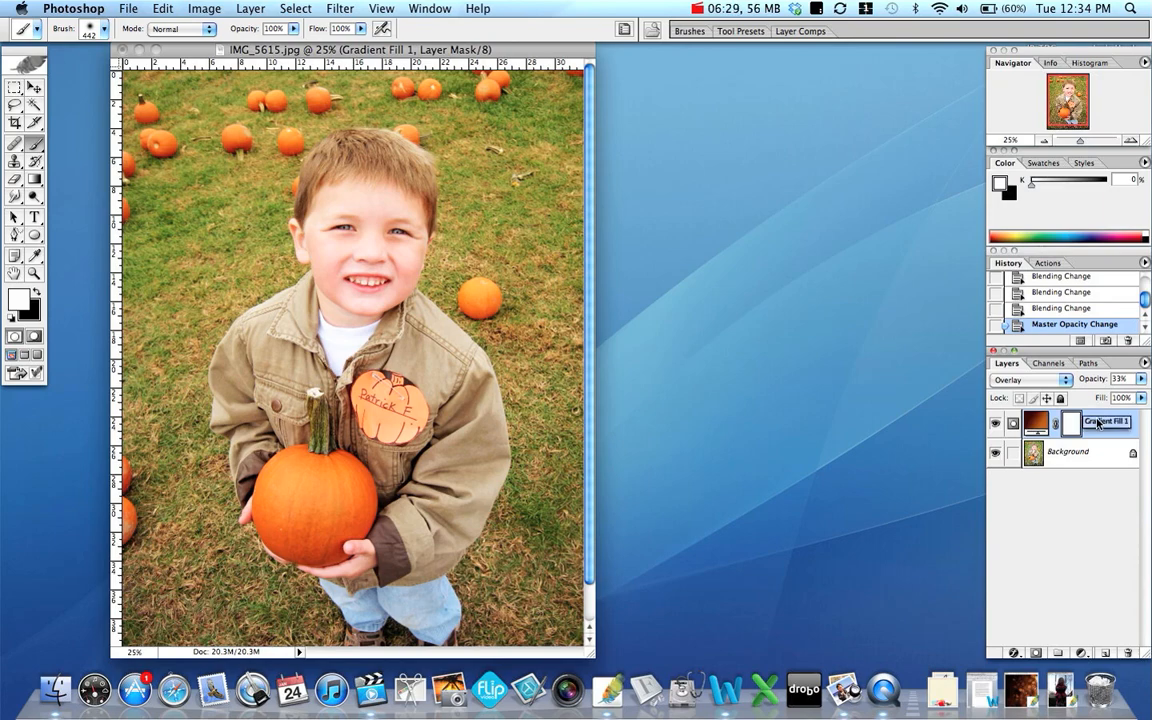
key("Return")
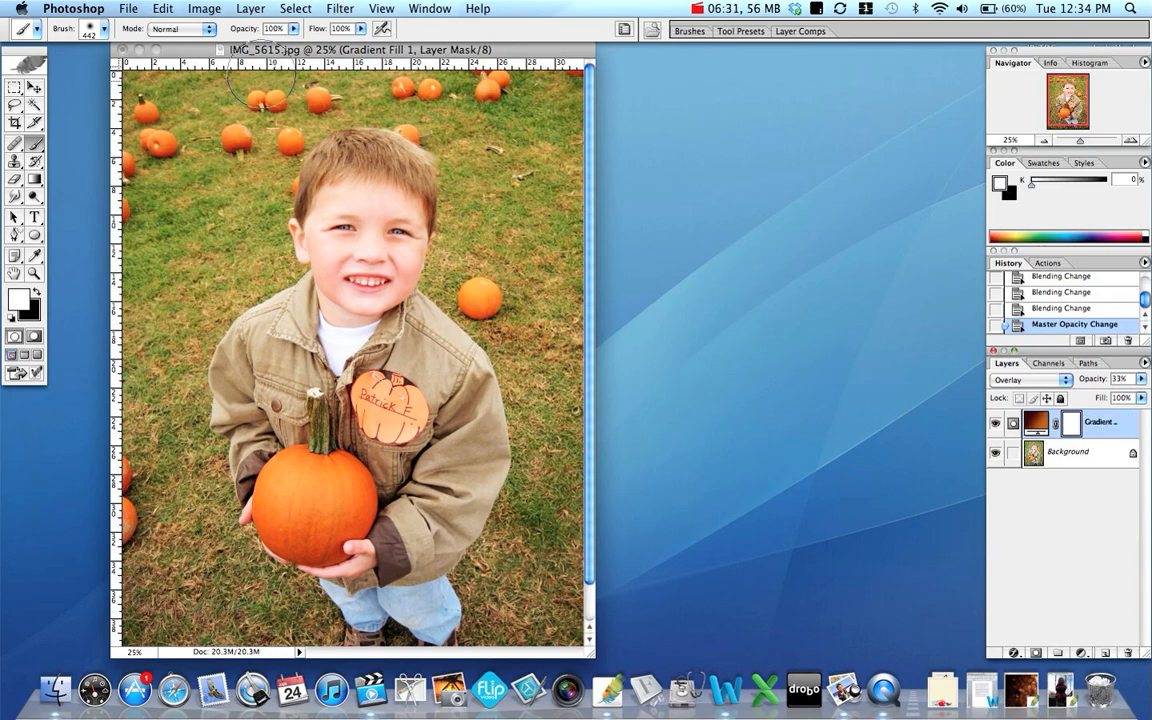
Step: Minimize the pumpkin photo and restore the swing photo IMG_6149.jpg, repositioning its window
left_click(139, 49)
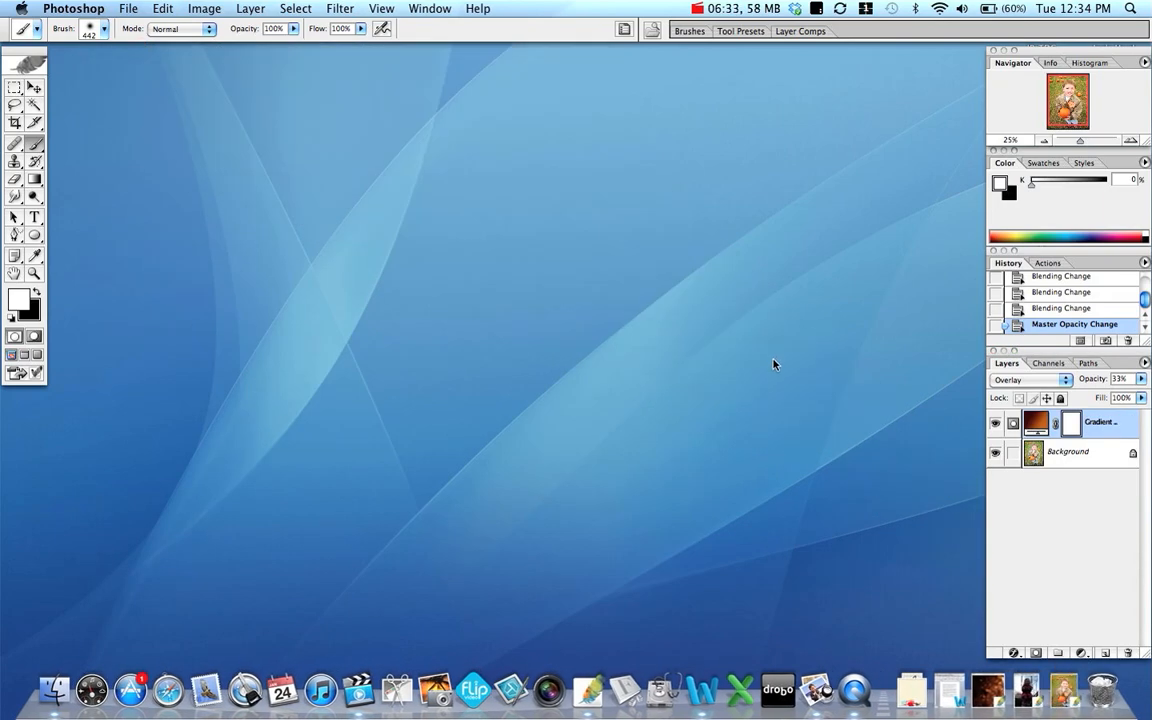
left_click(1026, 688)
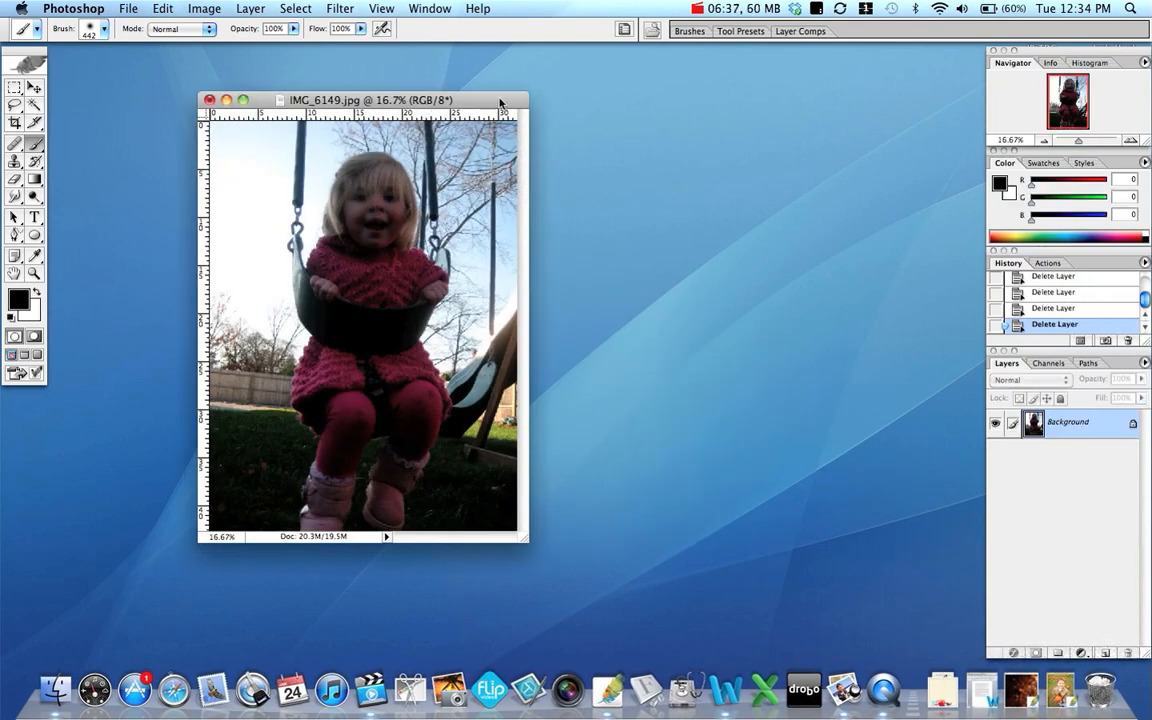
left_click_drag(500, 100, 635, 91)
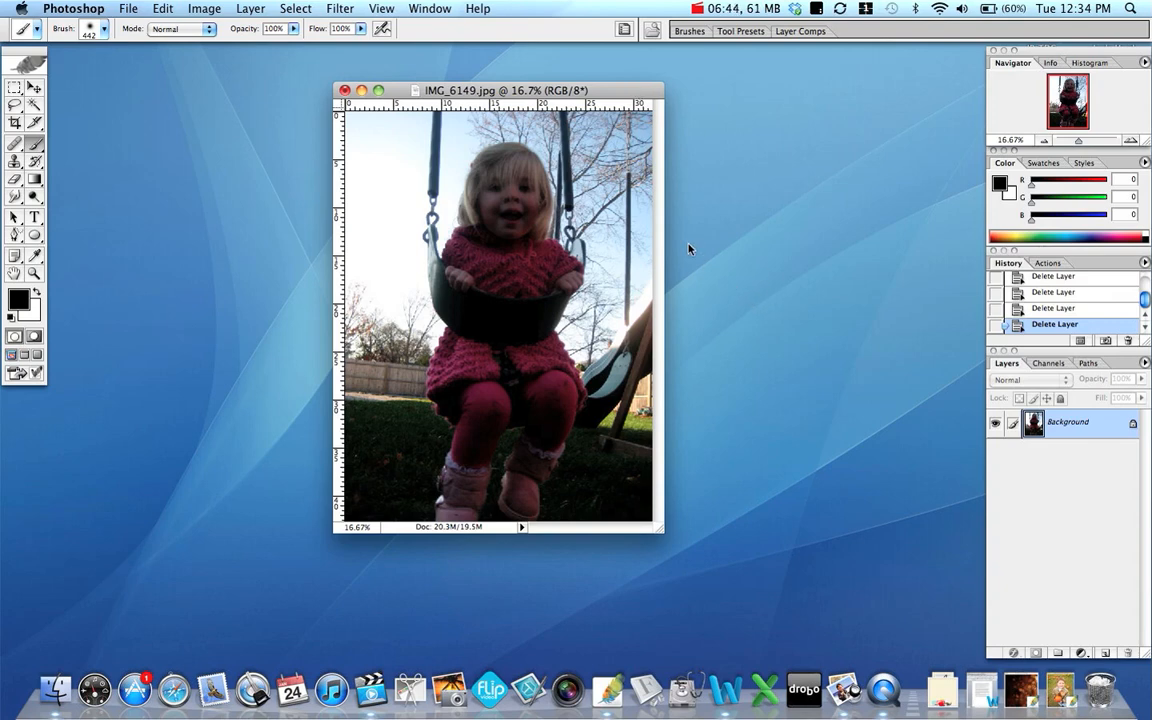
left_click_drag(600, 97, 488, 103)
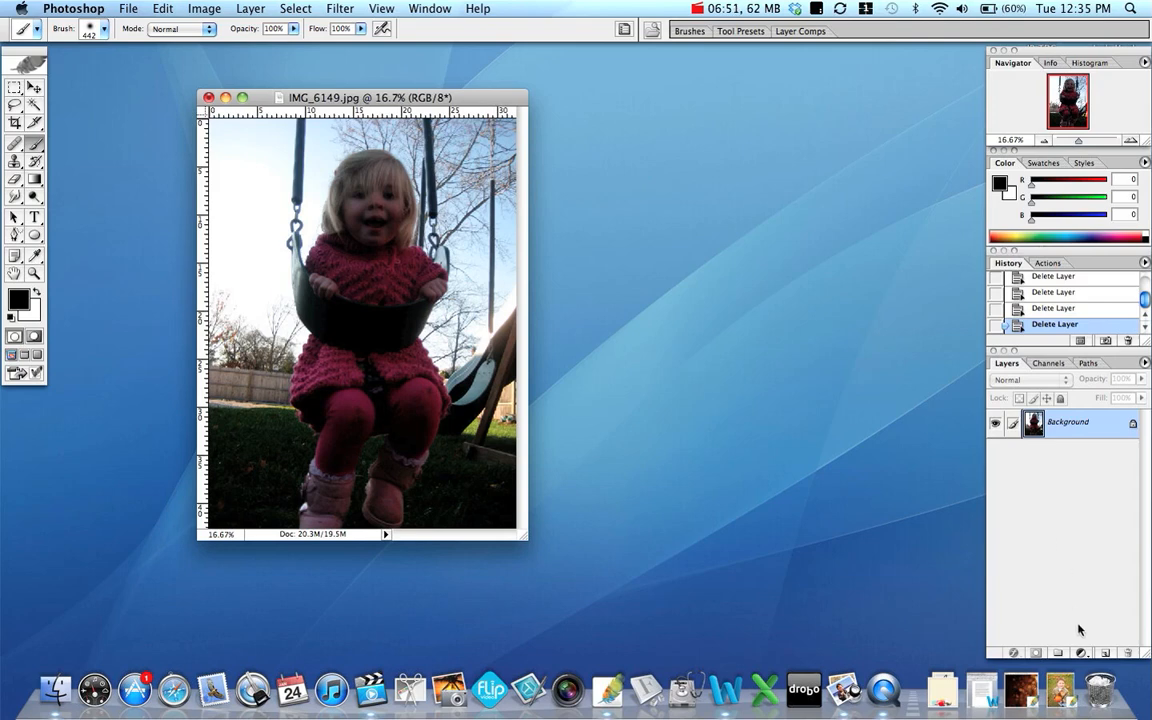
Step: Add a gradient fill layer to the swing photo using the custom green-to-salmon preset with Linear style at 90°
left_click(1081, 653)
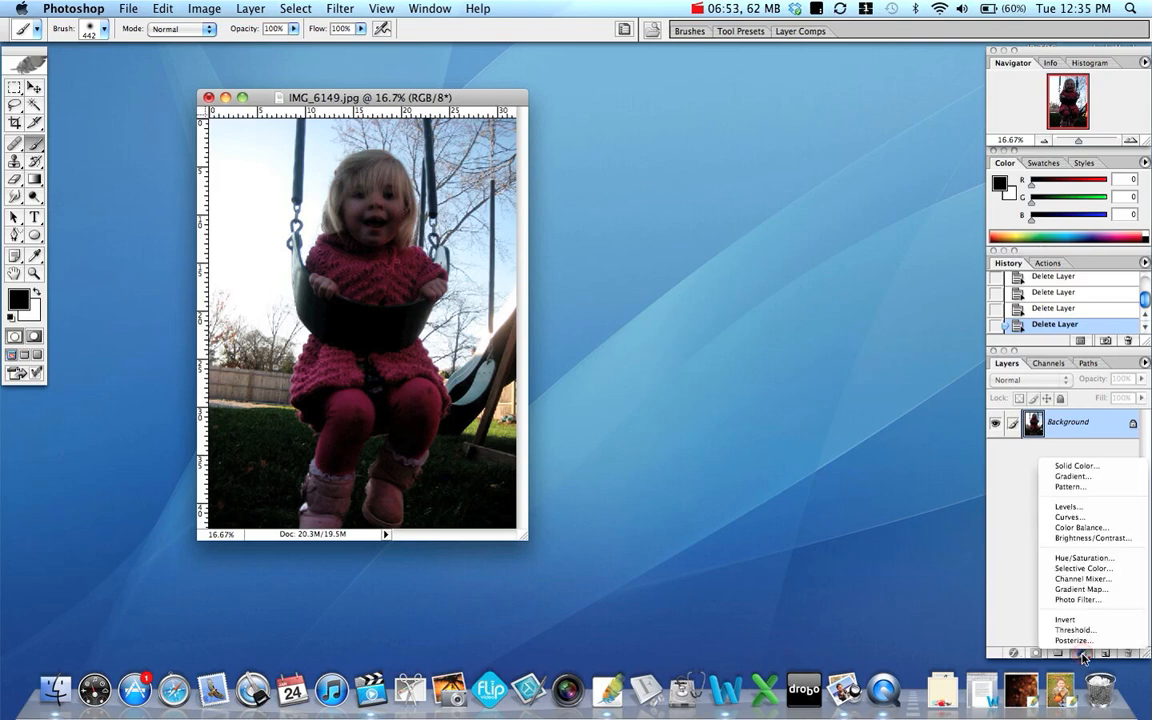
left_click(1072, 478)
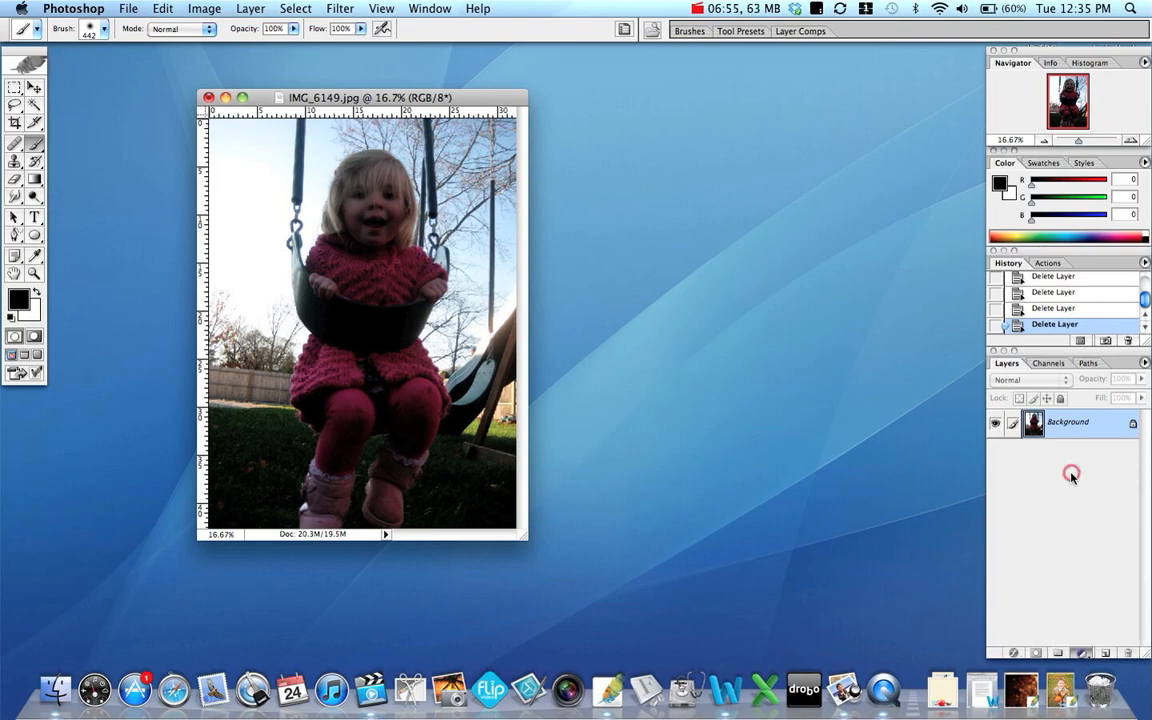
left_click(703, 137)
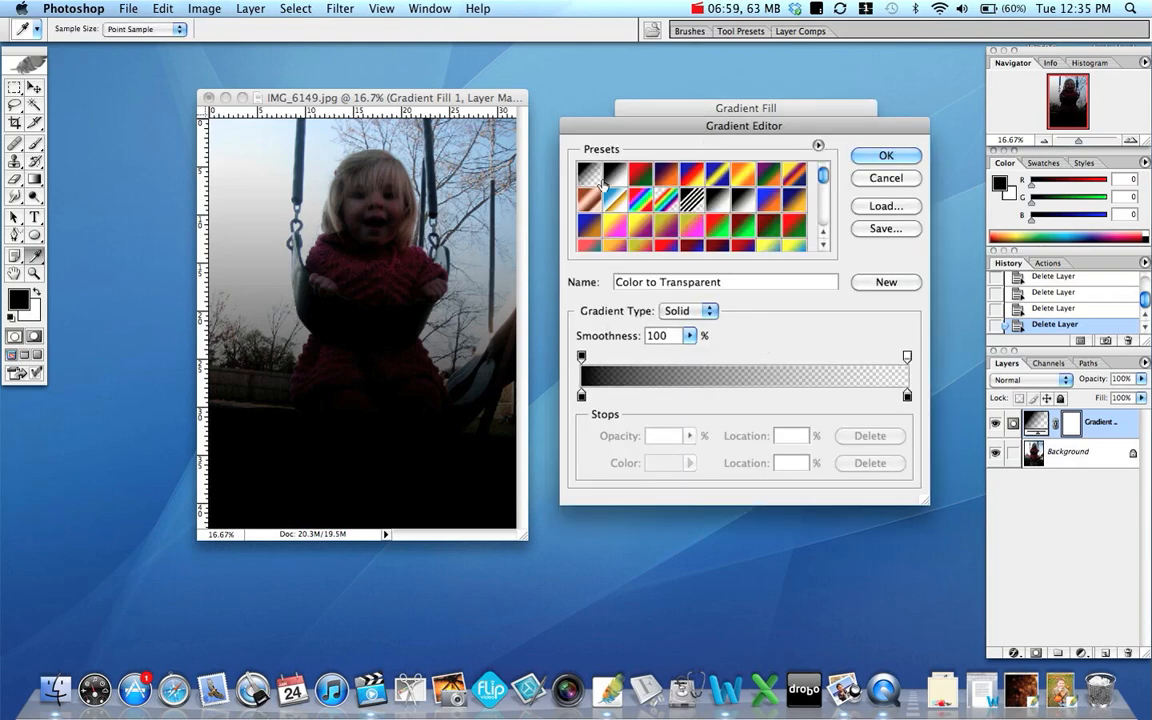
left_click(823, 245)
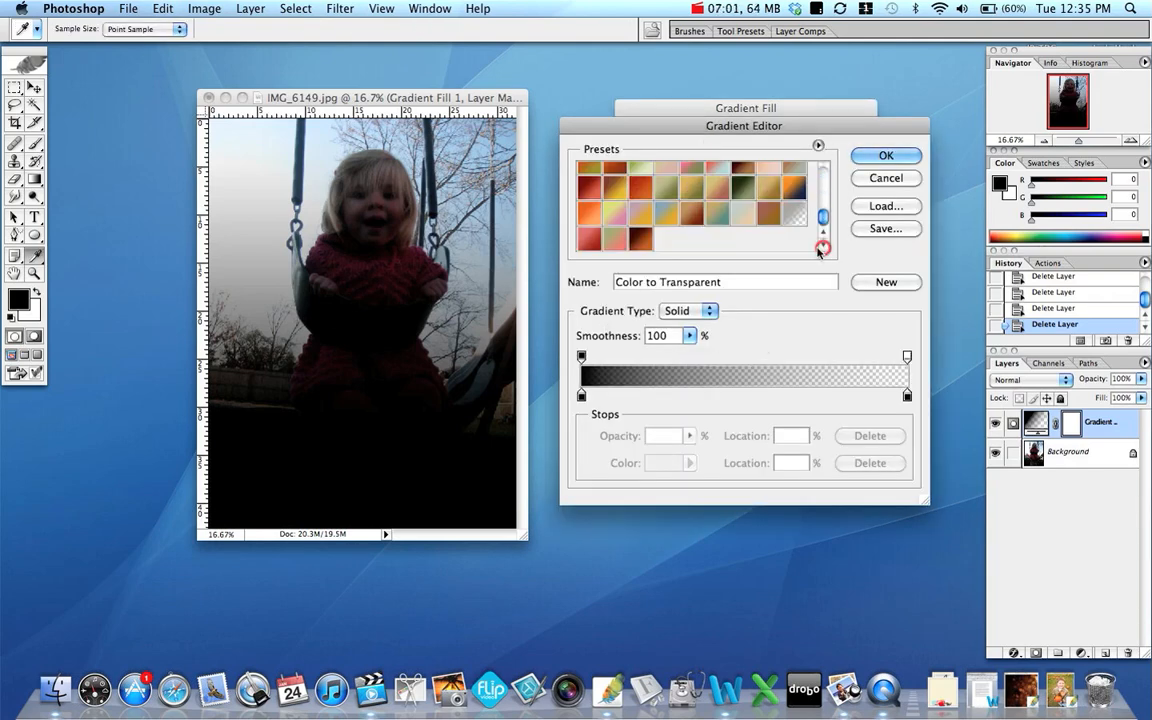
left_click(615, 238)
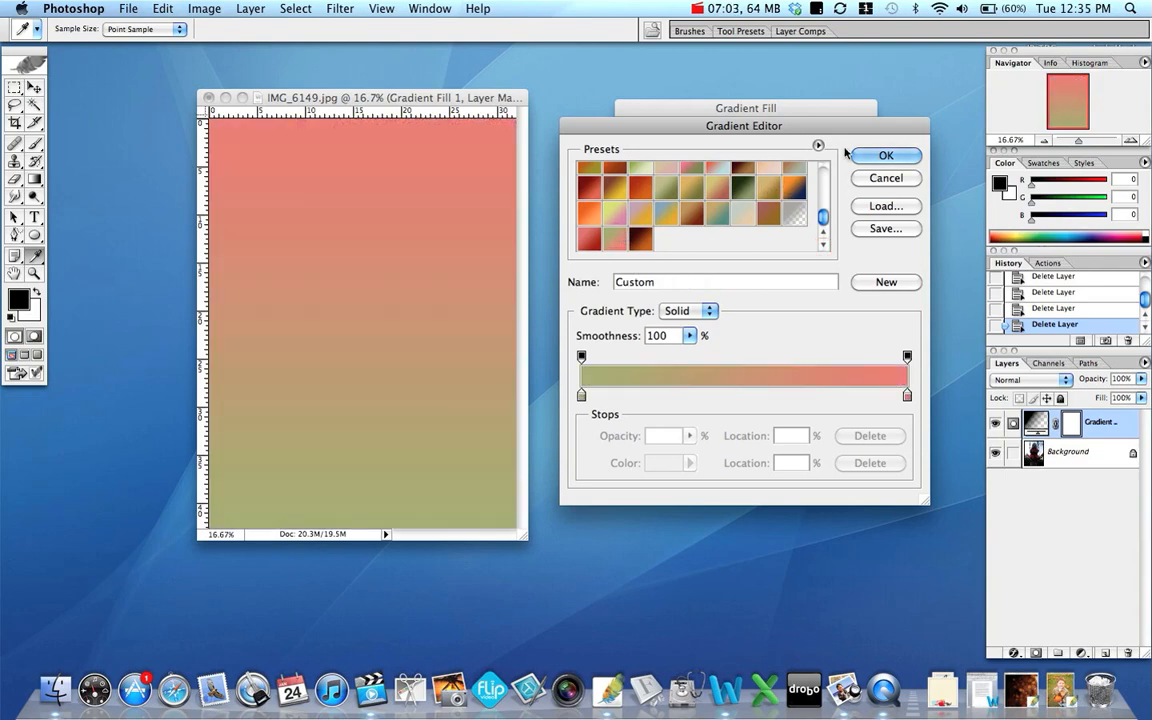
left_click(884, 156)
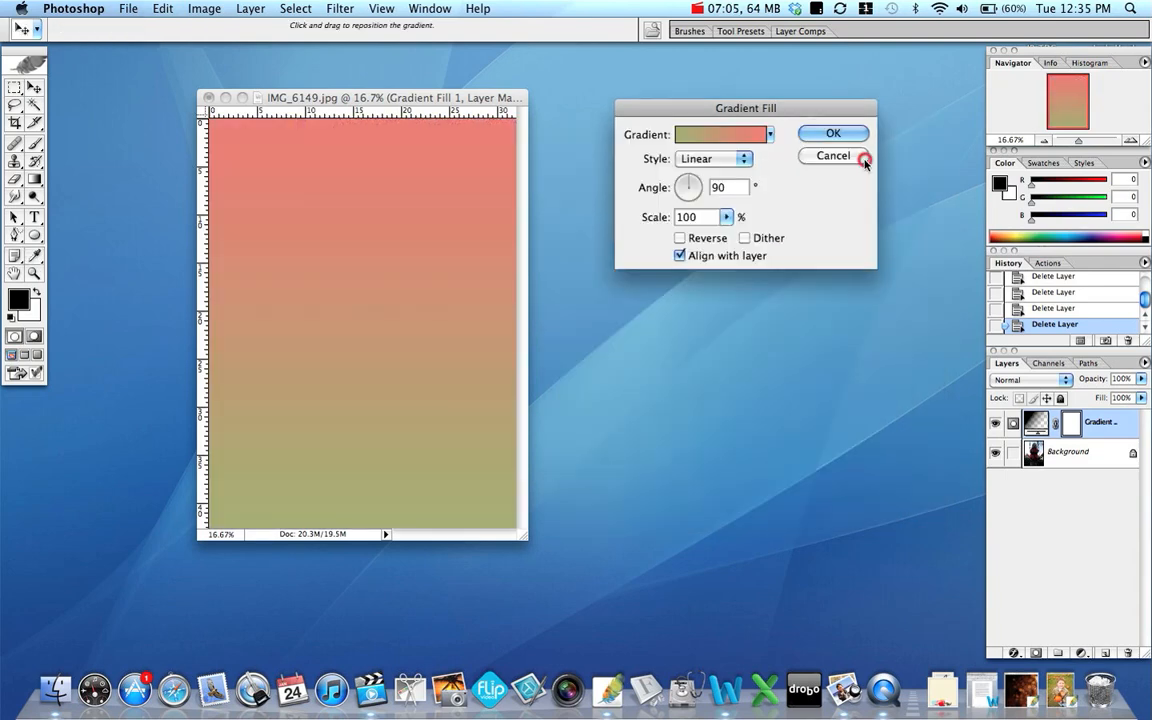
left_click(828, 134)
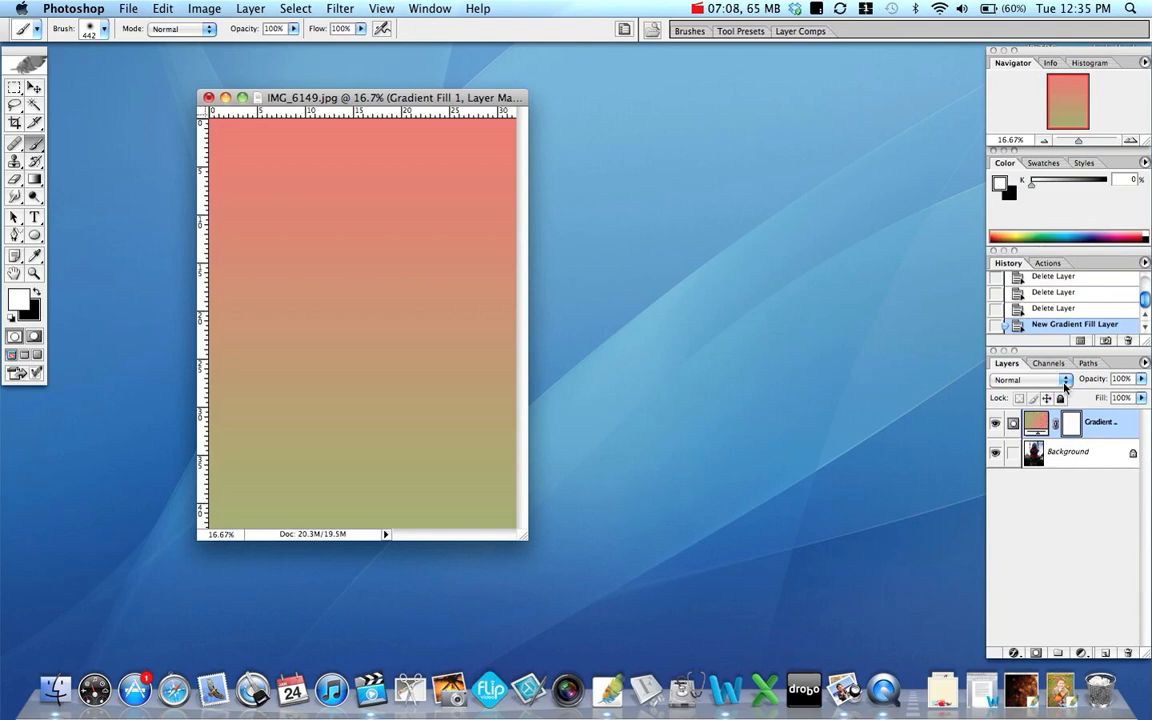
Step: Try the Soft Light blend mode on the gradient fill layer, then set it to Overlay
left_click(1065, 384)
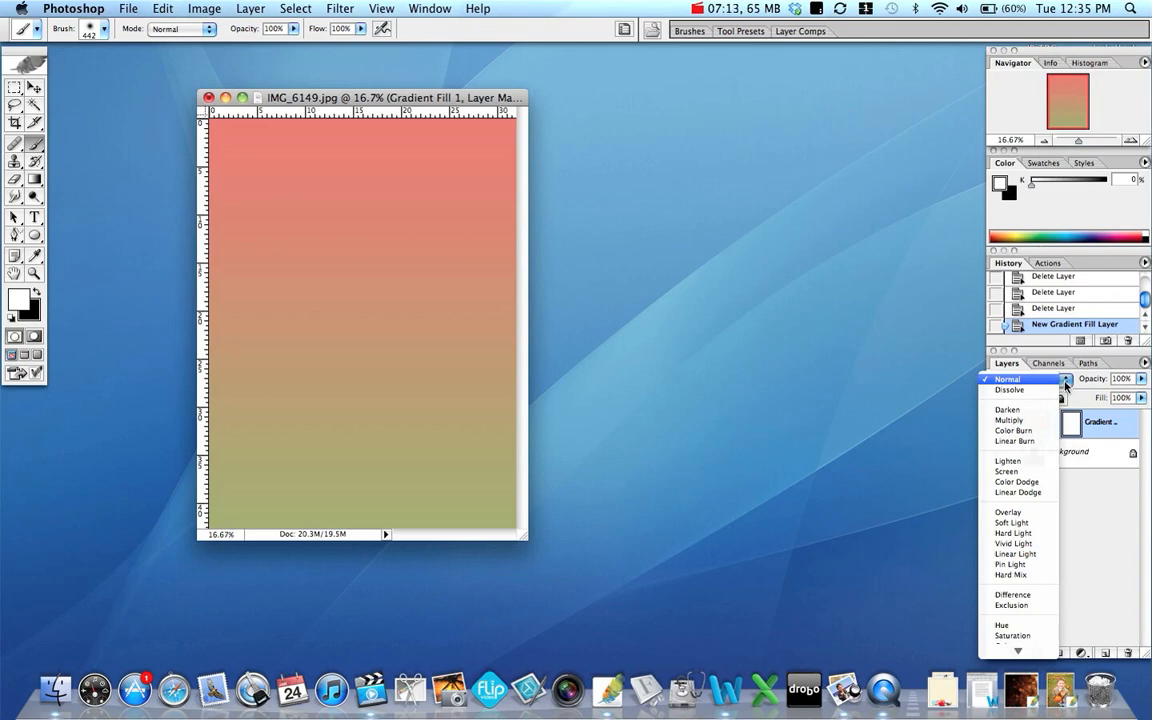
left_click(1008, 522)
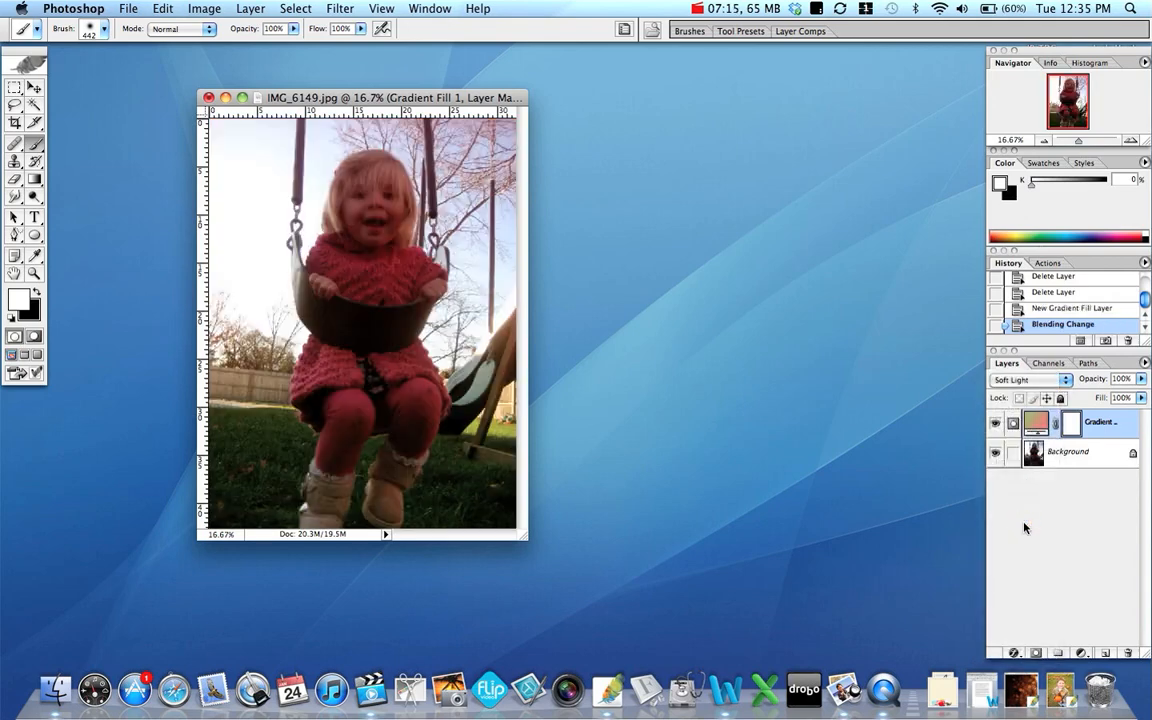
left_click(1040, 378)
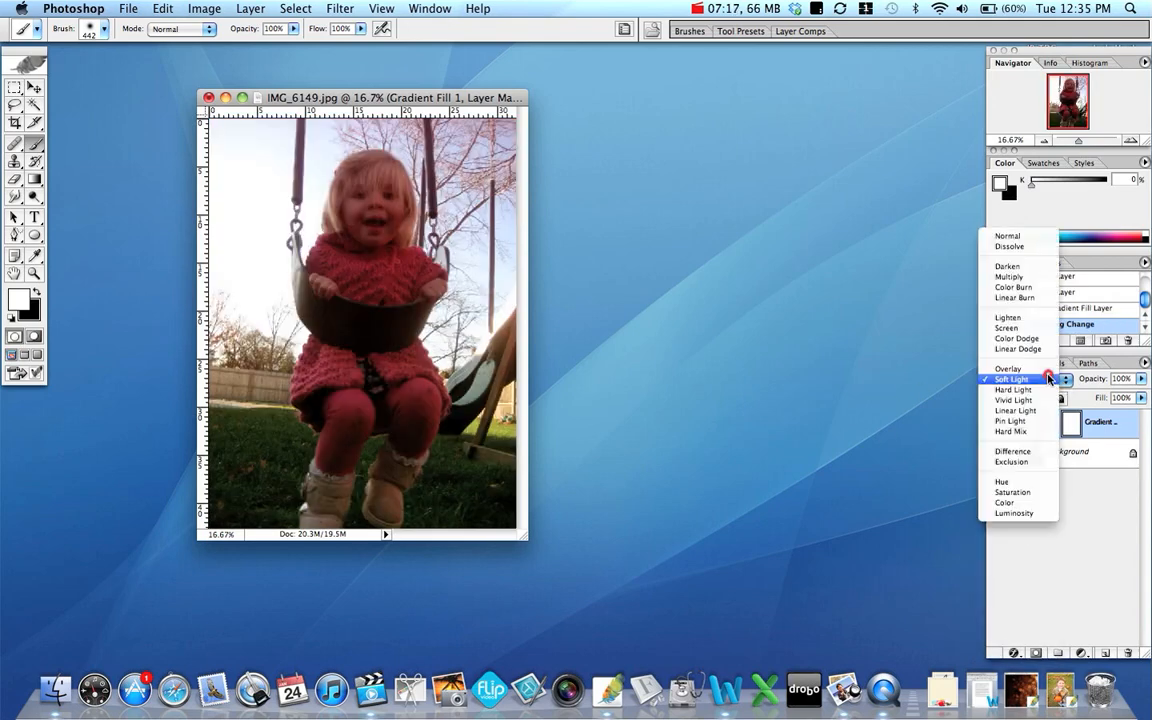
left_click(1030, 366)
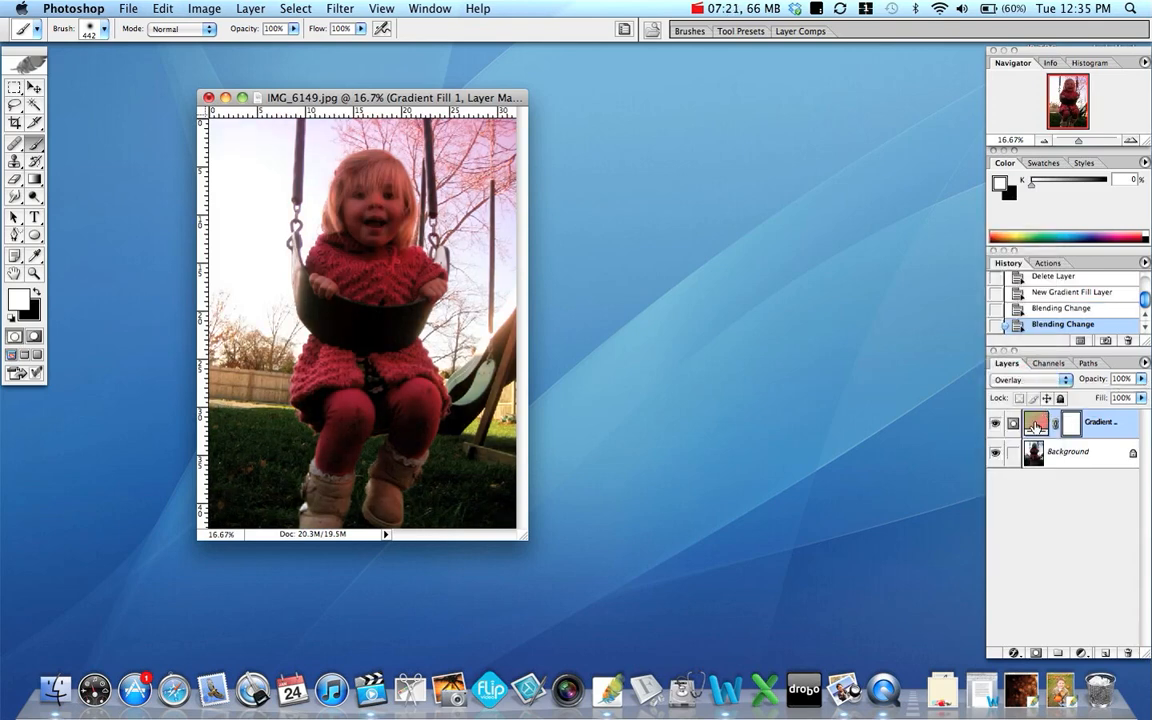
Step: Reopen the gradient fill layer's settings, compare the gradient in both directions and leave it reversed
left_click(1036, 426)
double_click(1036, 426)
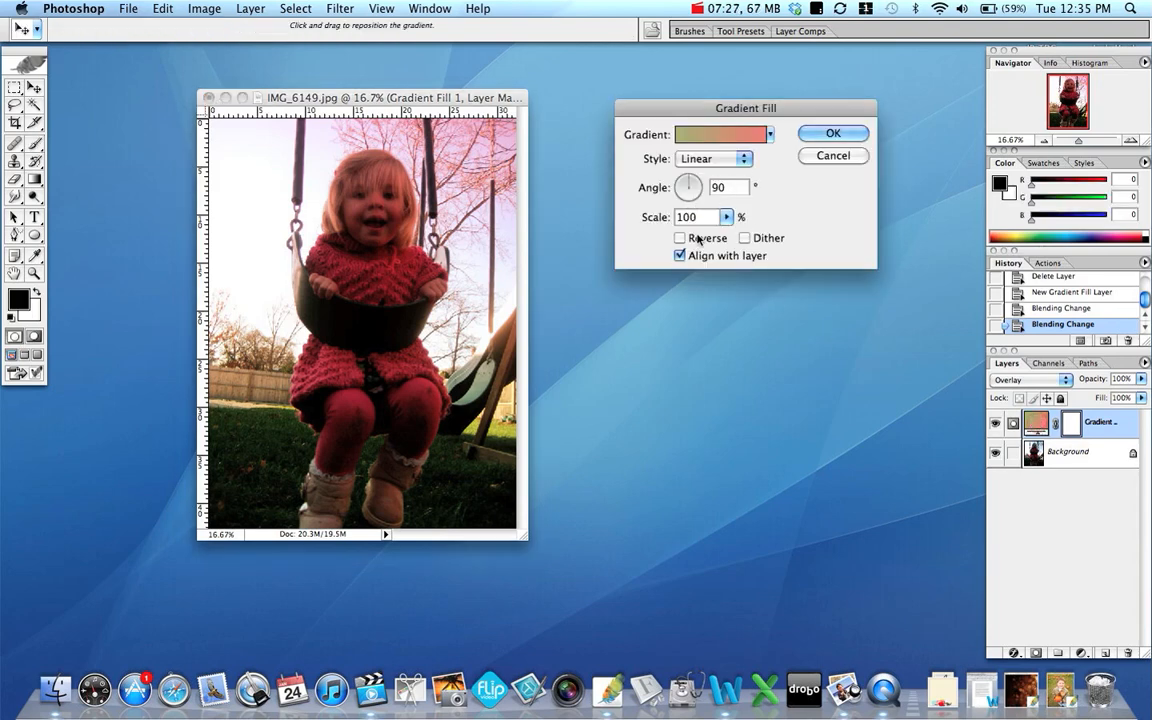
left_click(680, 238)
left_click(680, 238)
left_click(680, 238)
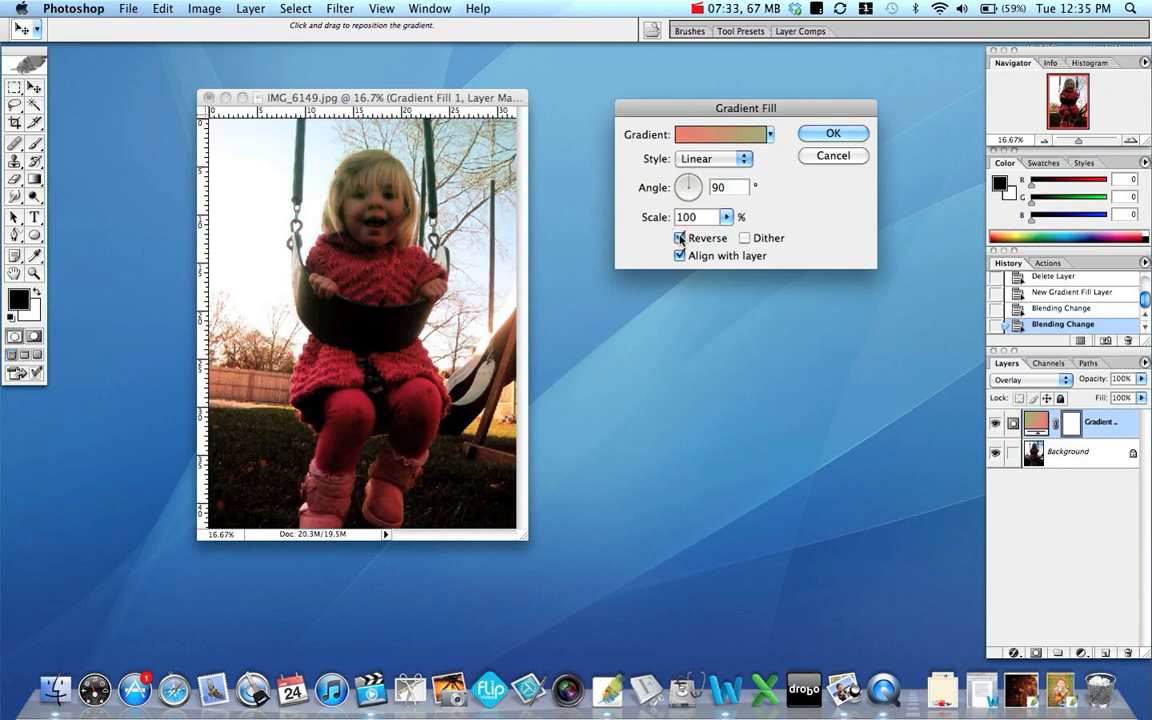
Step: Edit the gradient's green color stop, trying several lighter tints and choosing pale green DCDFC7
left_click(714, 135)
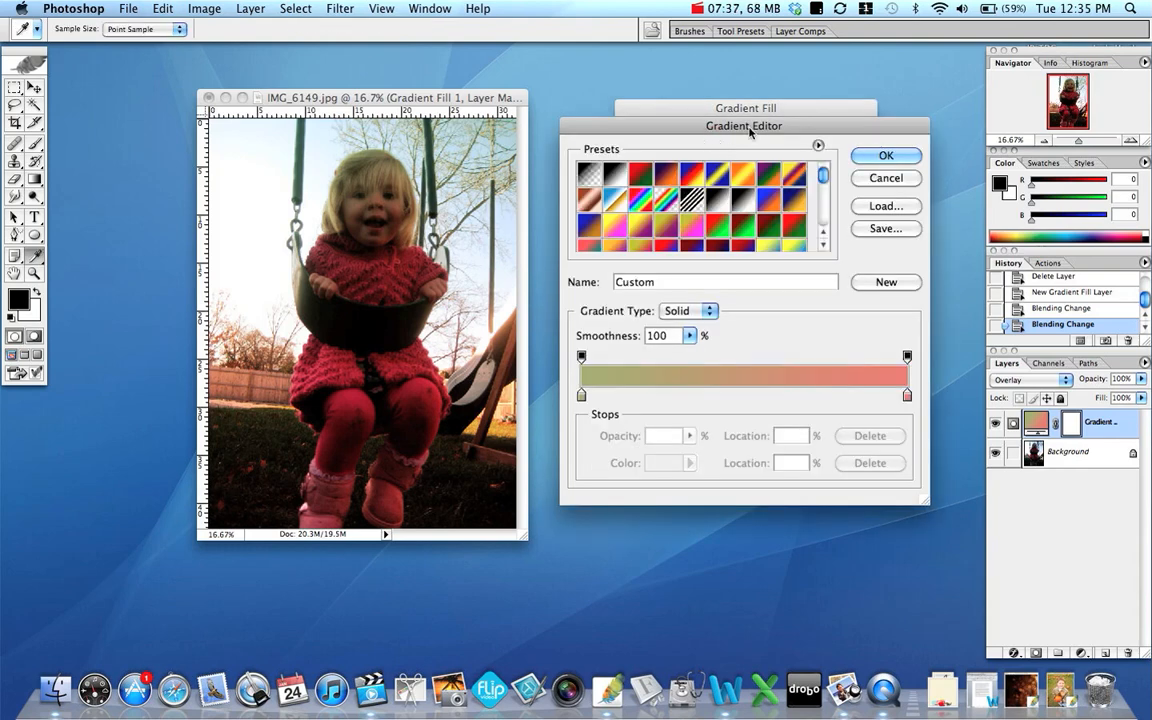
left_click(581, 396)
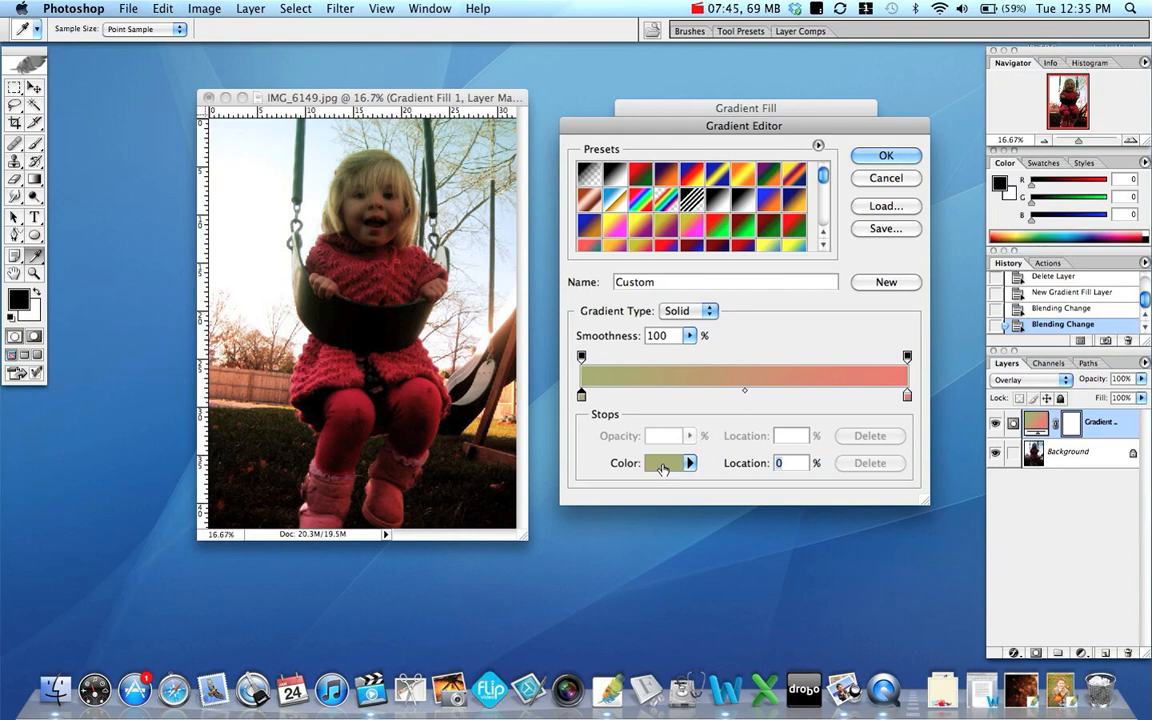
left_click(663, 466)
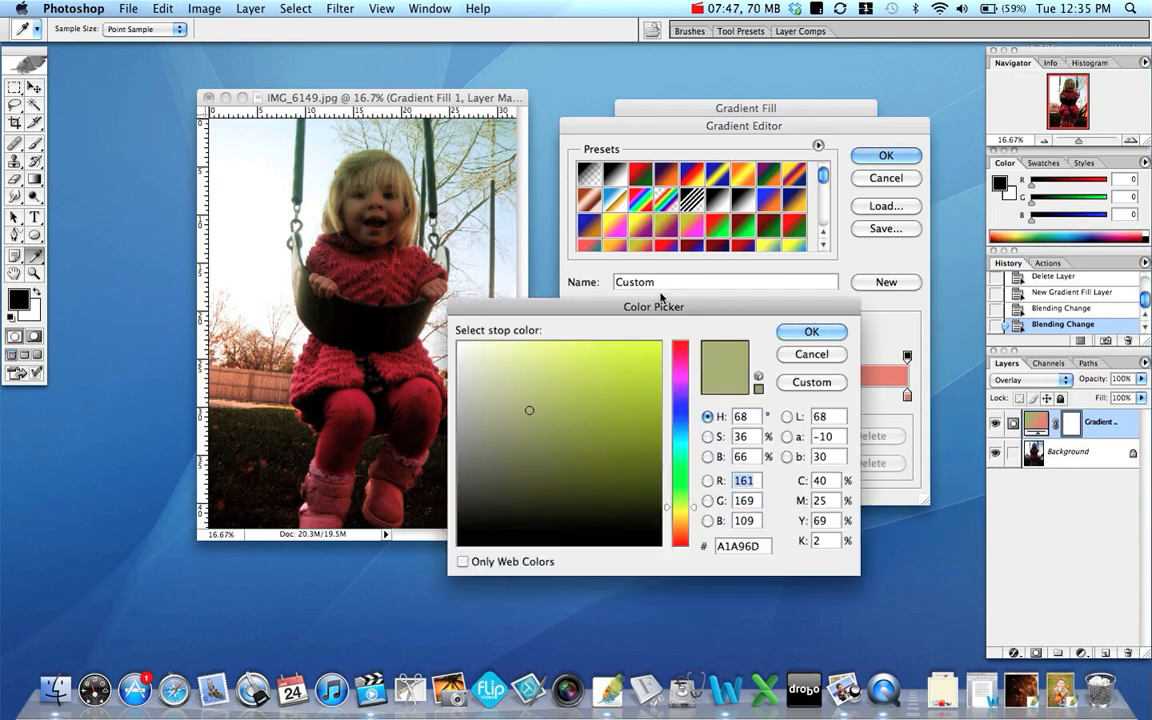
left_click_drag(675, 309, 763, 282)
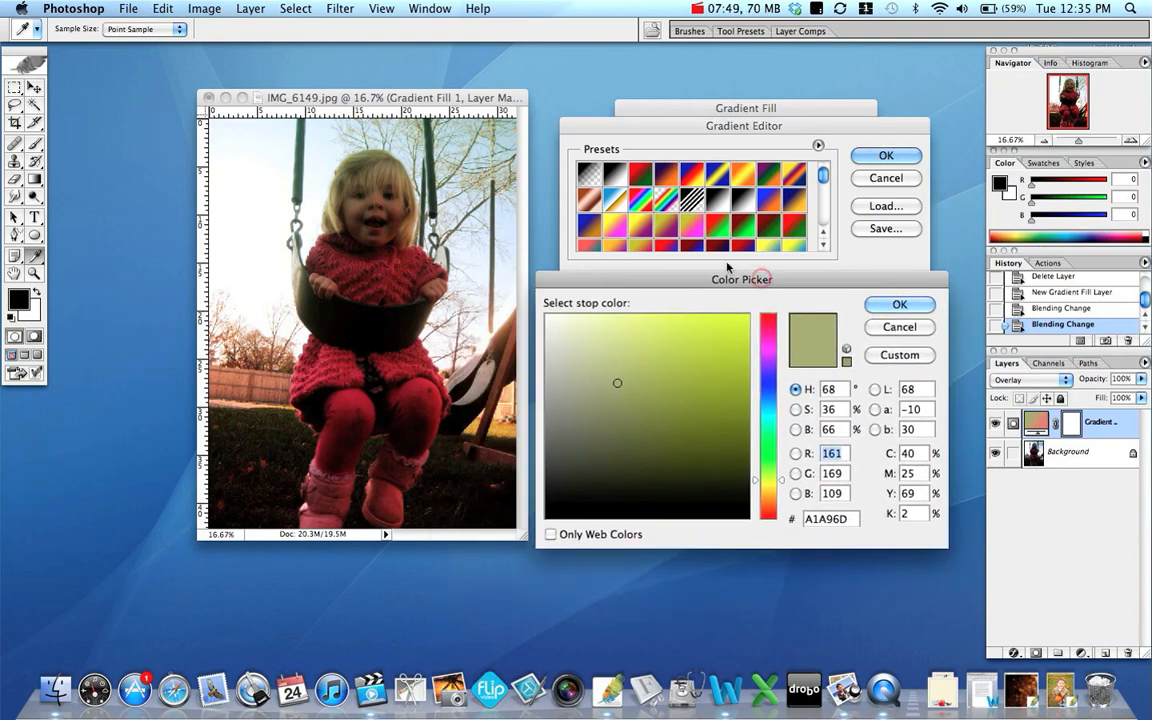
left_click(571, 345)
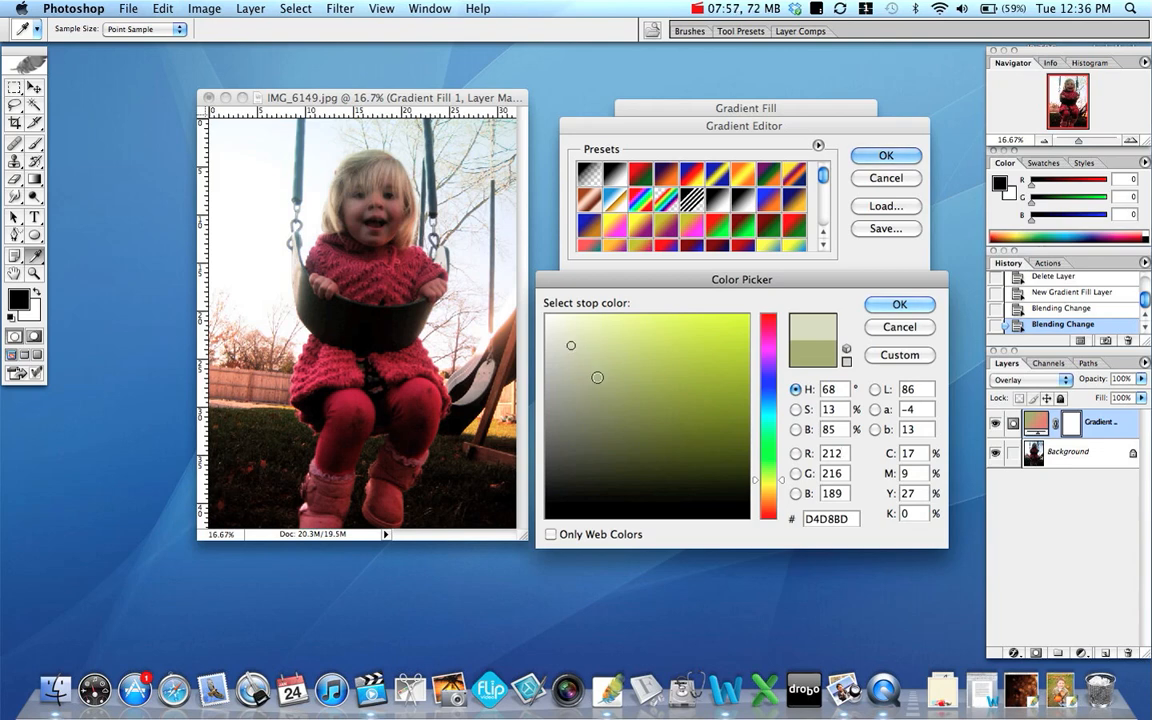
left_click(617, 383)
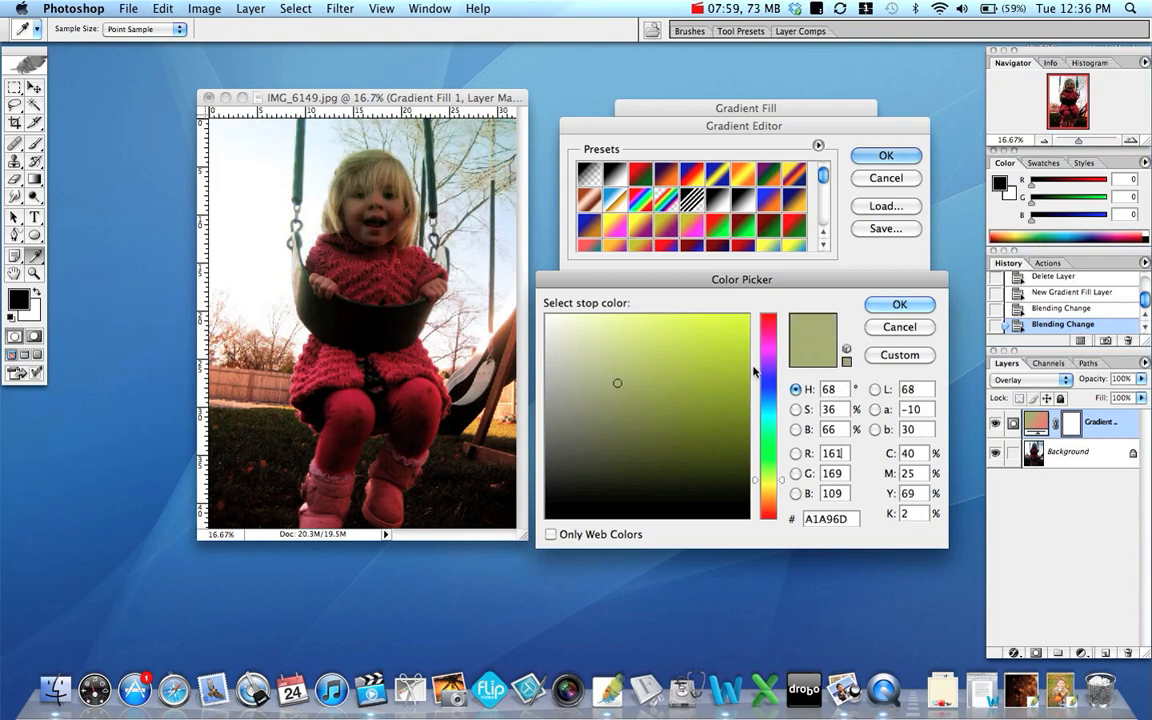
left_click(569, 349)
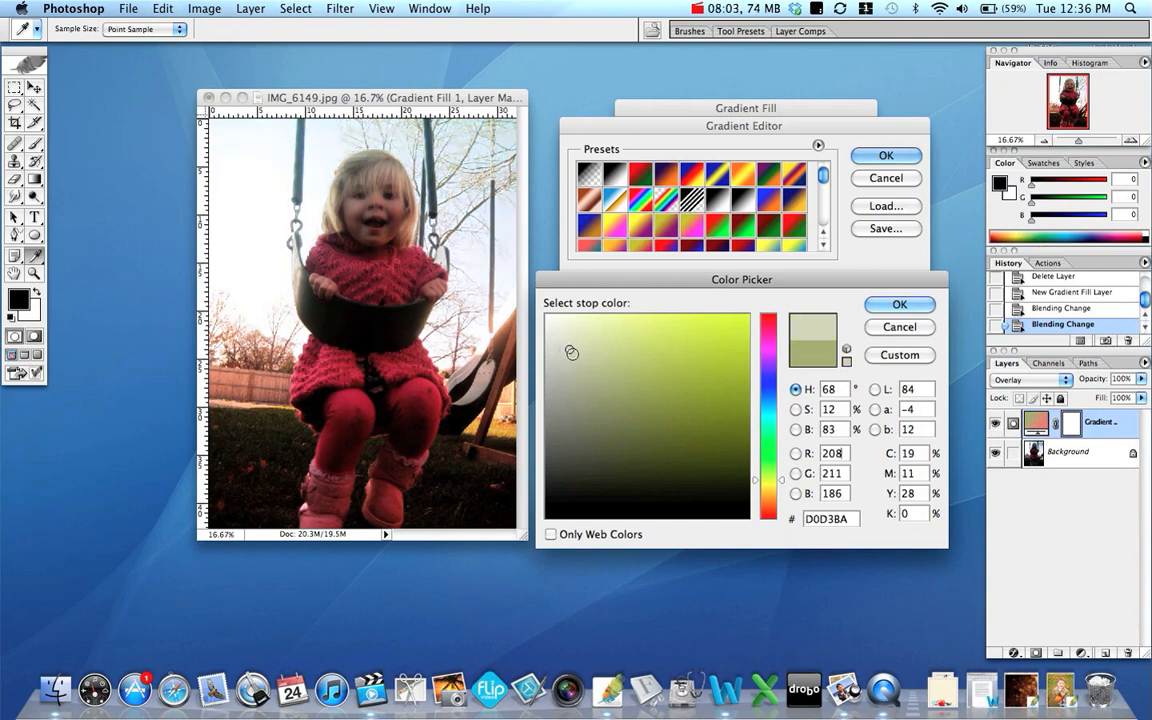
left_click(574, 361)
left_click(568, 353)
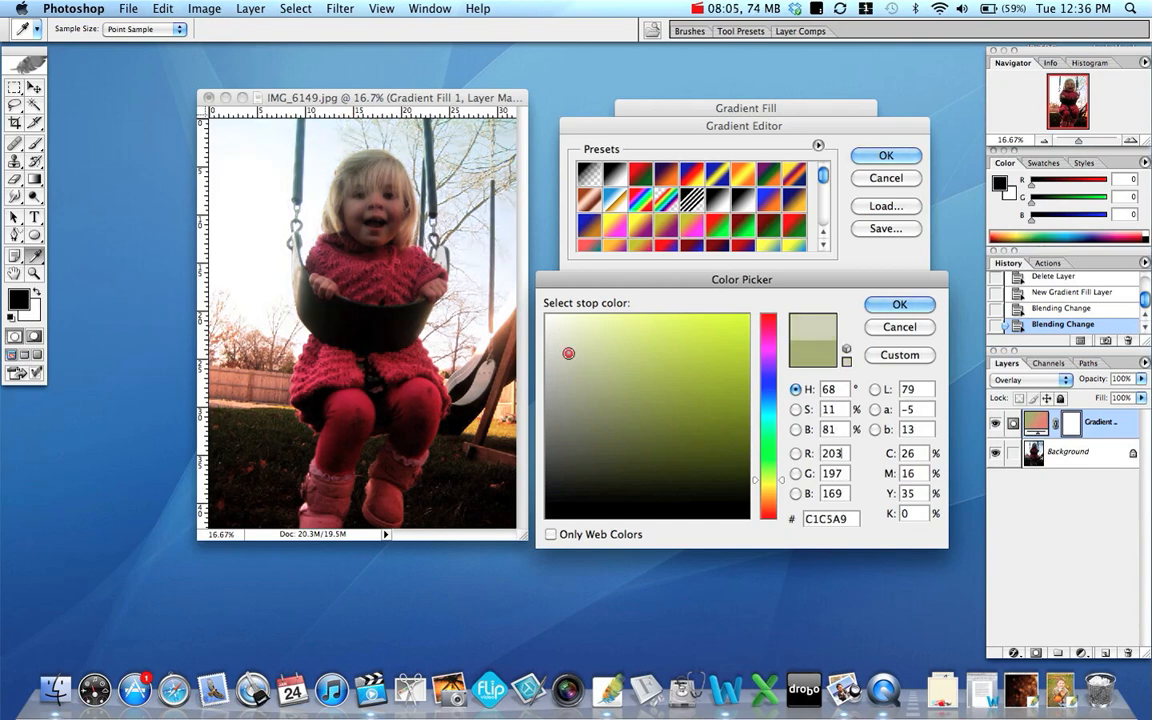
left_click(560, 344)
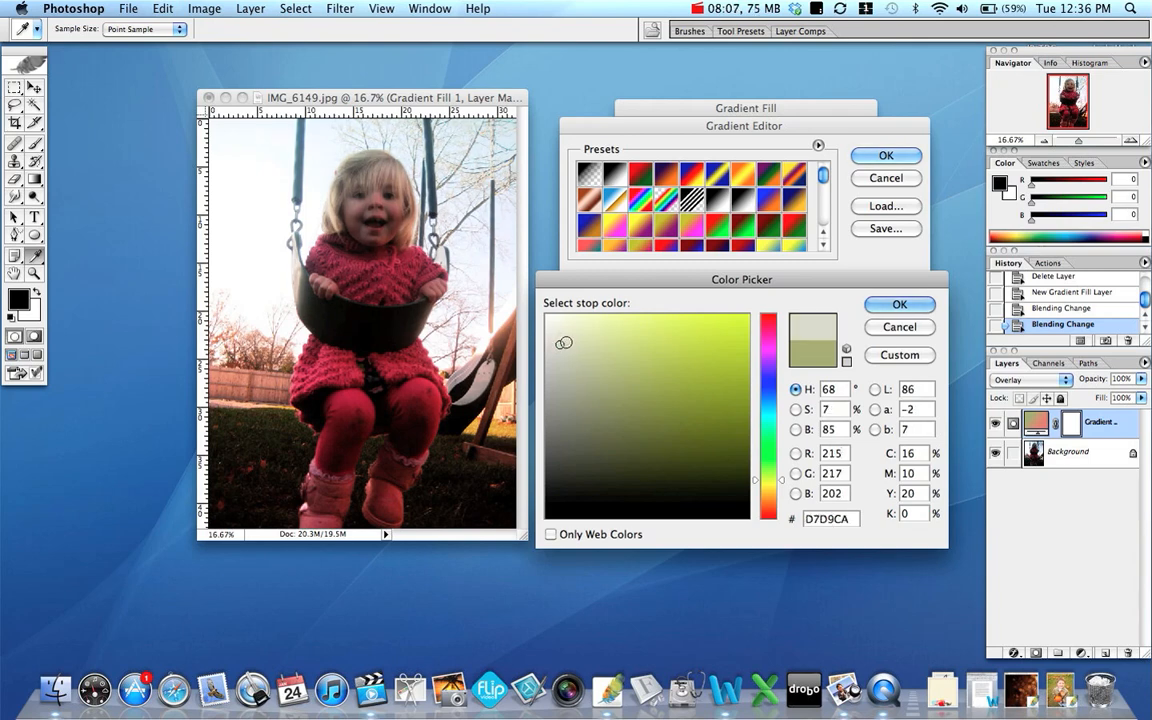
left_click(567, 340)
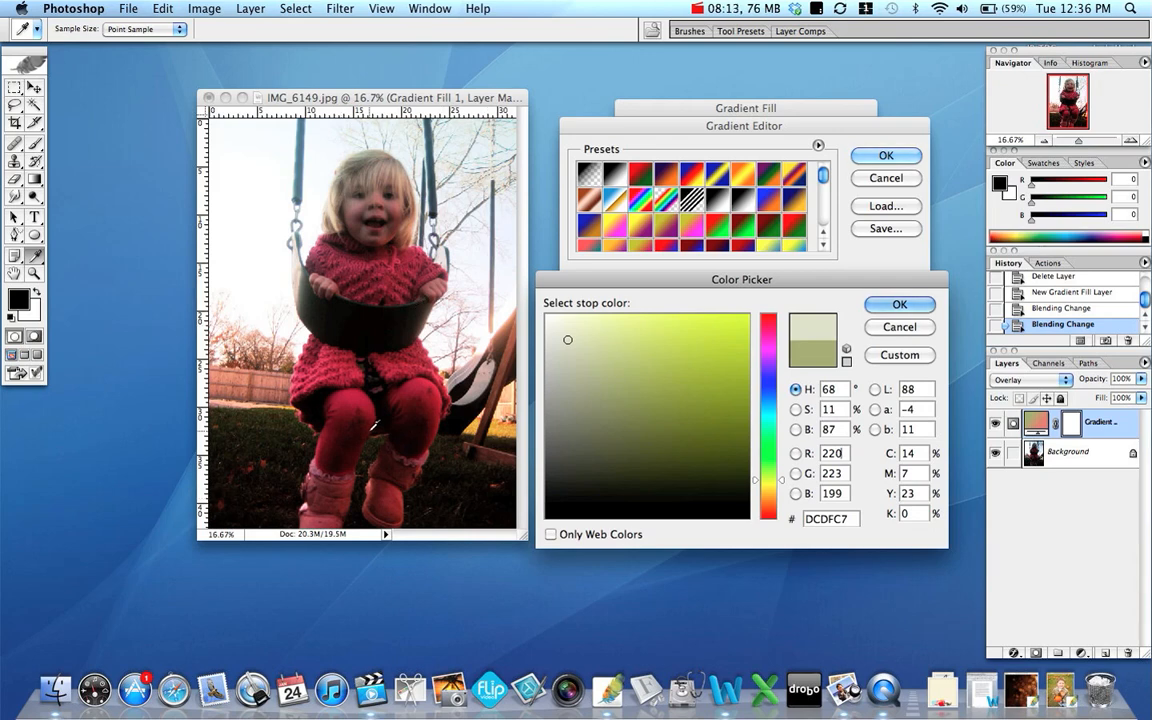
Step: Apply the edited gradient and compare the photo with the gradient fill layer hidden and shown
left_click(897, 306)
left_click(882, 156)
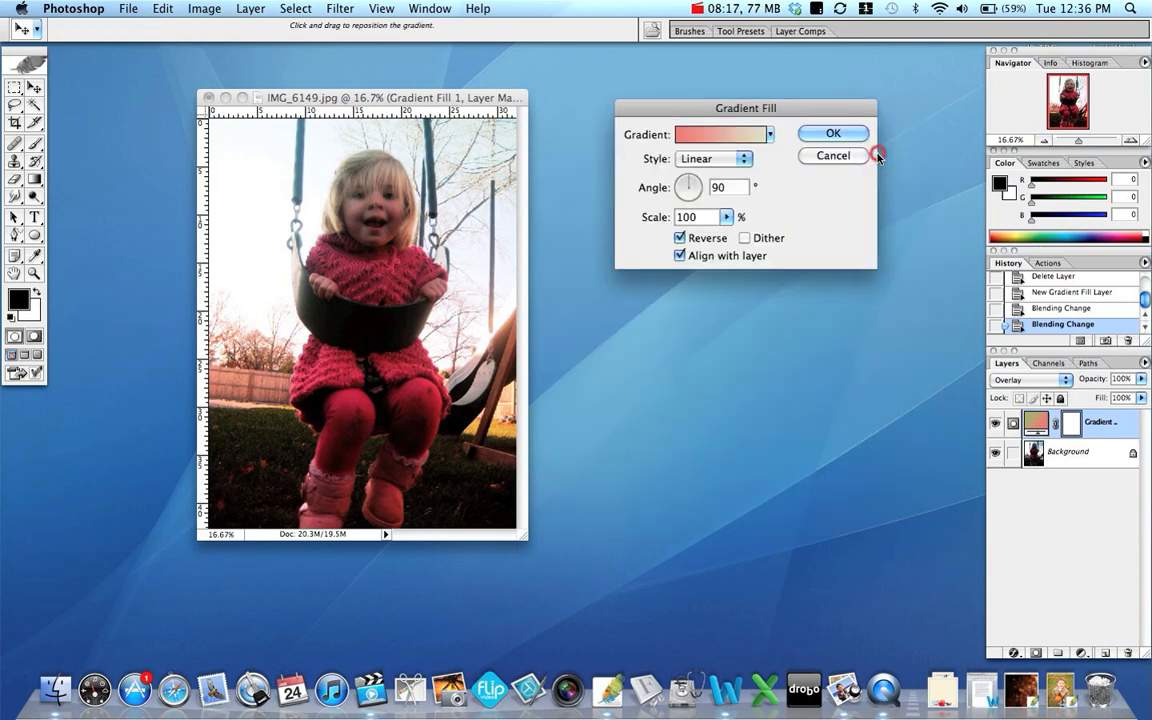
left_click(846, 135)
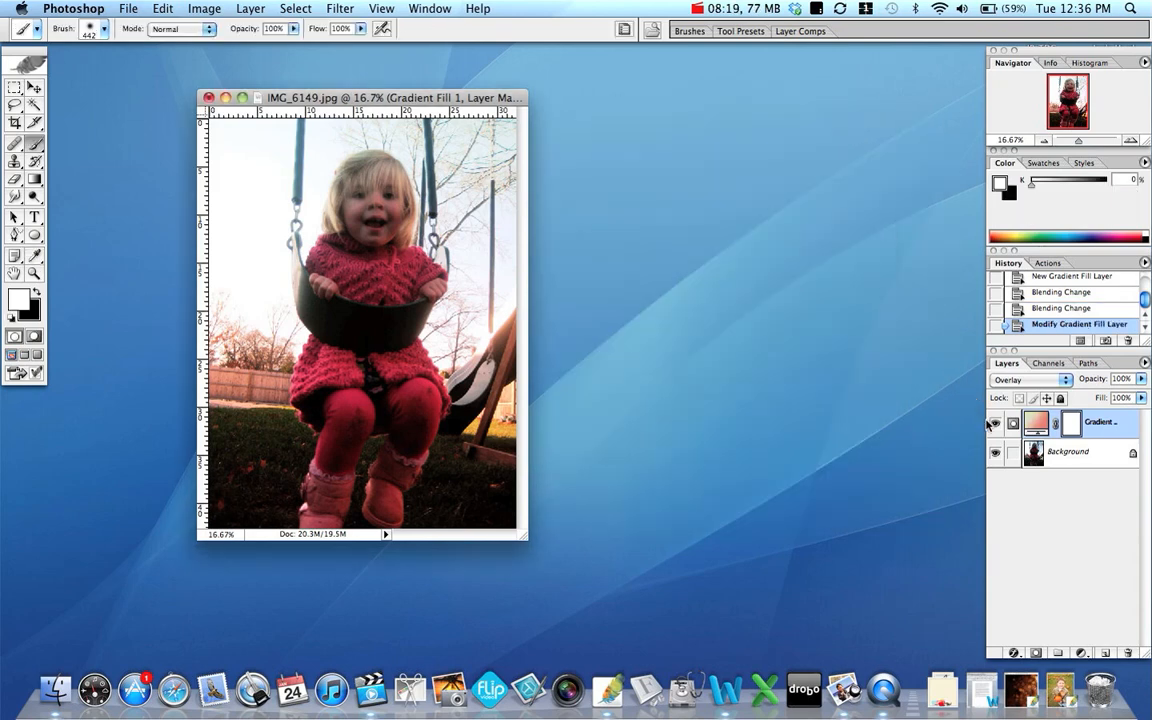
left_click(996, 424)
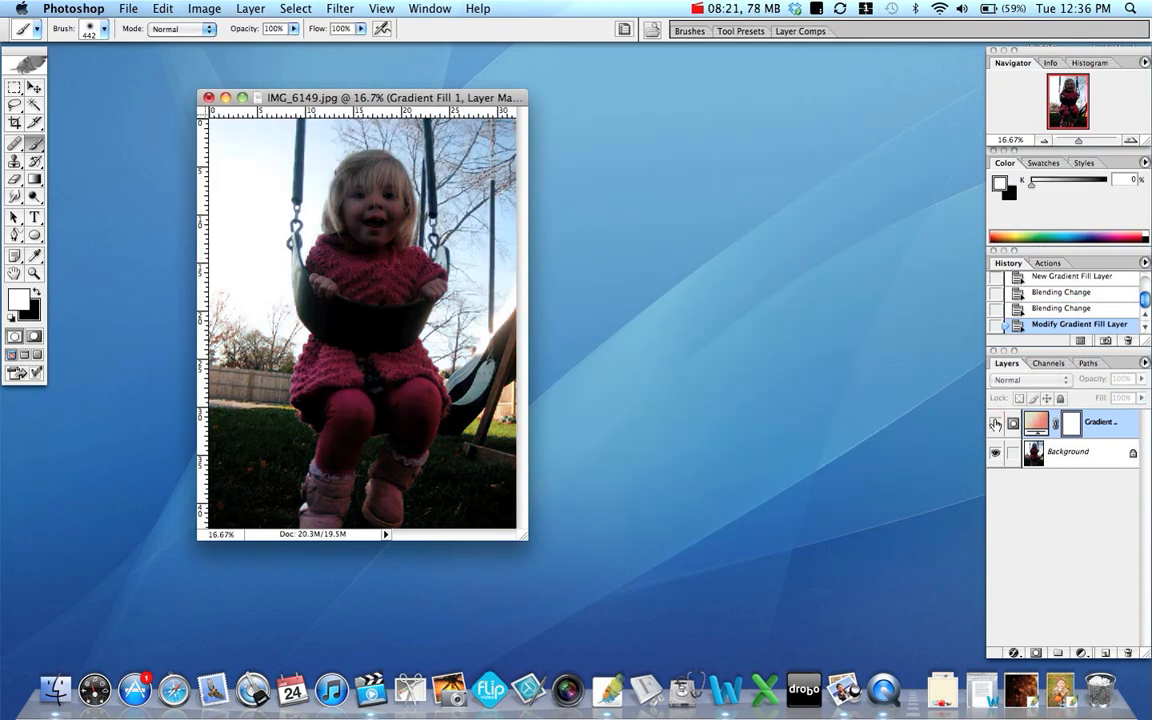
left_click(996, 424)
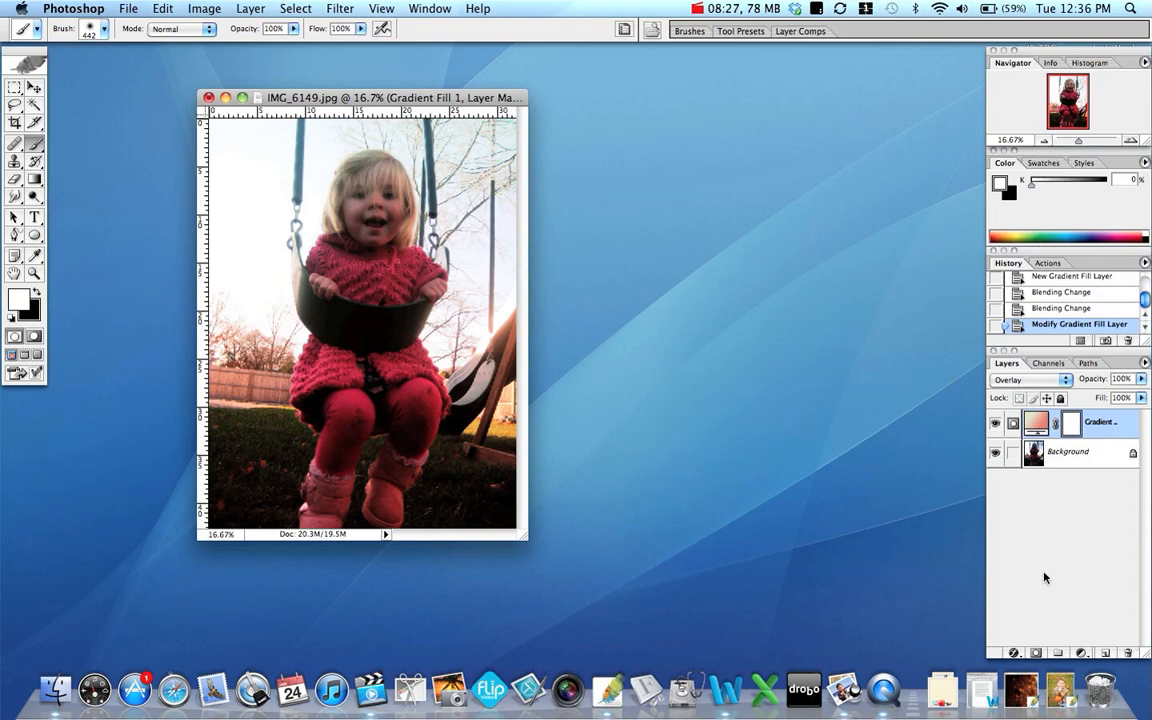
Step: Add a second gradient fill layer using the custom pink-to-dark-red preset with Linear style at 90°
left_click(1076, 653)
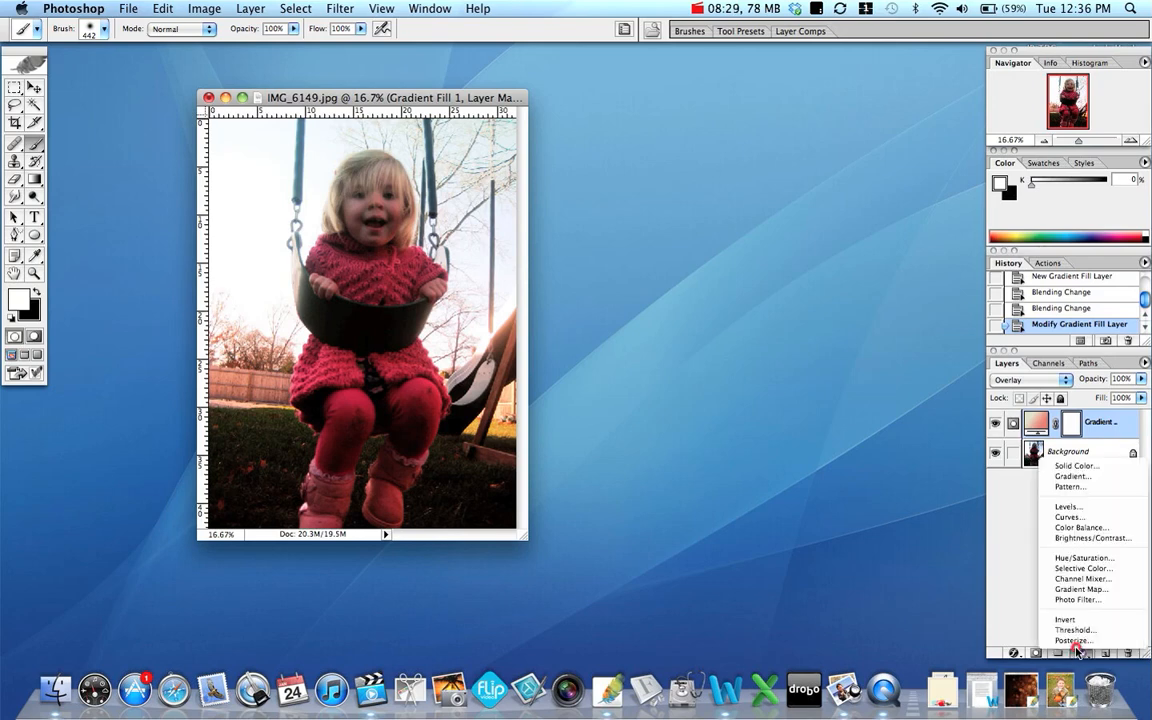
left_click(1075, 481)
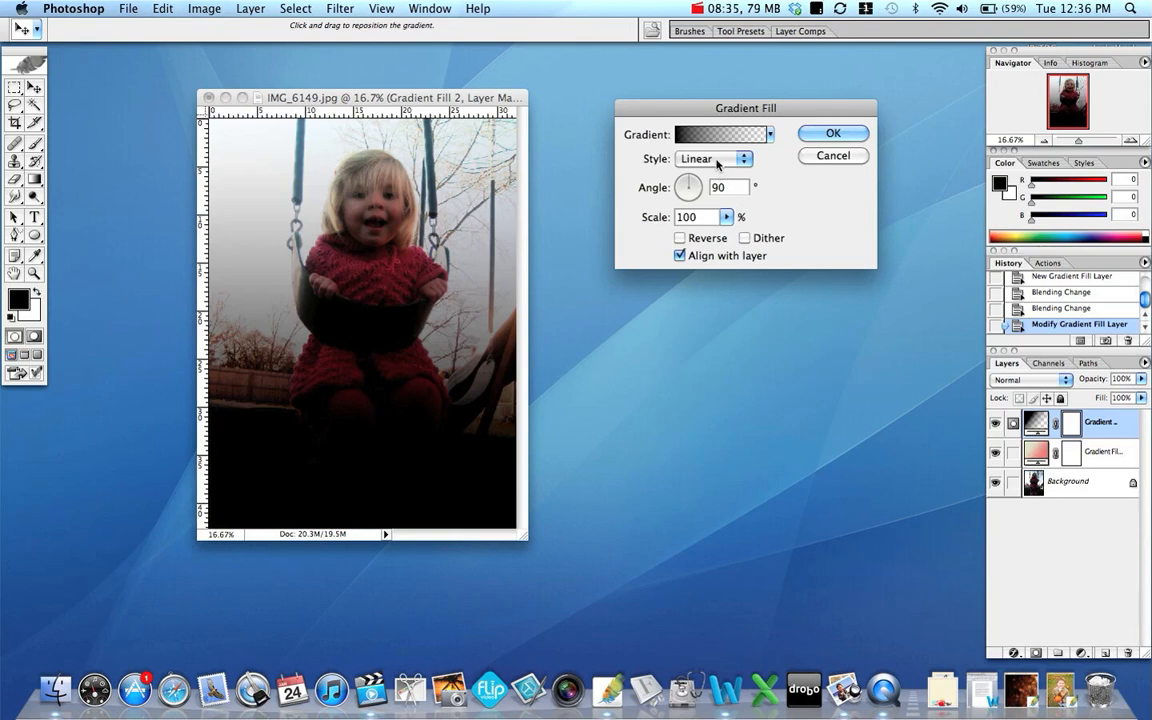
left_click(706, 136)
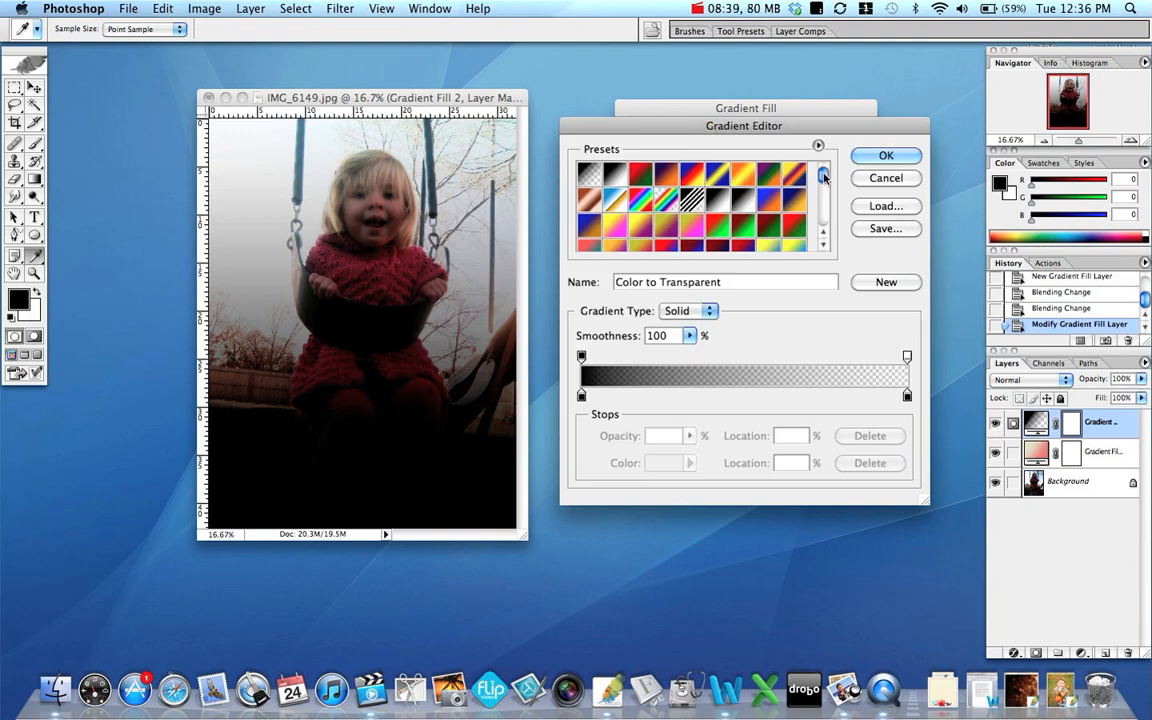
left_click_drag(822, 176, 822, 216)
left_click(588, 243)
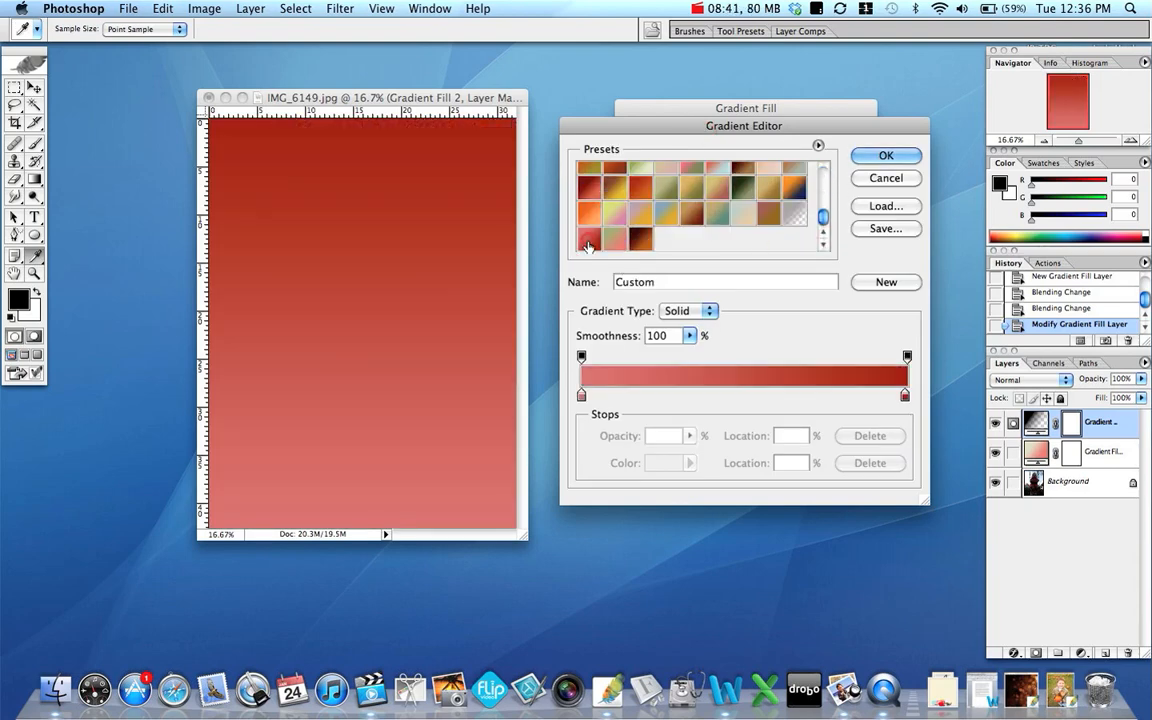
left_click(880, 155)
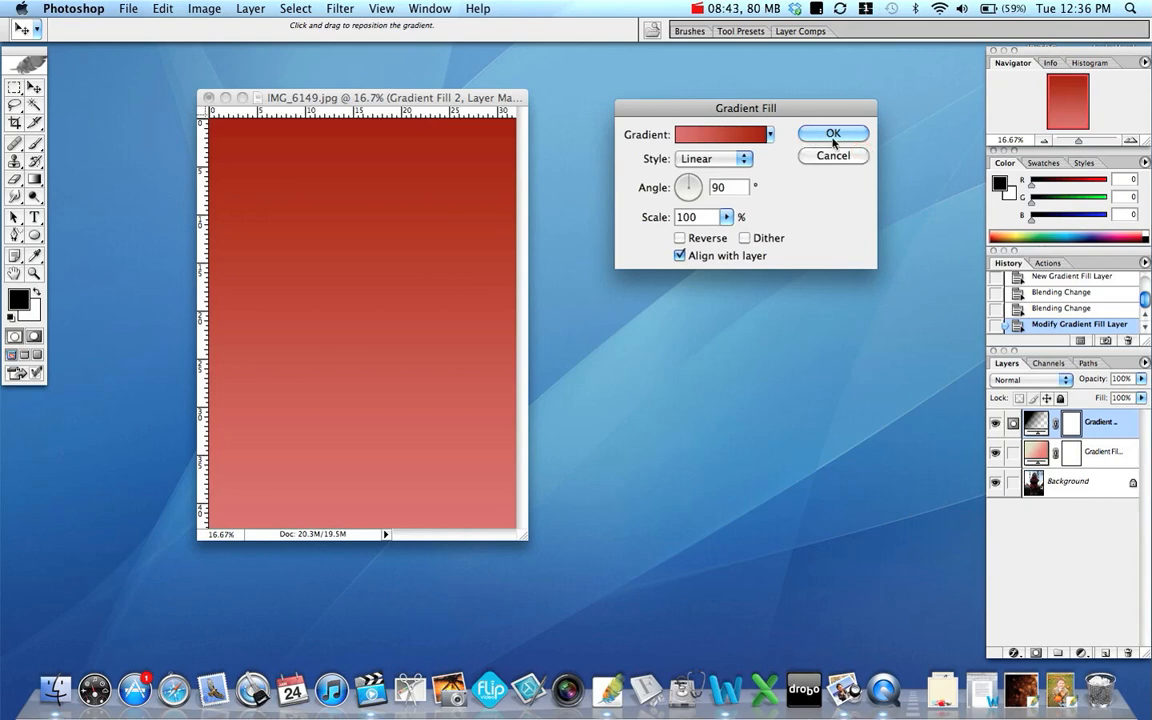
left_click(833, 134)
key("b")
key("x")
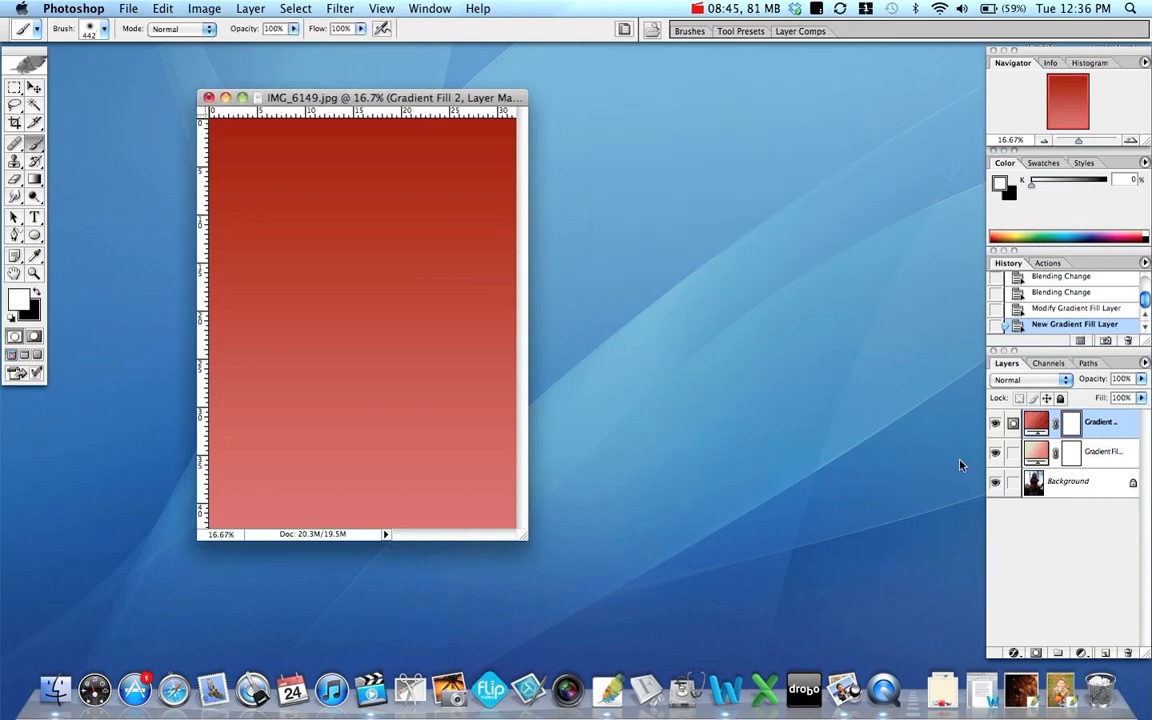
Step: Set the second gradient fill layer's blend mode to Screen
left_click(1068, 380)
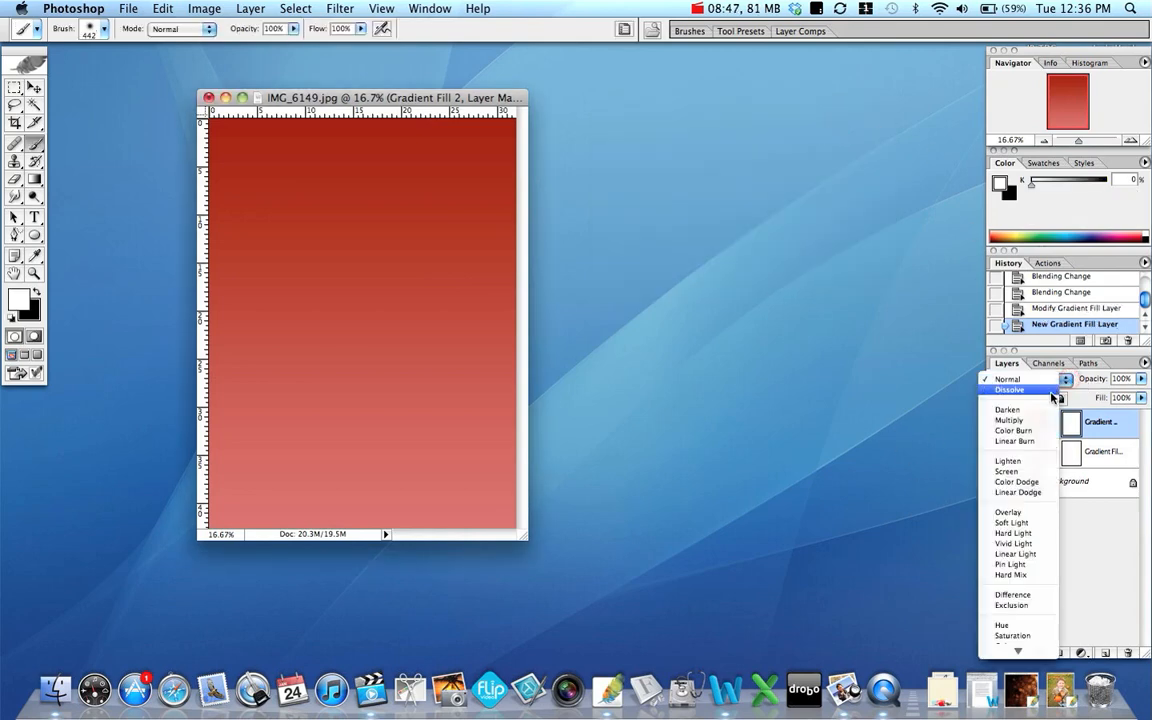
left_click(1012, 471)
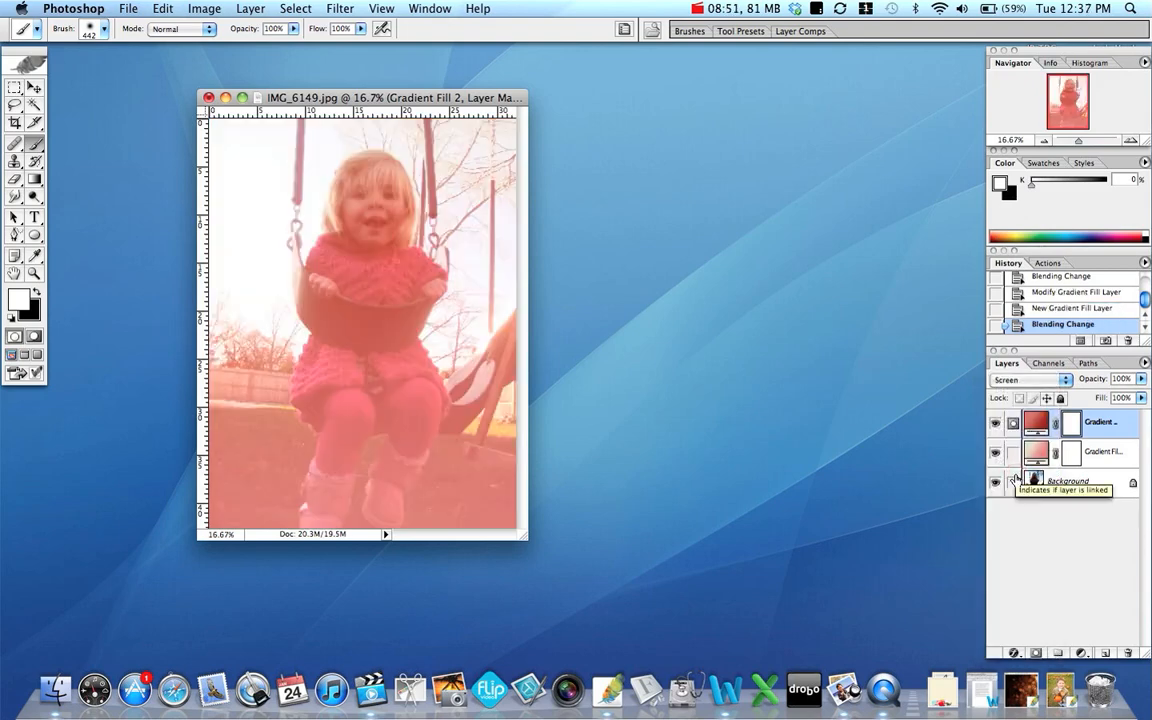
Step: Lower the second gradient fill layer's opacity to 57% and test its gradient with the Reverse option on and off
left_click(1141, 381)
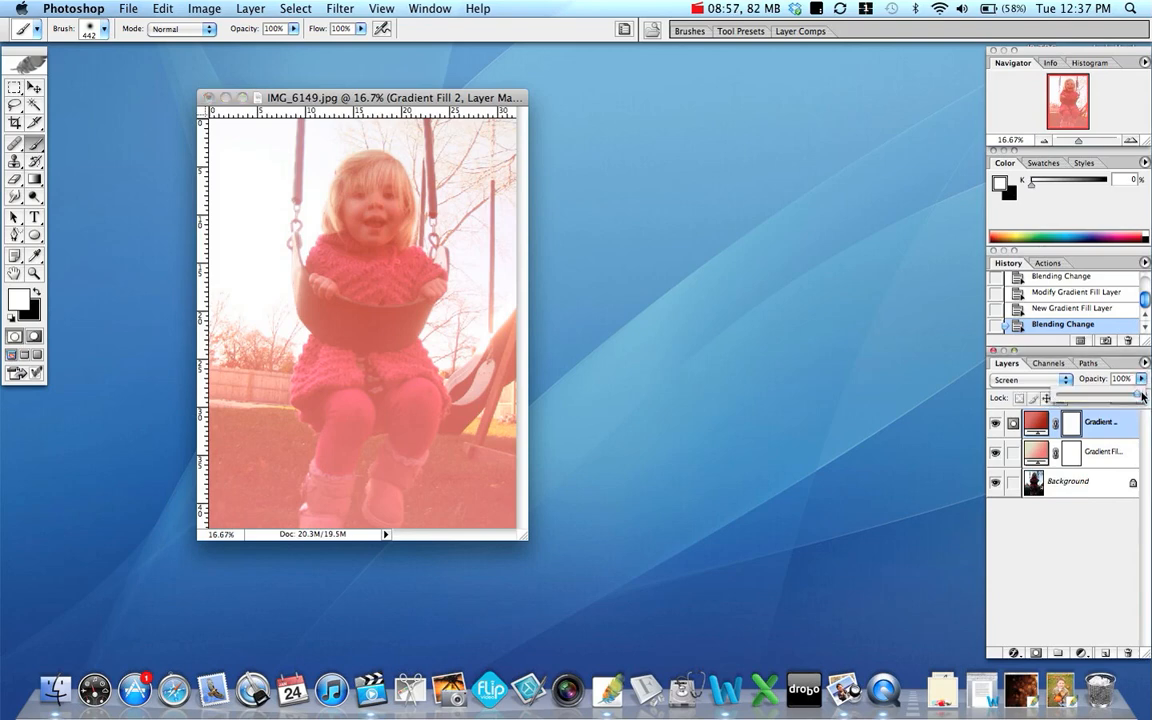
left_click_drag(1138, 399, 1104, 405)
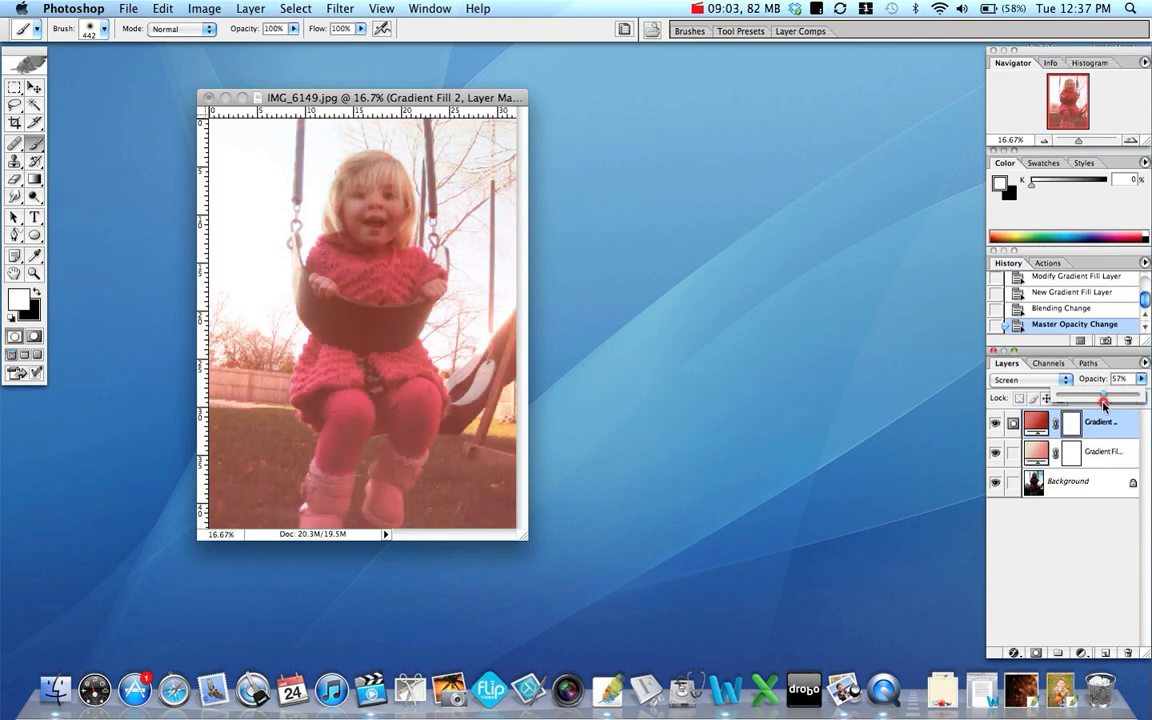
double_click(1036, 423)
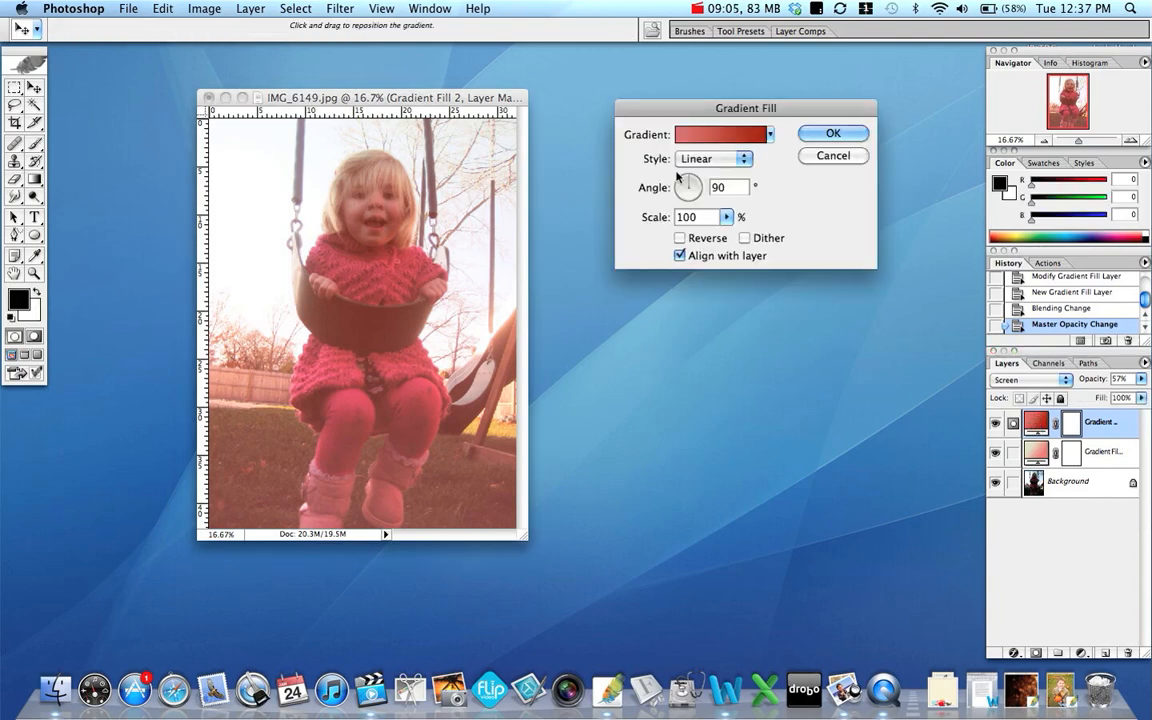
left_click(680, 238)
left_click(680, 238)
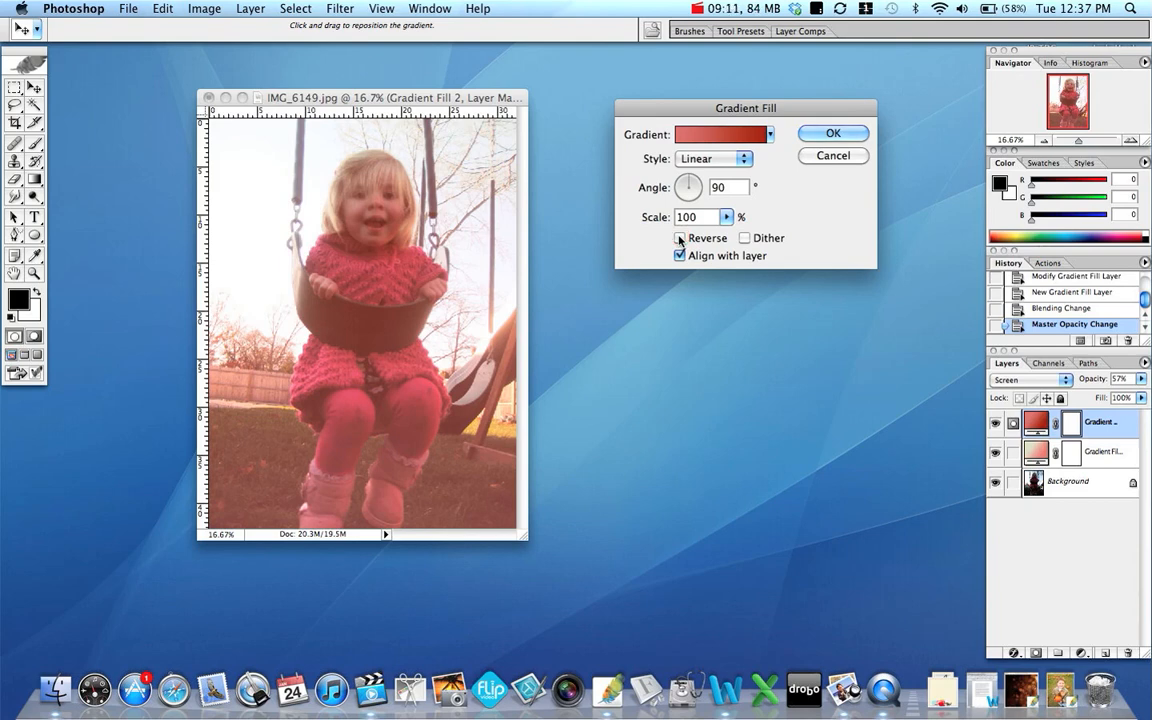
left_click(680, 238)
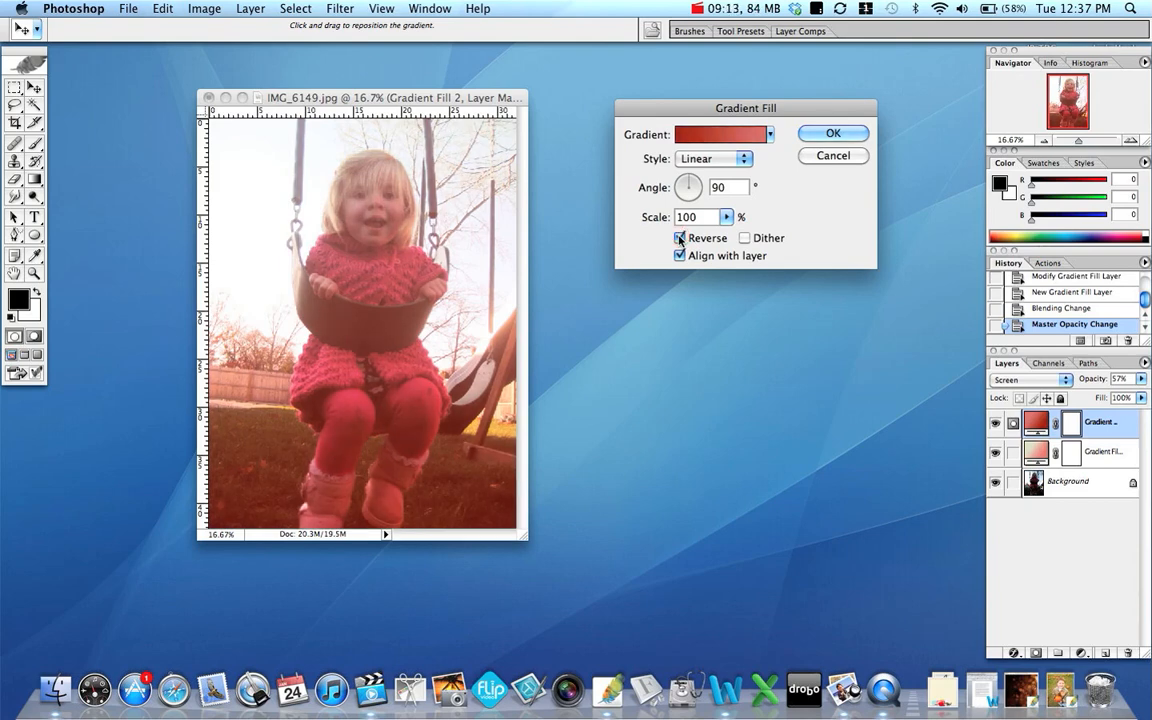
left_click(680, 238)
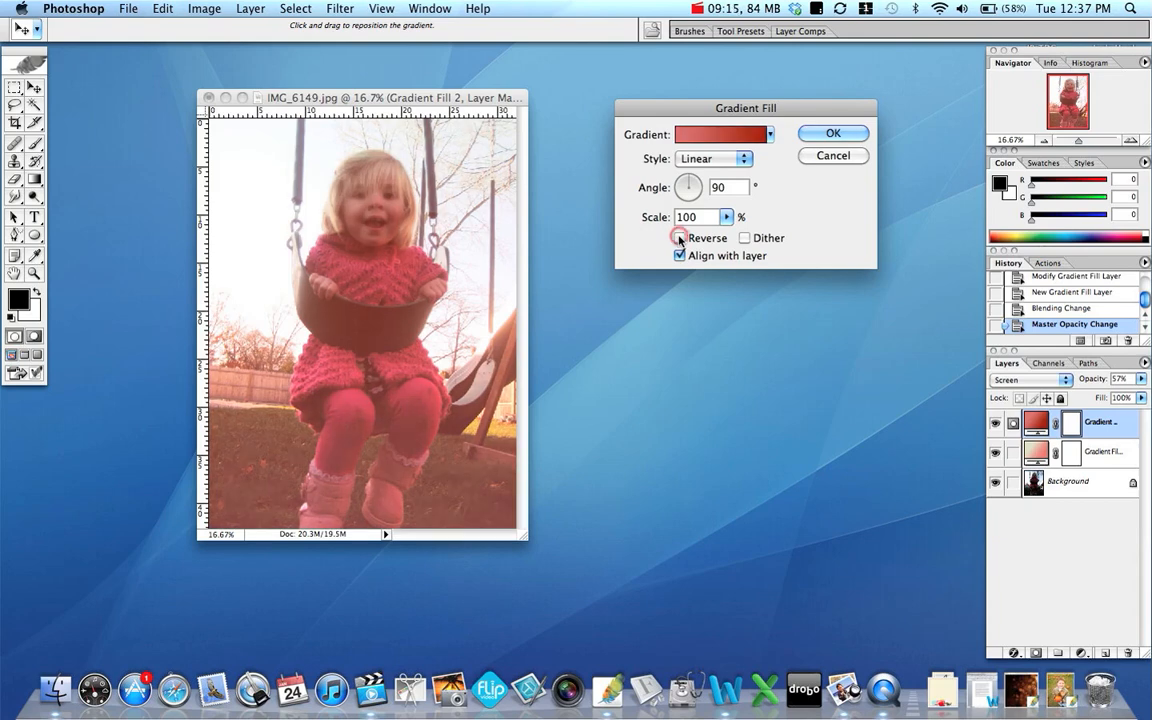
left_click(830, 134)
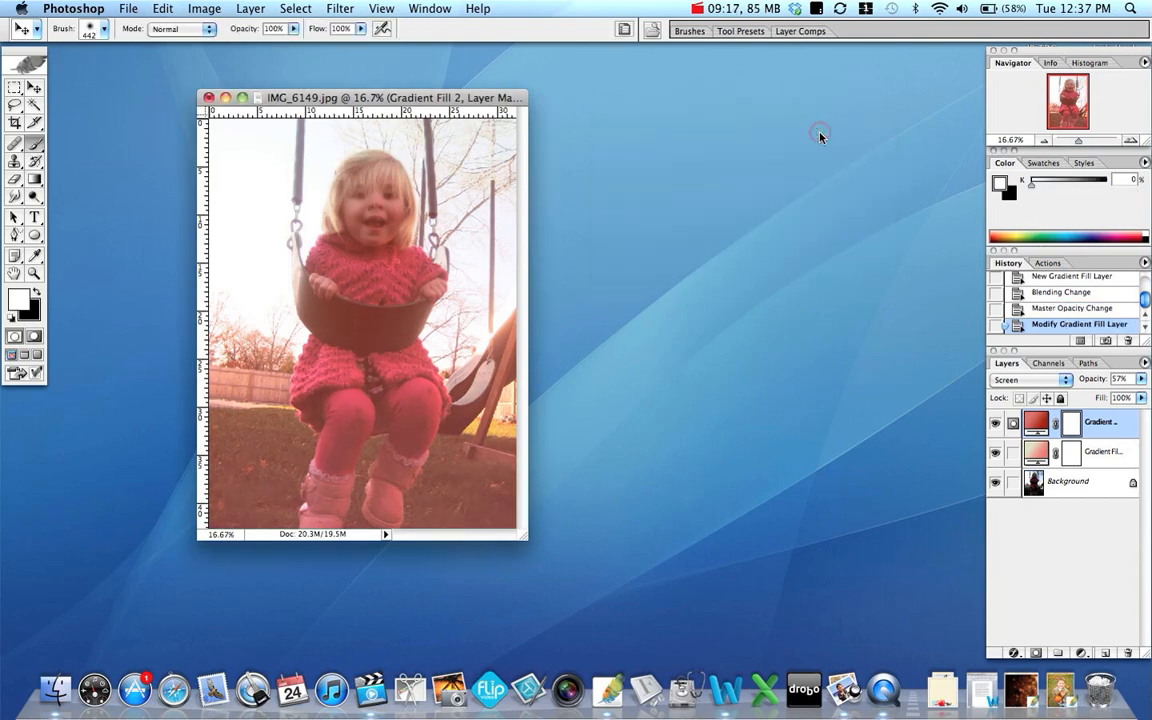
Step: Set the second gradient fill layer's opacity to 44% and compare the photo with that layer hidden and shown
left_click(1143, 381)
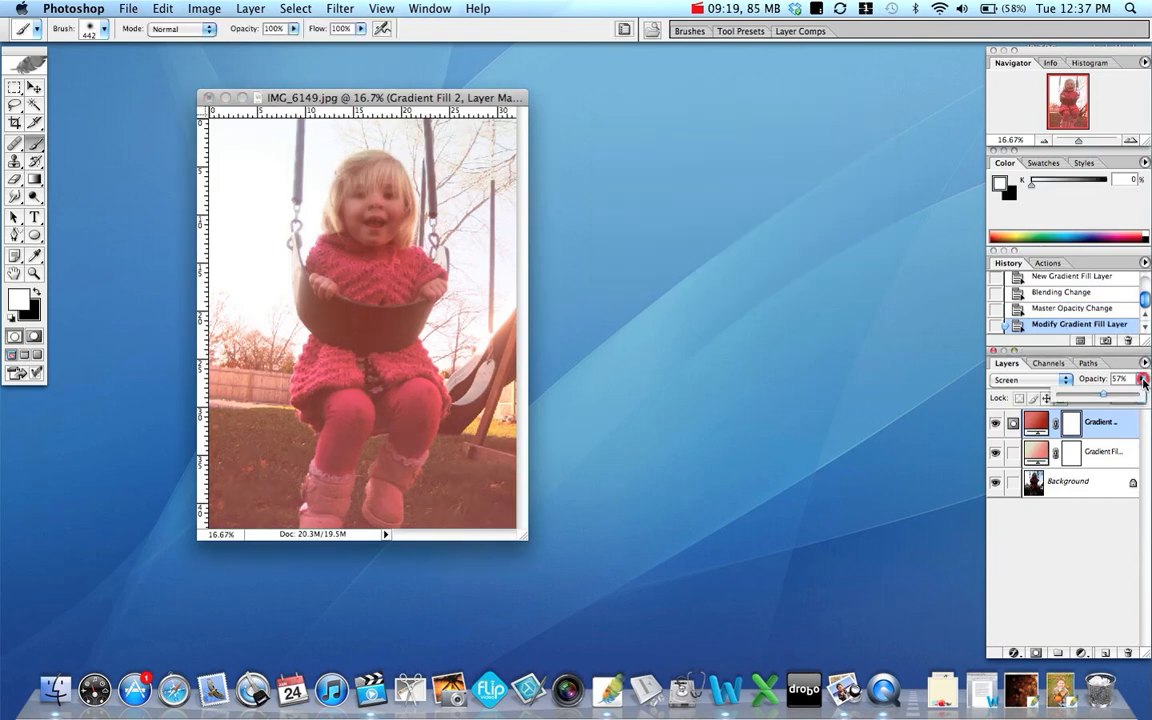
left_click_drag(1105, 398, 1094, 400)
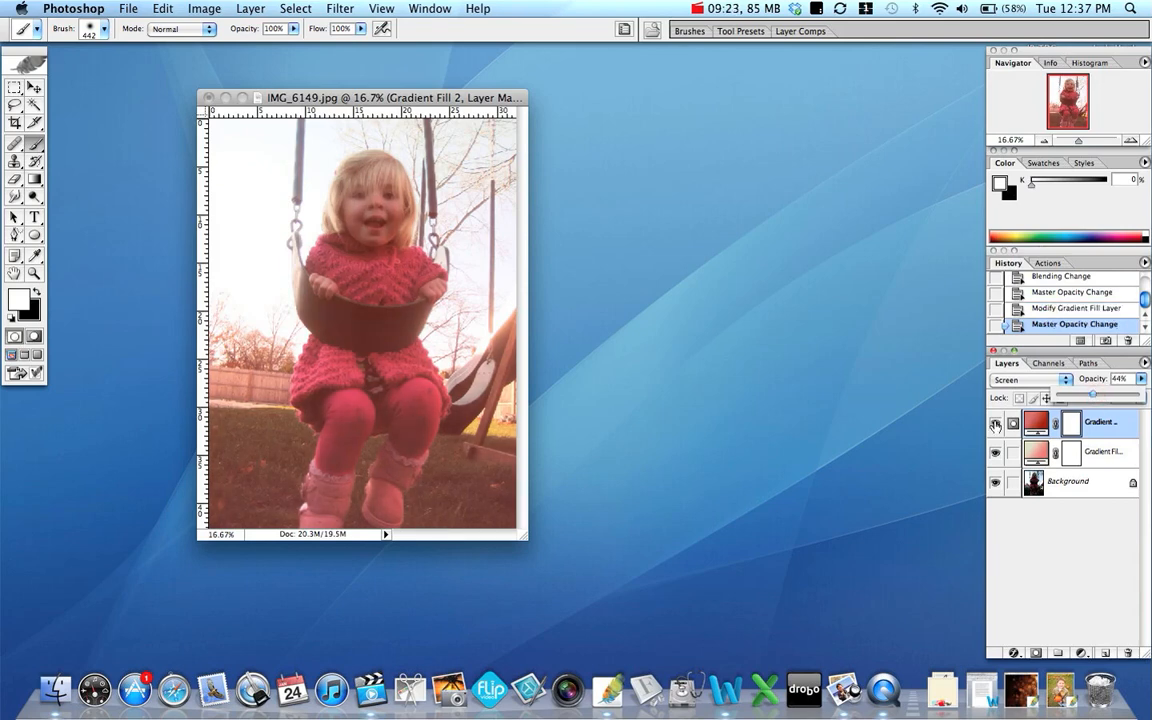
left_click(995, 424)
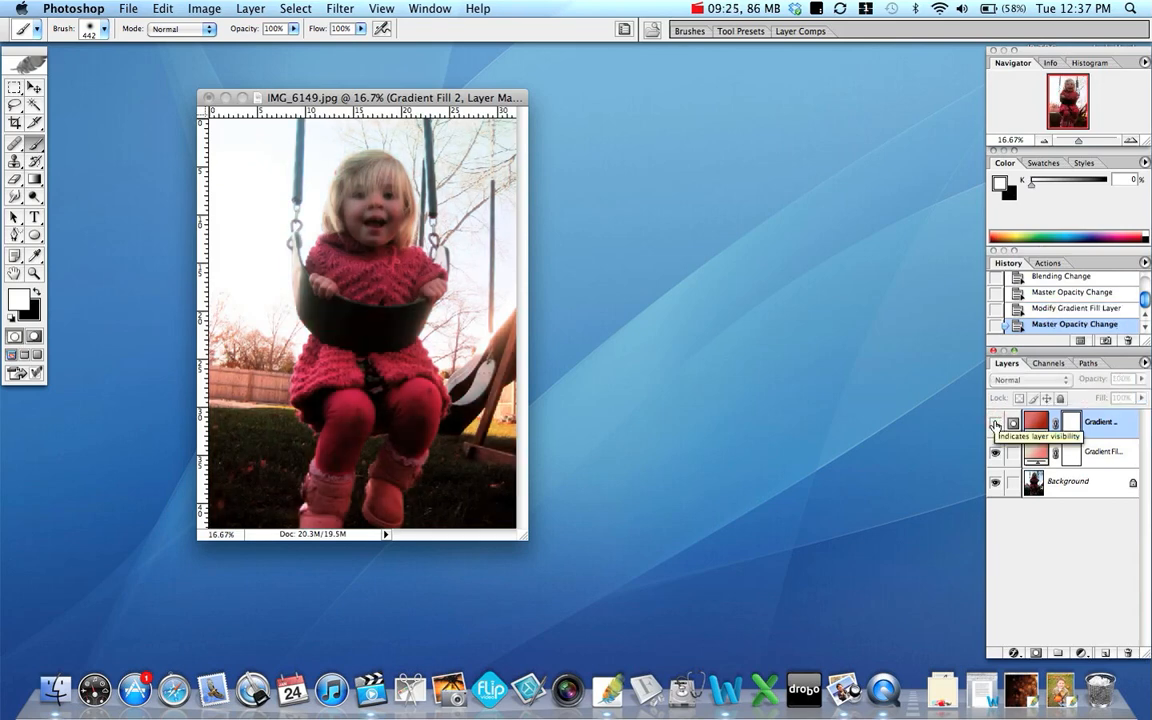
left_click(995, 424)
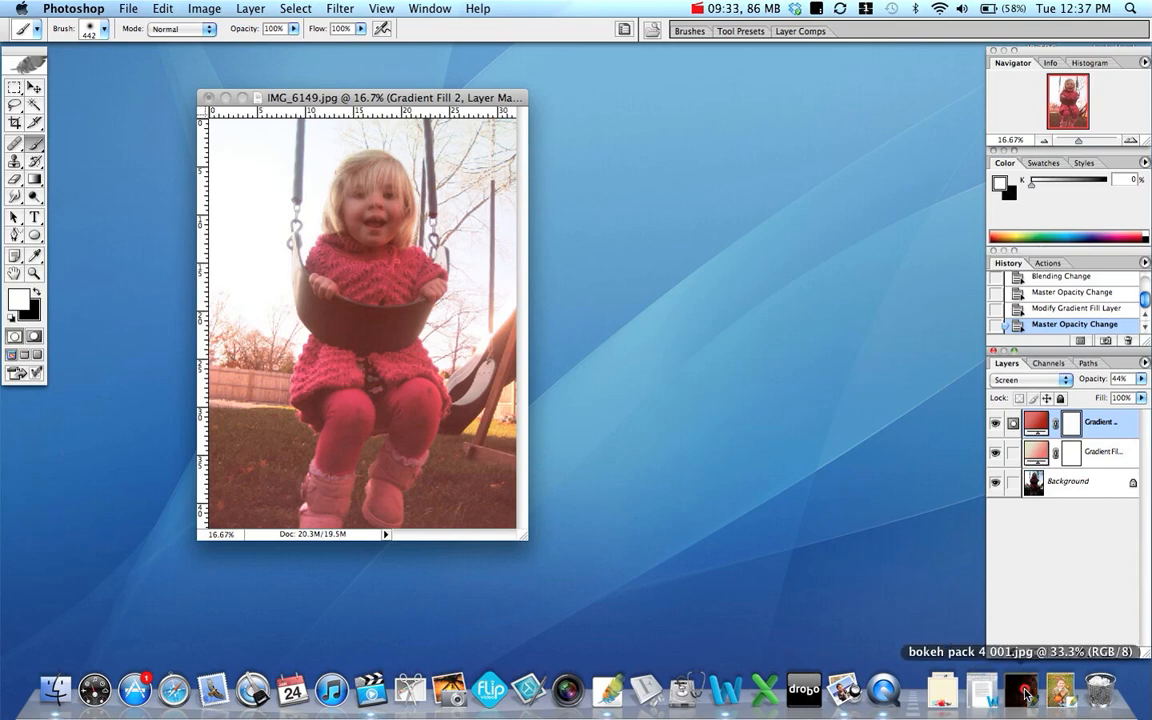
Step: Copy the bokeh pack 4 001.jpg image onto the swing photo's upper-right area as a new layer and close the source image
left_click(1022, 690)
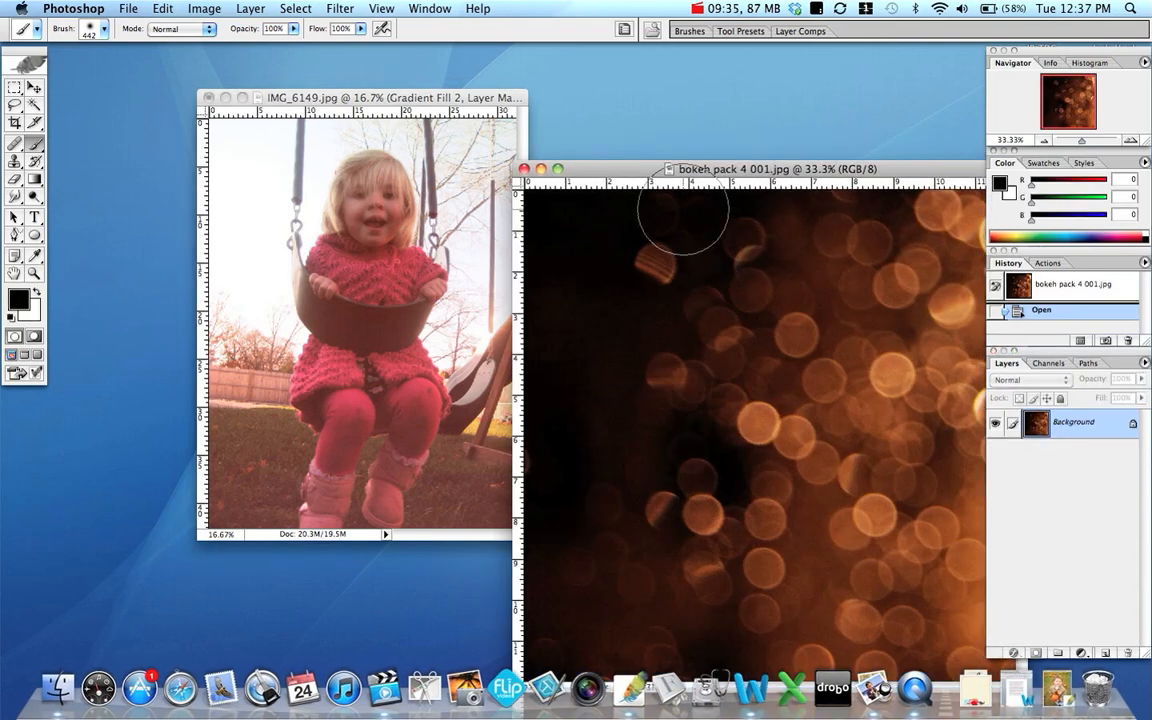
key("v")
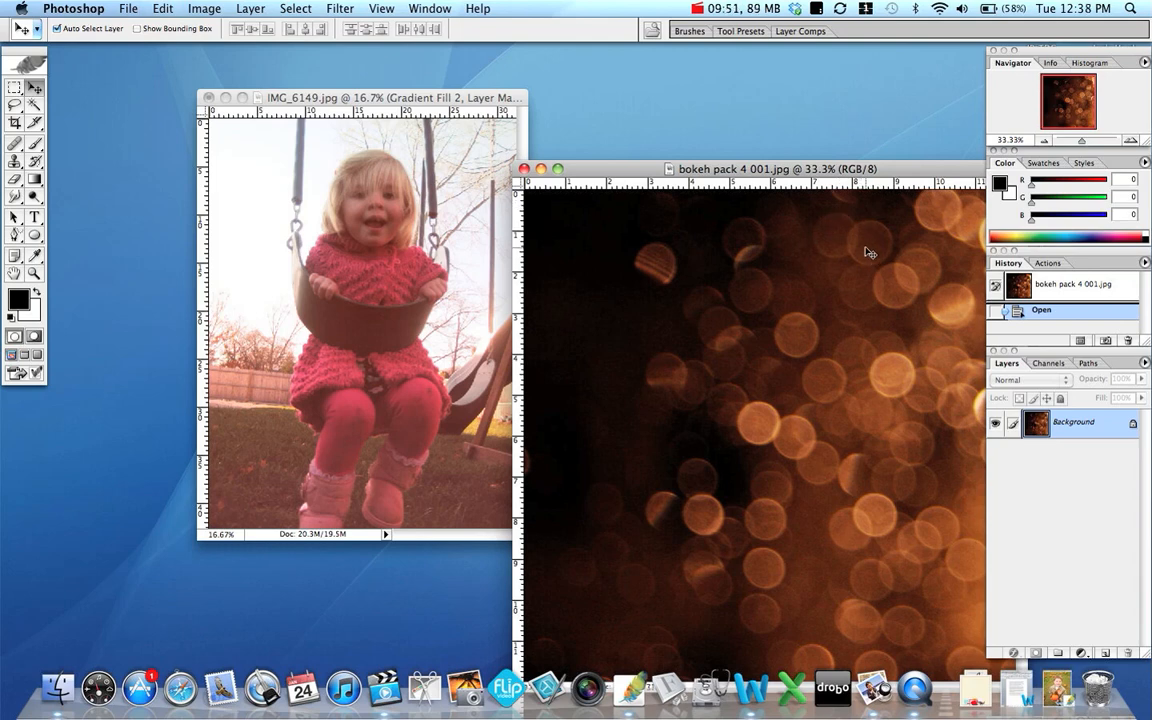
left_click_drag(606, 206, 442, 211)
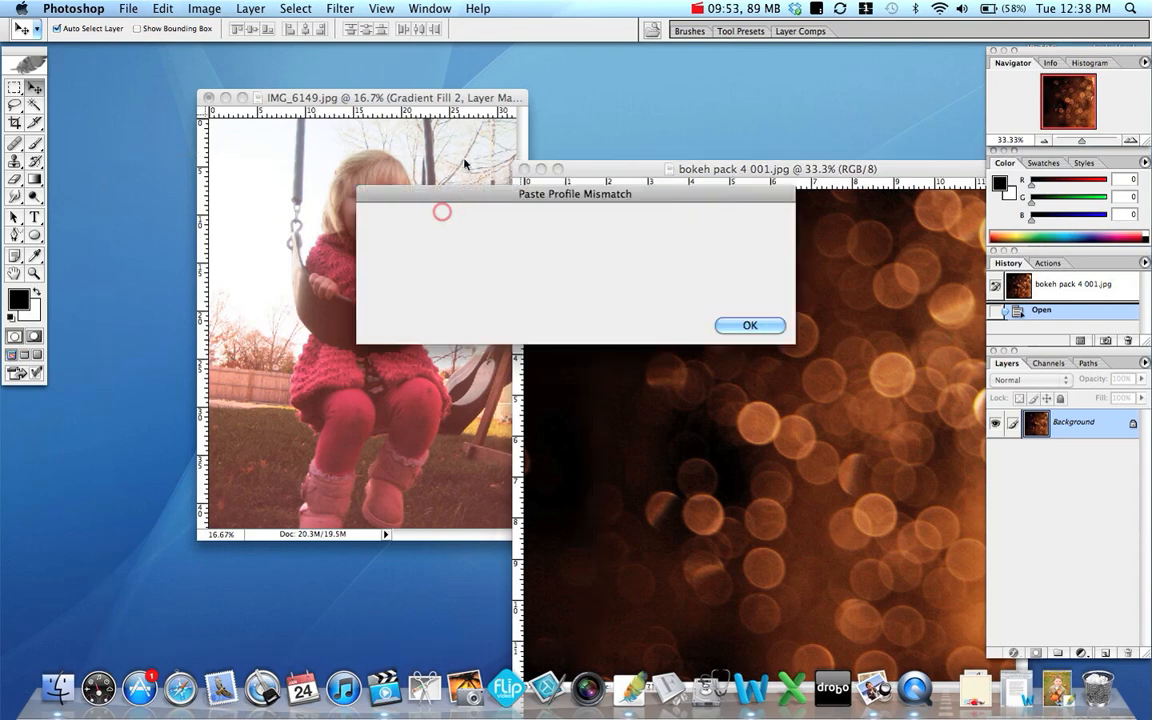
left_click(740, 325)
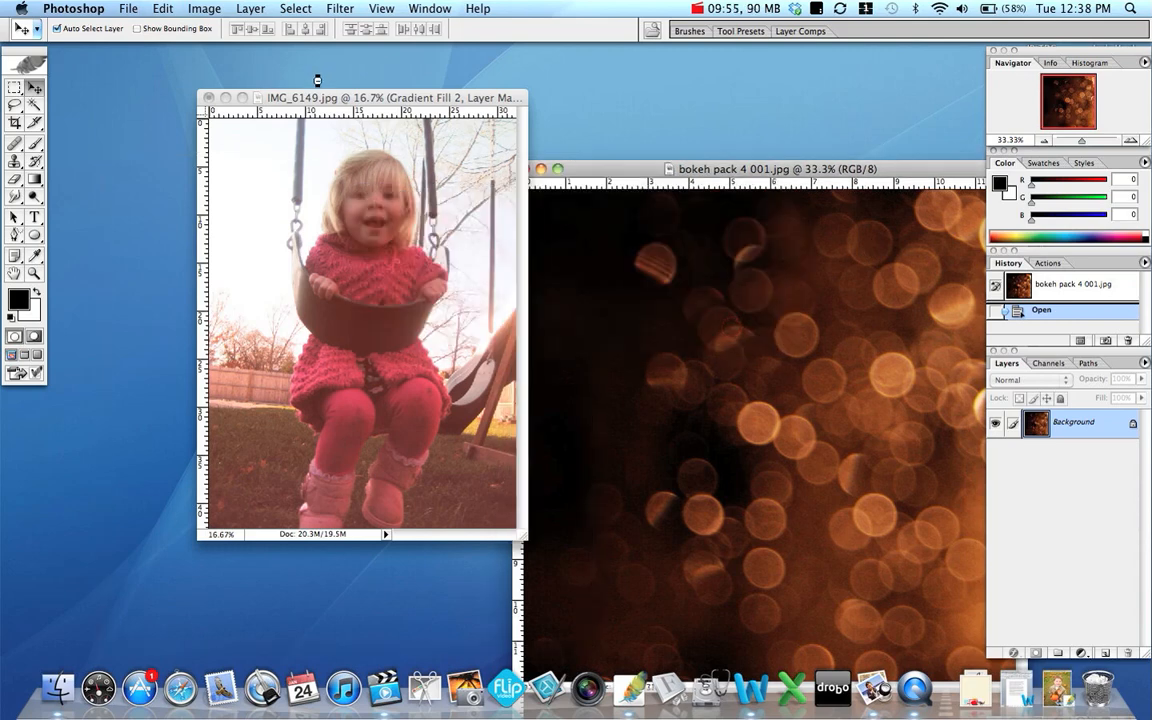
left_click_drag(487, 227, 497, 153)
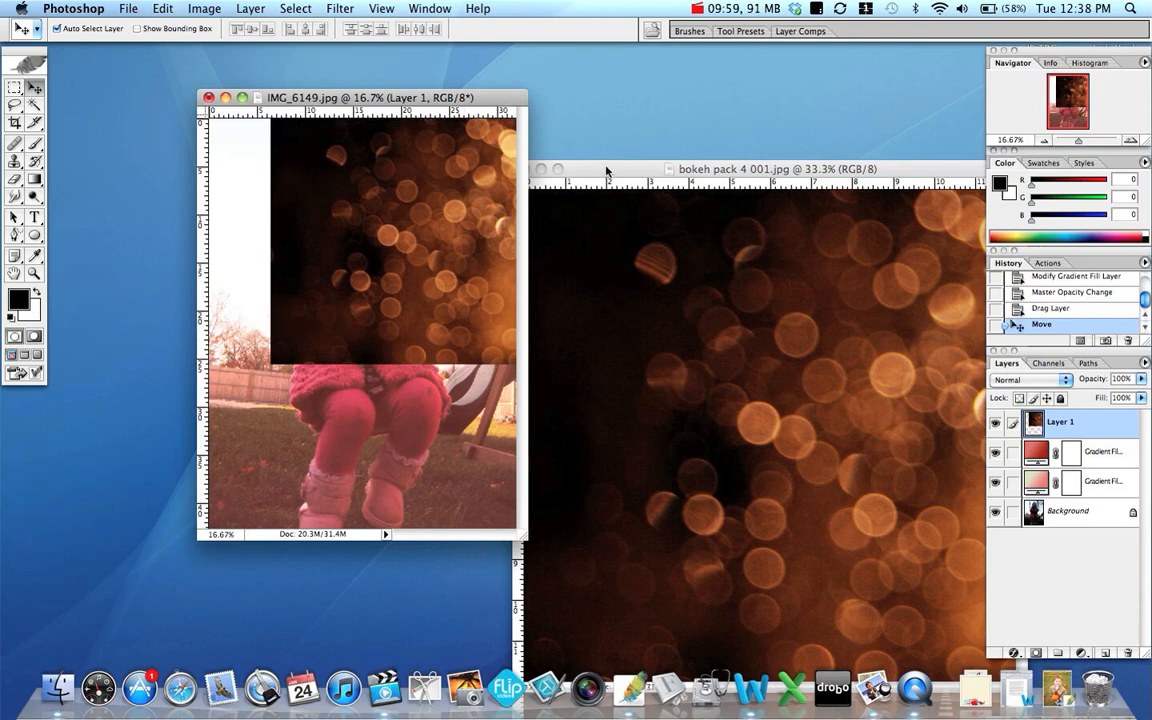
left_click_drag(606, 172, 602, 167)
left_click(525, 168)
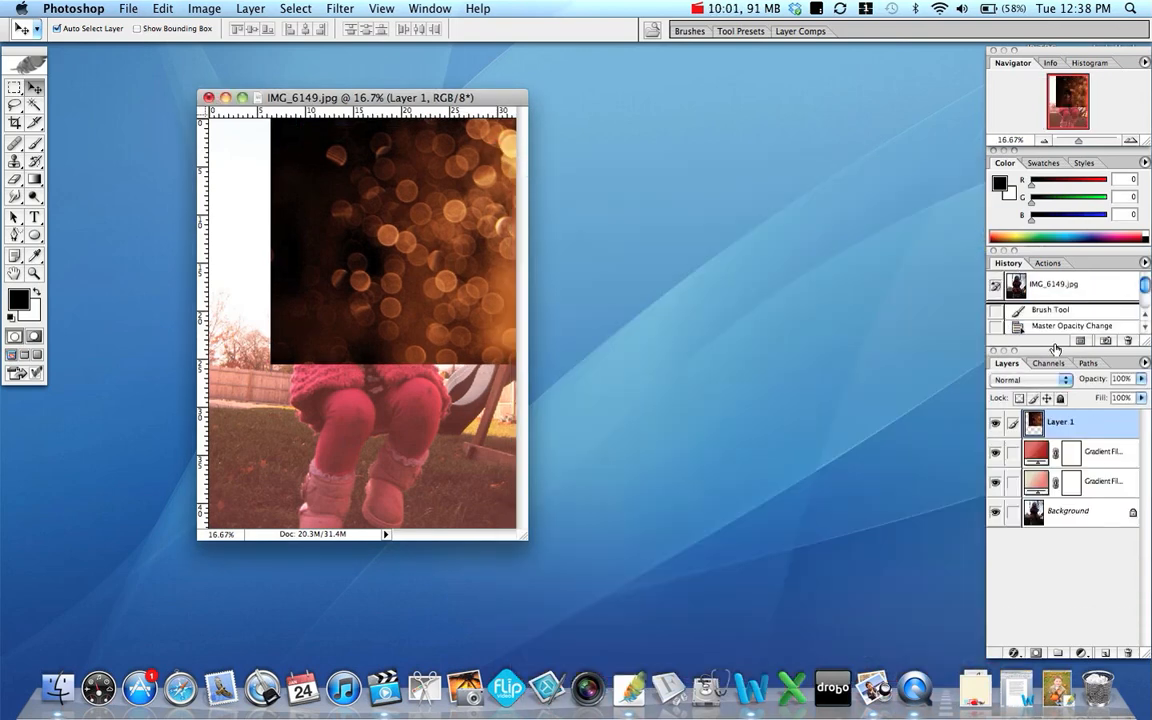
Step: Blend the bokeh layer in Screen mode at 72% opacity and shift it further right, off the child's face
left_click(1042, 386)
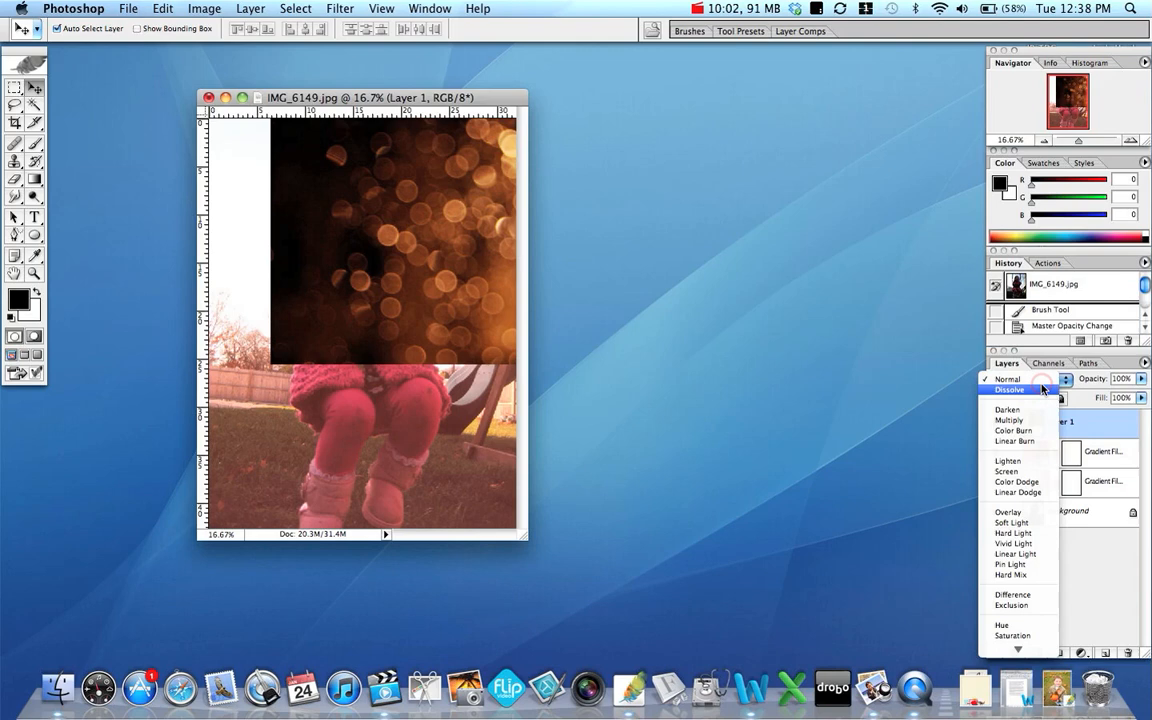
left_click(1019, 471)
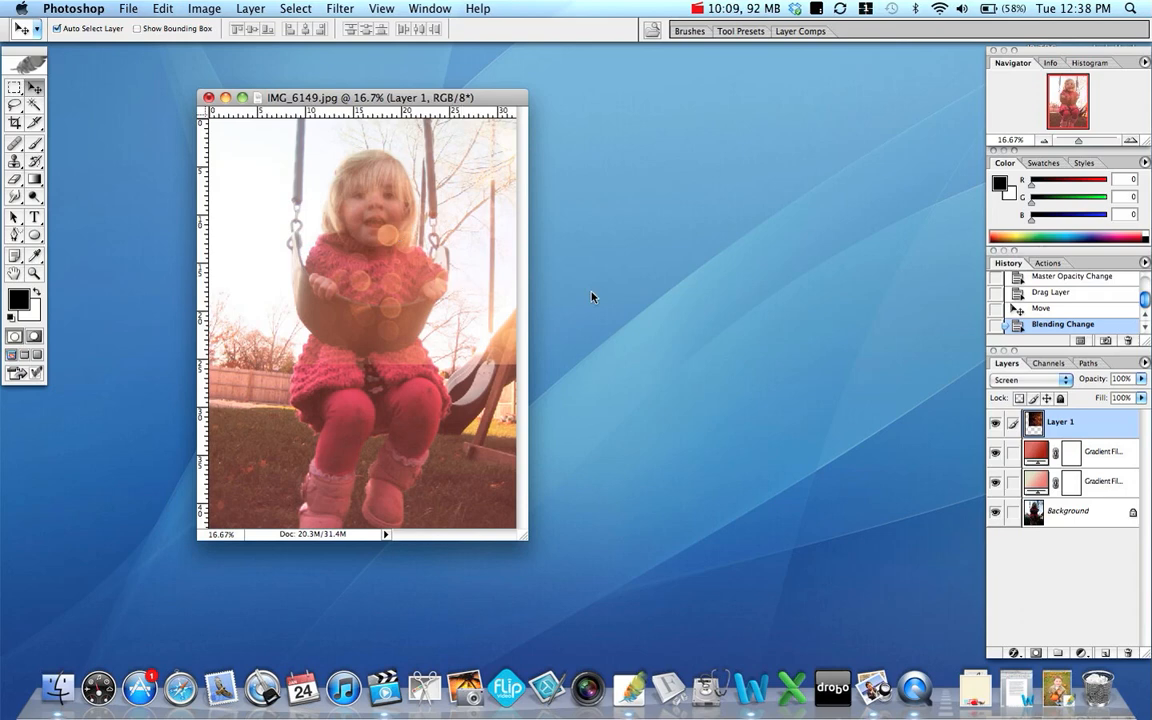
left_click_drag(1140, 381, 1115, 400)
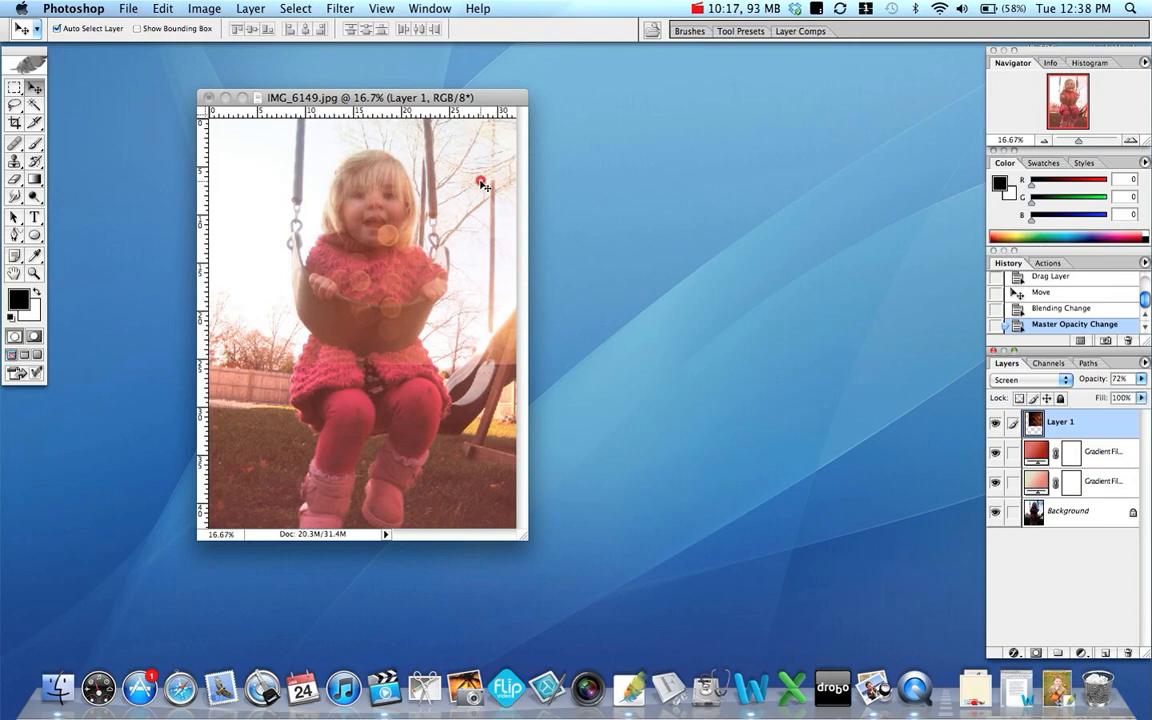
left_click_drag(432, 163, 505, 172)
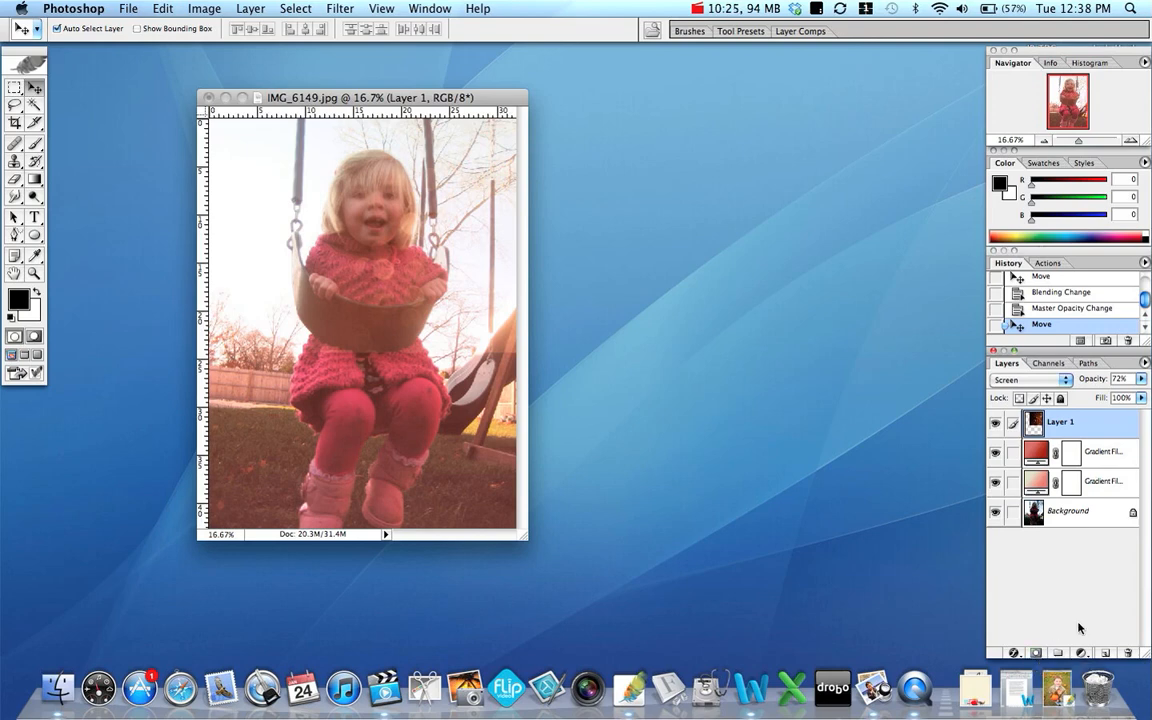
Step: Add a layer mask to the bokeh layer and paint black with the soft 442 px brush along the overlay's lower edge across the swing seat
left_click(1037, 655)
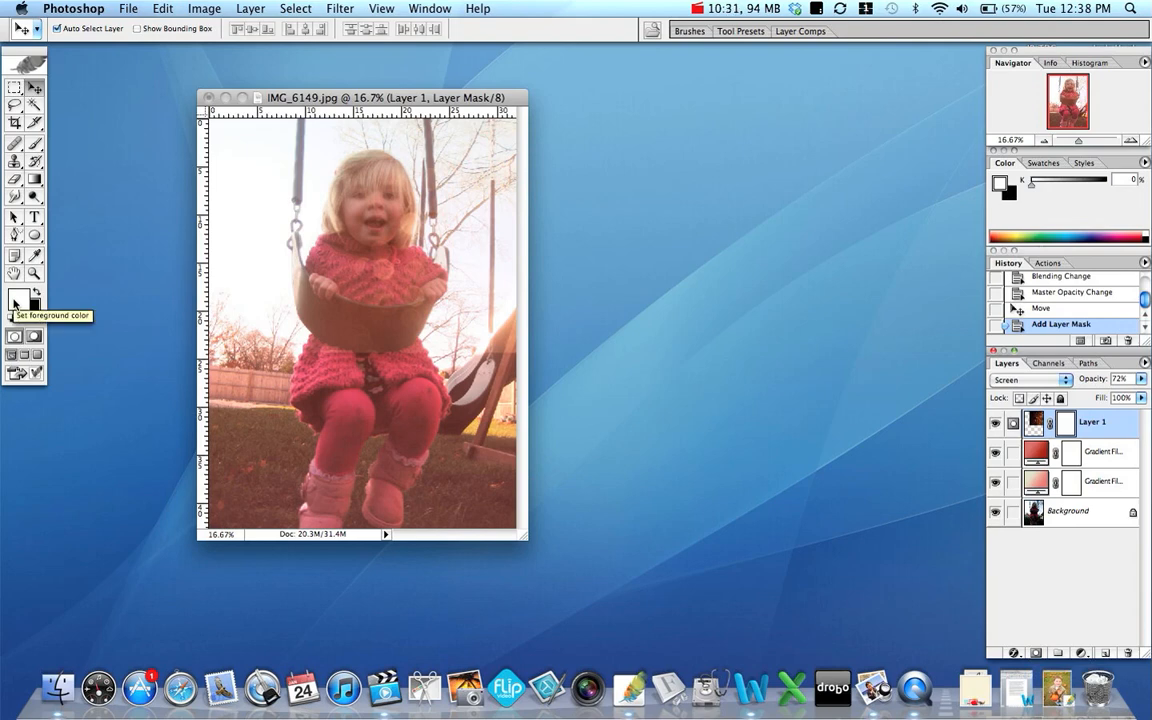
key("x")
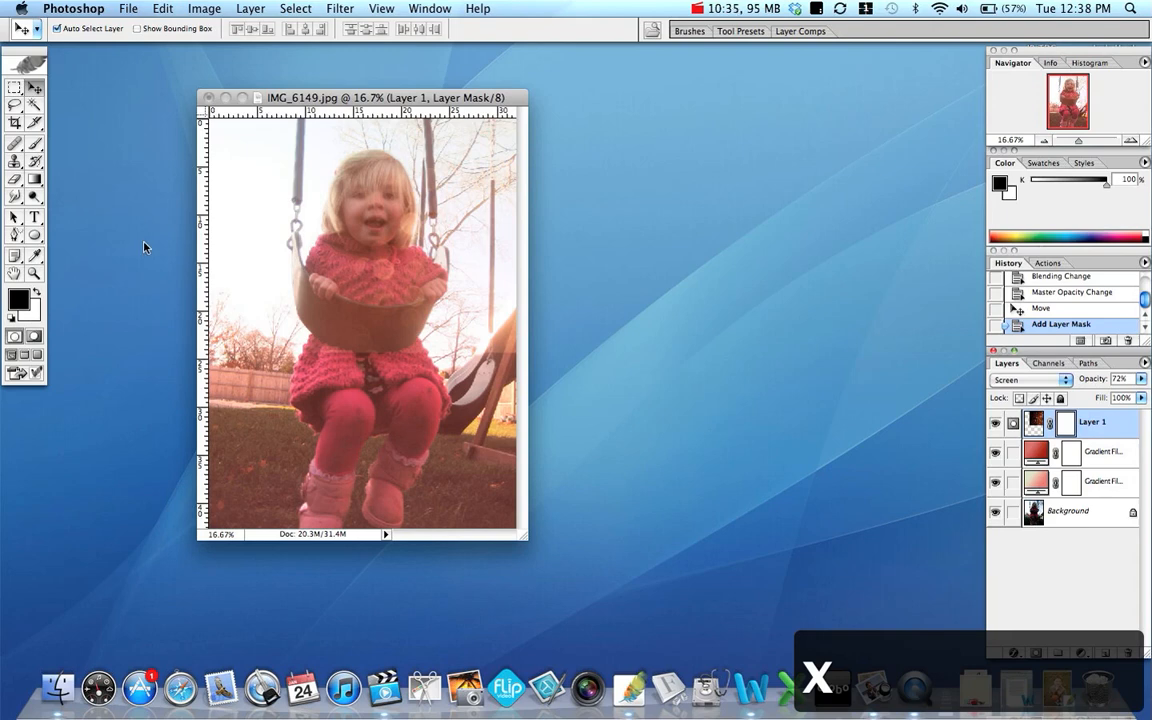
left_click(34, 142)
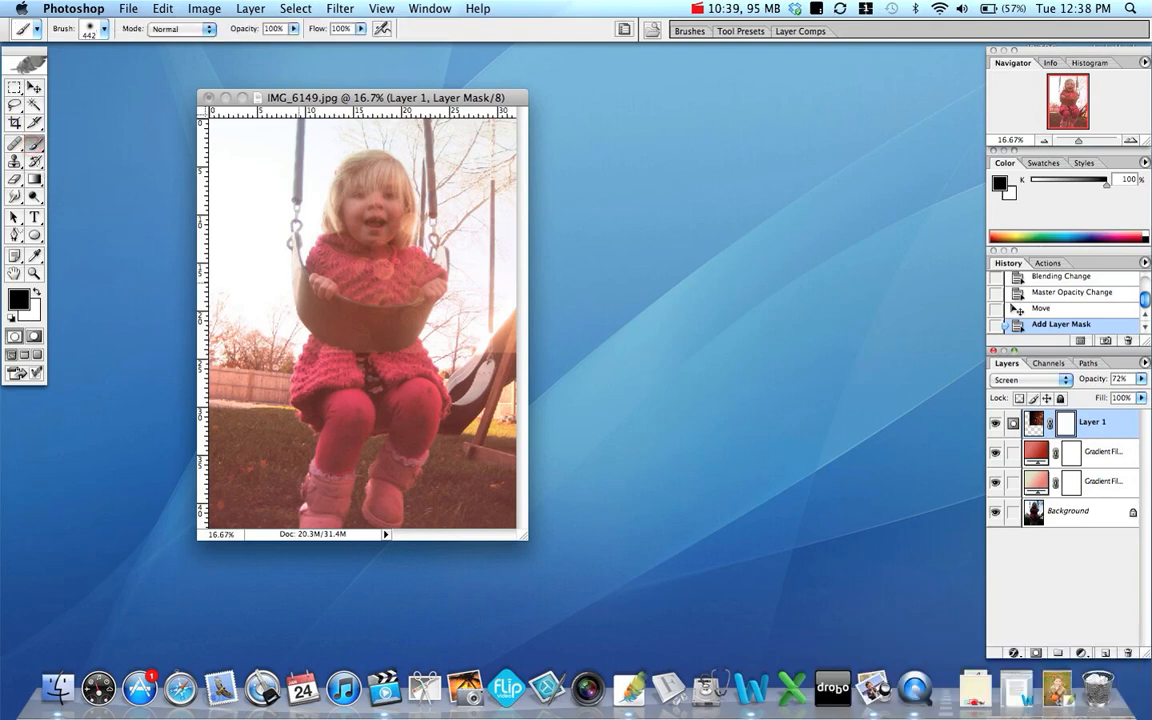
left_click(95, 28)
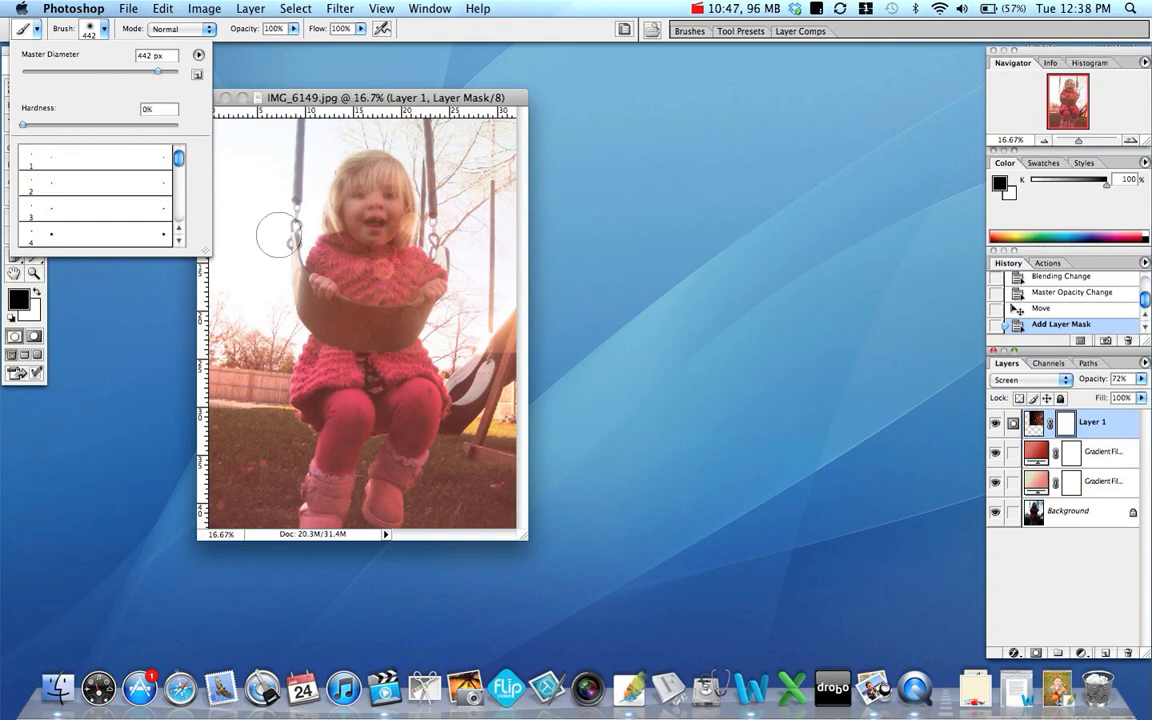
left_click(255, 318)
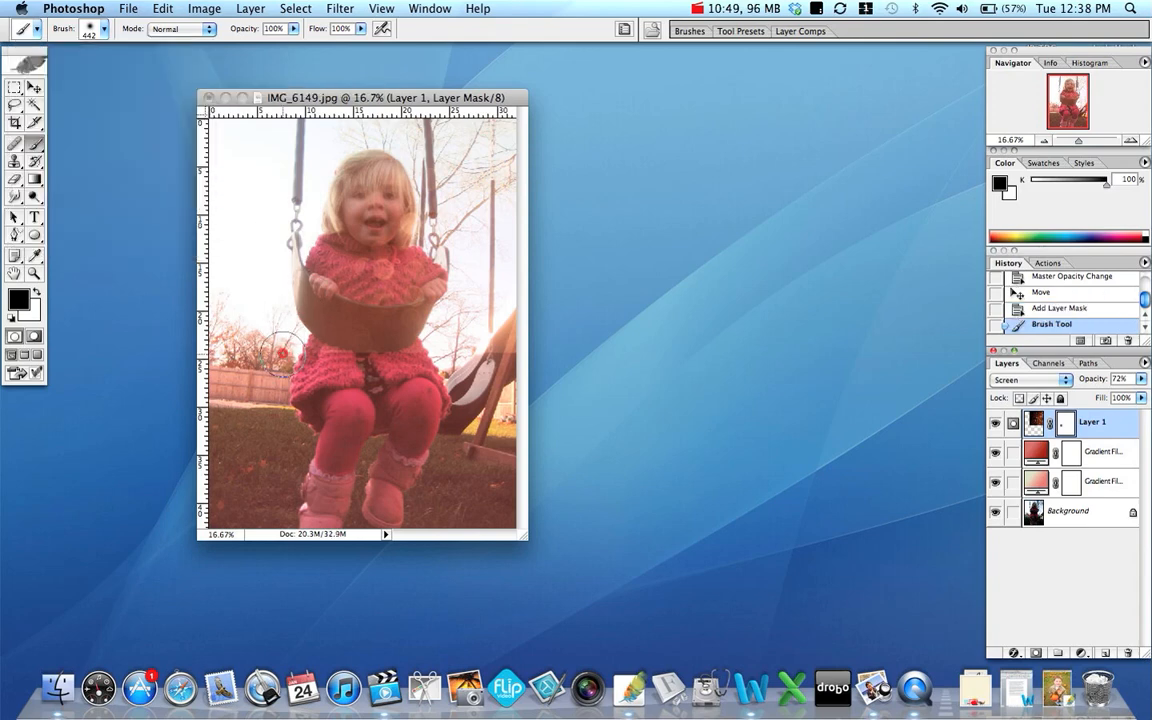
mouse_move(322, 357)
left_mouse_down()
mouse_move(331, 325)
mouse_move(442, 322)
mouse_move(518, 341)
left_mouse_up()
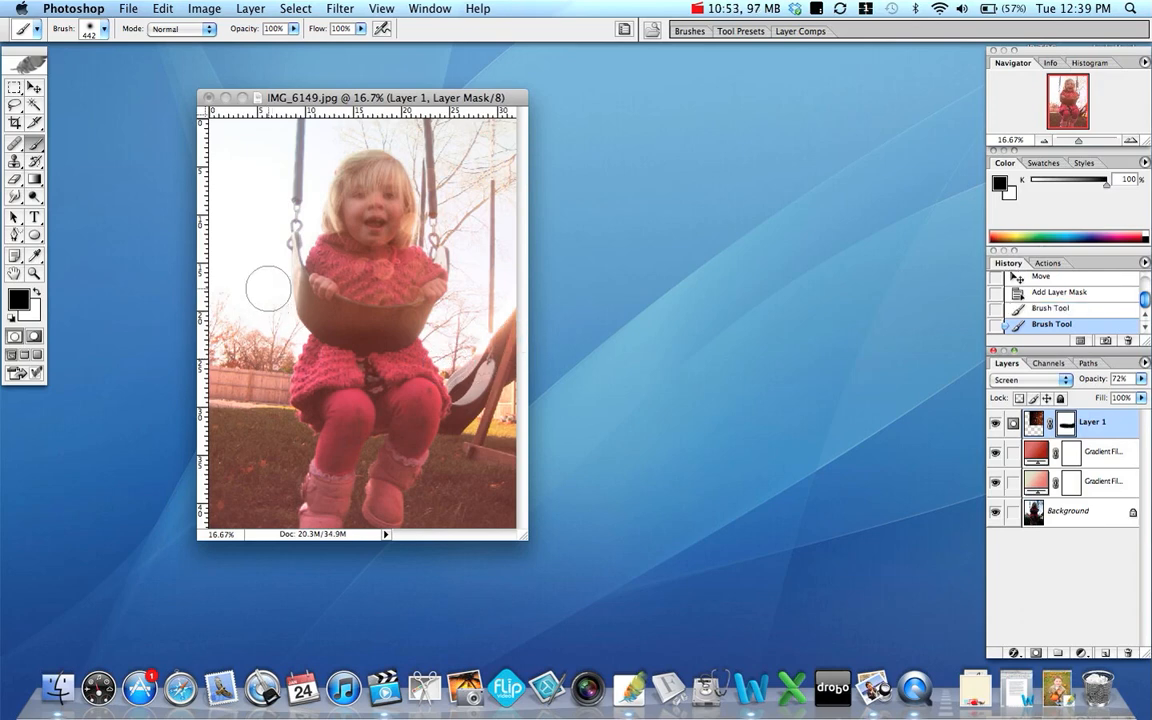
mouse_move(271, 283)
left_mouse_down()
mouse_move(331, 330)
mouse_move(436, 335)
mouse_move(410, 300)
mouse_move(465, 315)
left_mouse_up()
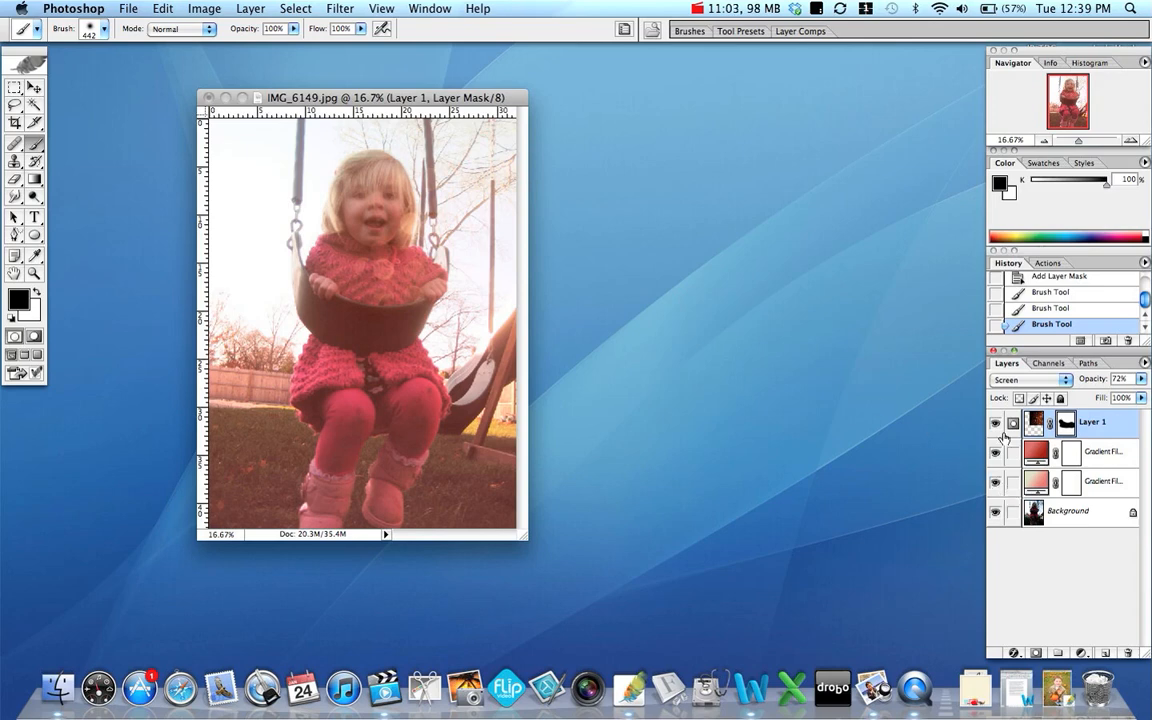
Step: Compare the edited swing photo with its original opened state in the history, and return to the latest brush stroke state
scroll(1071, 295, "up", 10)
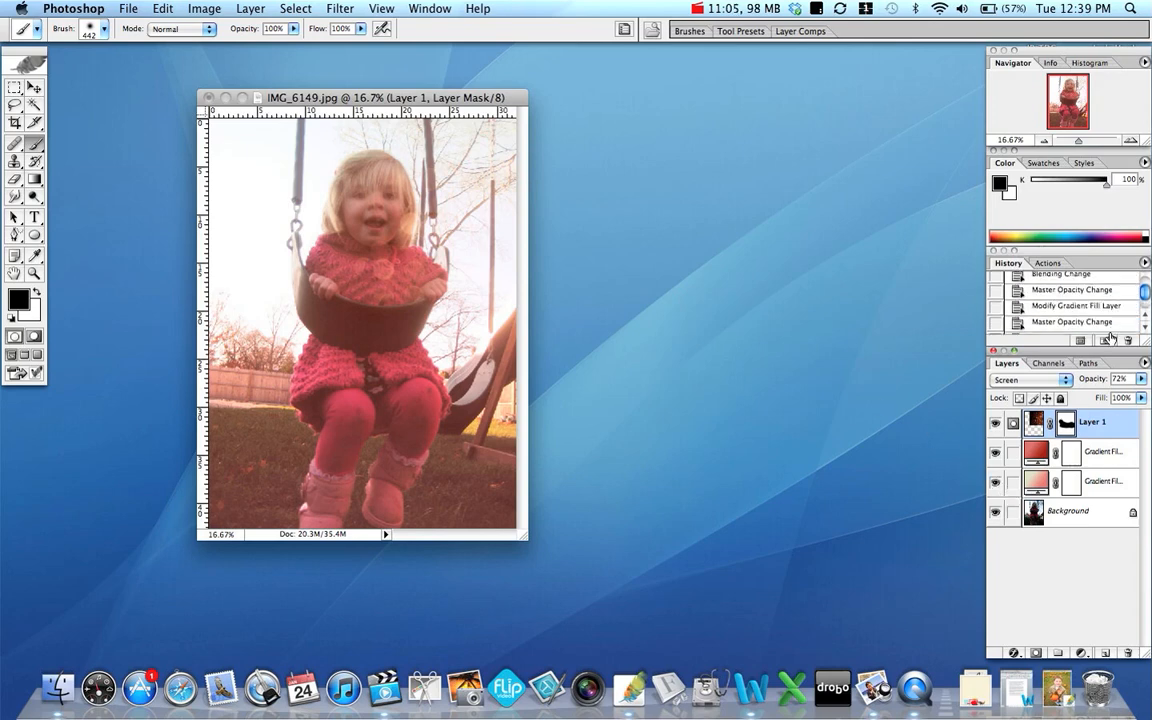
left_click(1071, 287)
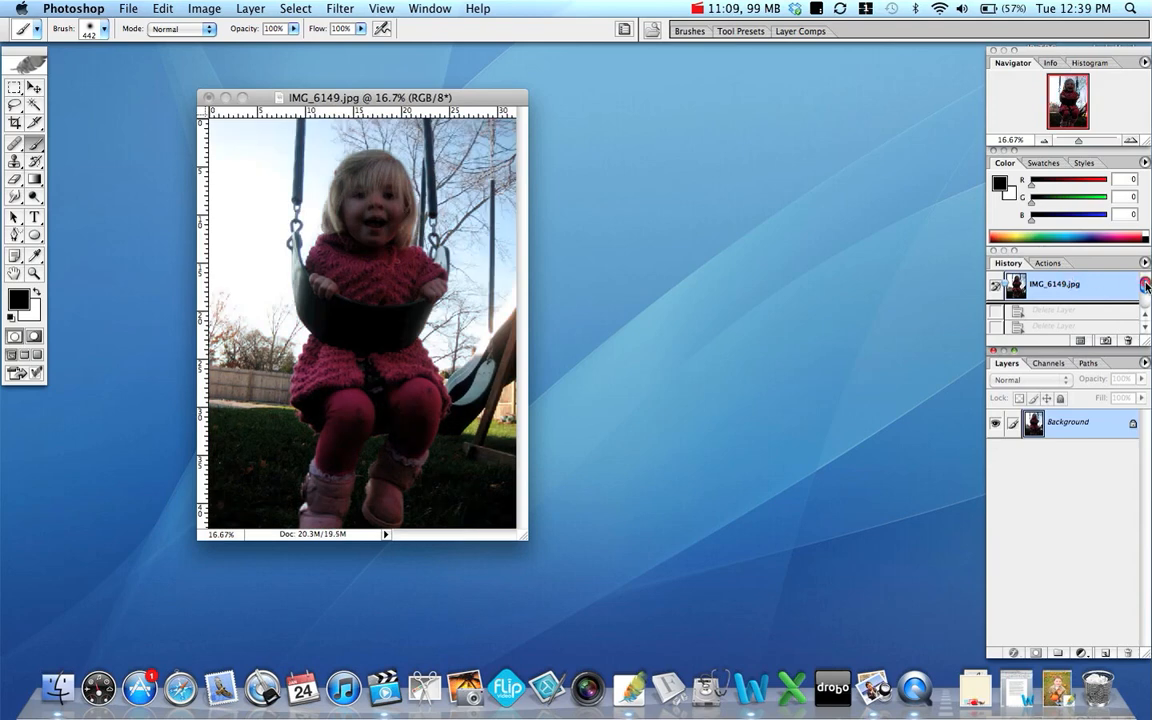
left_click_drag(1145, 286, 1147, 308)
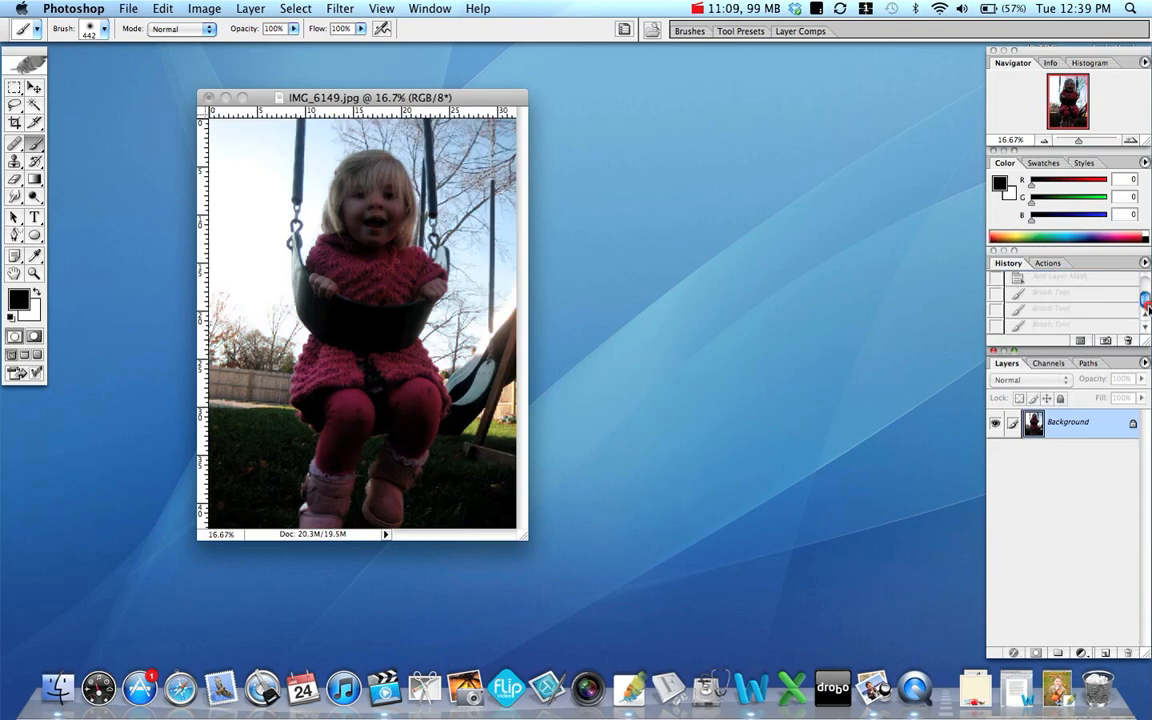
left_click(1049, 325)
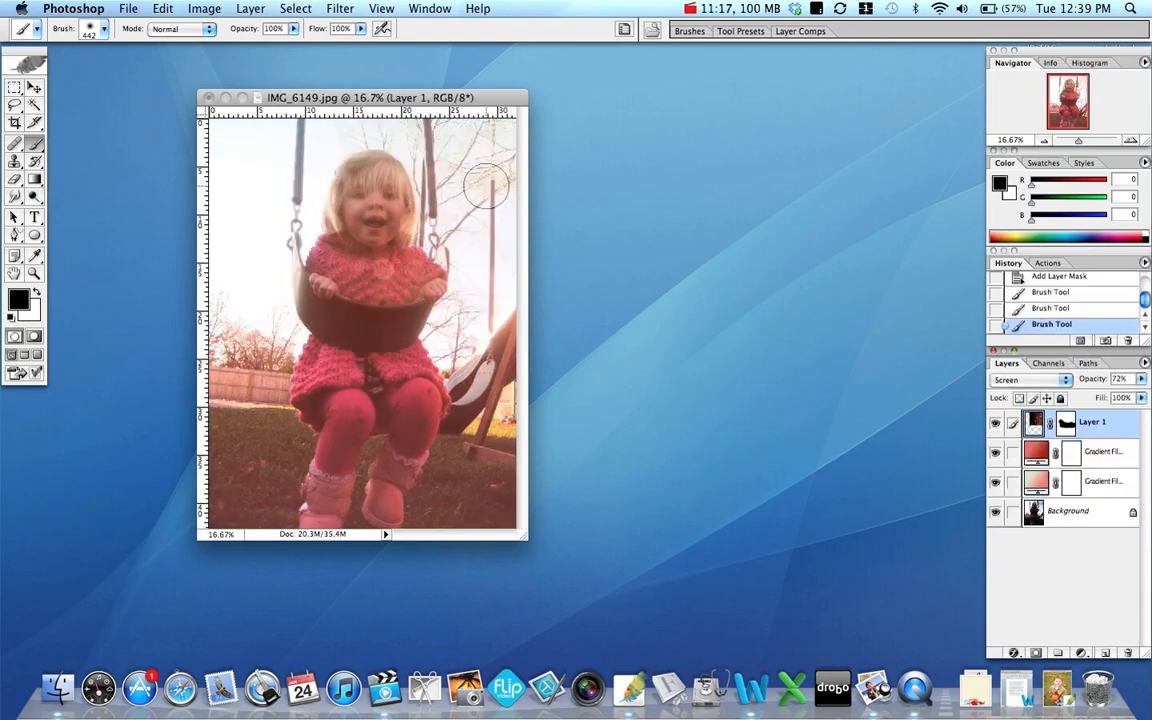